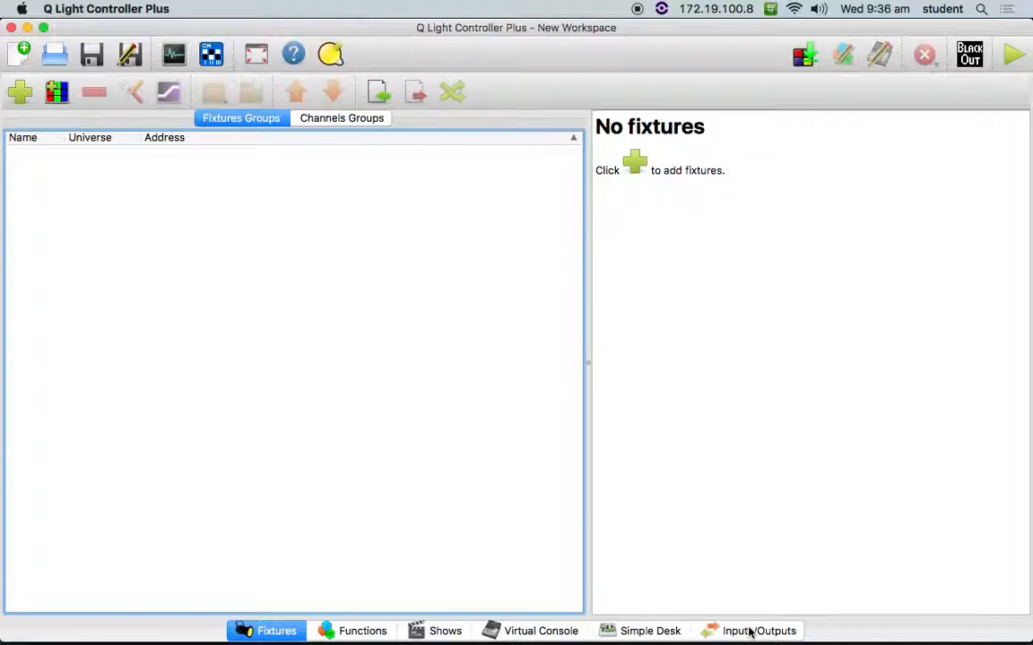
- Open the input/output mapping of Universe 1 and examine the available plugins and devices
{"action": "left_click", "coordinate": [751, 632]}
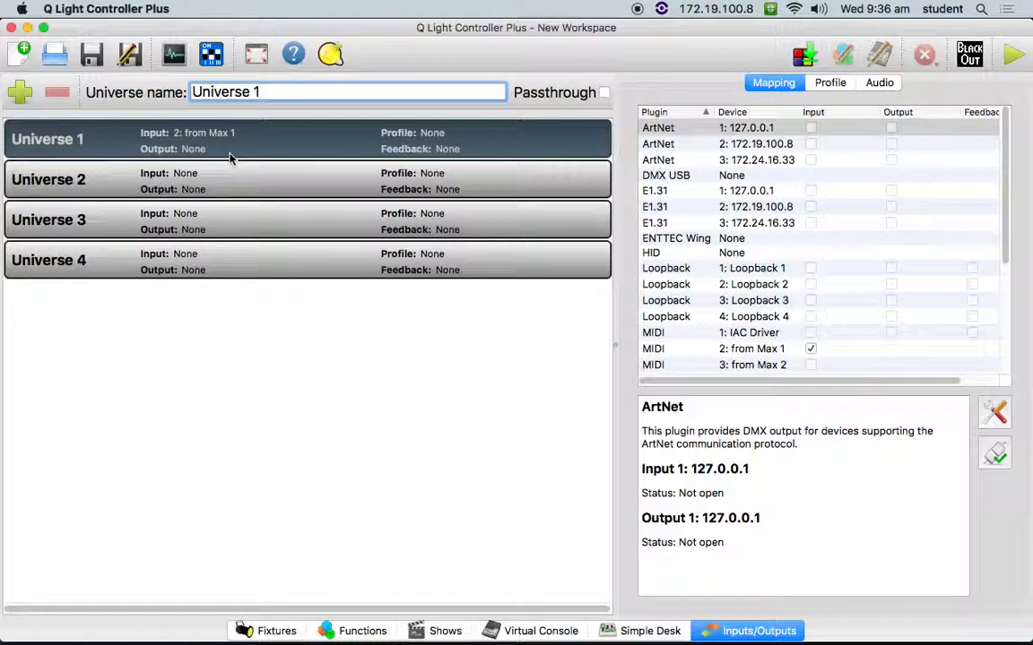
{"action": "left_click", "coordinate": [271, 143]}
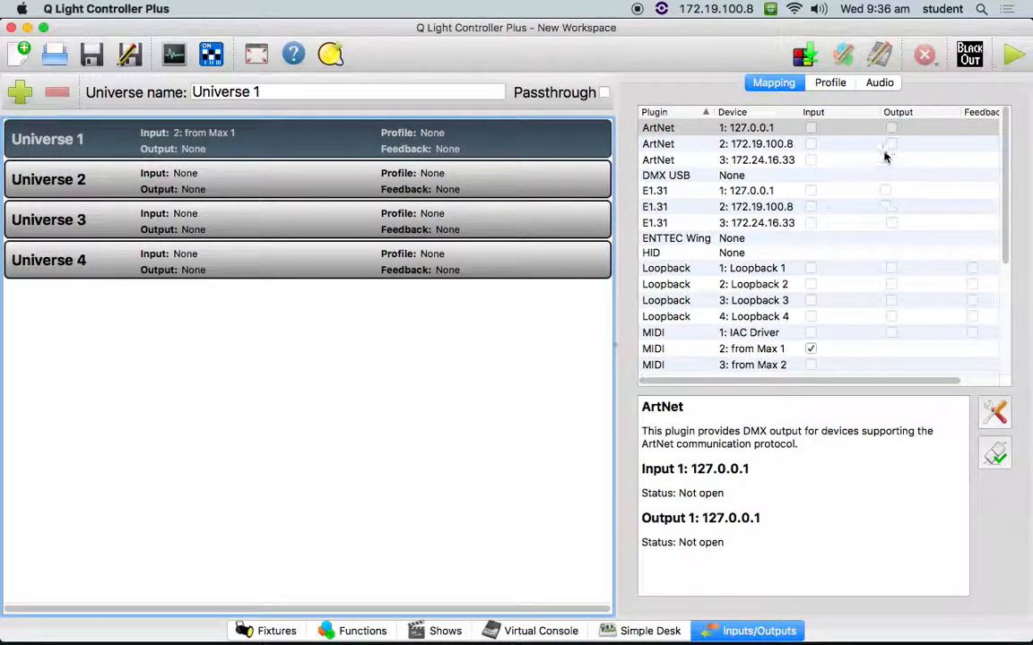
{"action": "scroll", "coordinate": [871, 307], "scroll_direction": "down", "scroll_amount": 5}
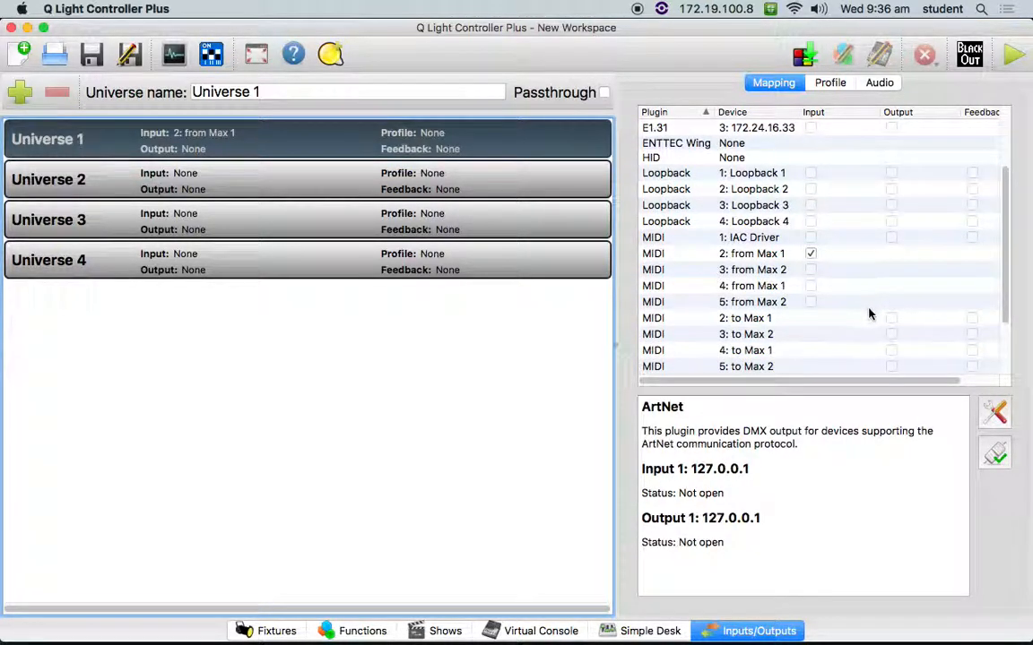
{"action": "scroll", "coordinate": [868, 315], "scroll_direction": "up", "scroll_amount": 5}
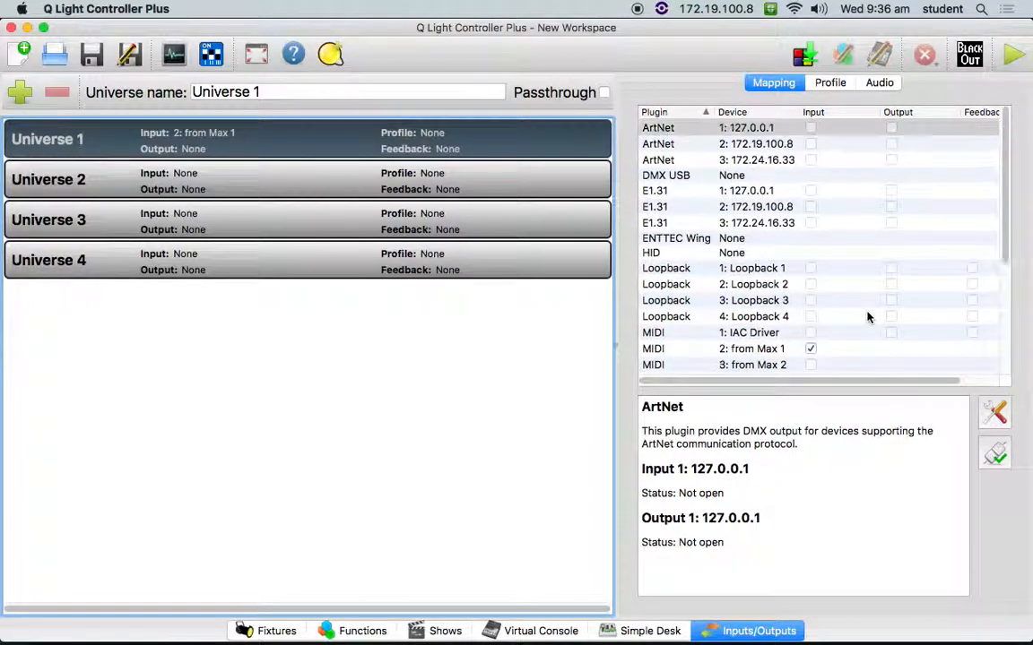
{"action": "scroll", "coordinate": [867, 316], "scroll_direction": "down", "scroll_amount": 3}
{"action": "scroll", "coordinate": [868, 316], "scroll_direction": "up", "scroll_amount": 2}
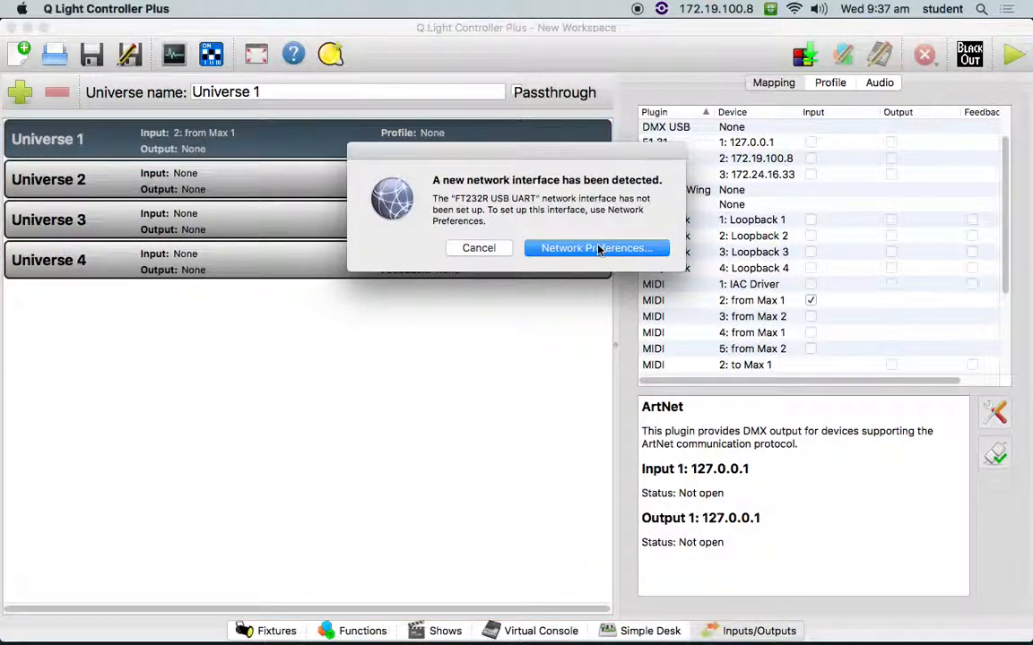
- Dismiss the new network interface notice and refresh the DMX USB plugin's device list
{"action": "left_click", "coordinate": [478, 248]}
{"action": "left_click", "coordinate": [645, 127]}
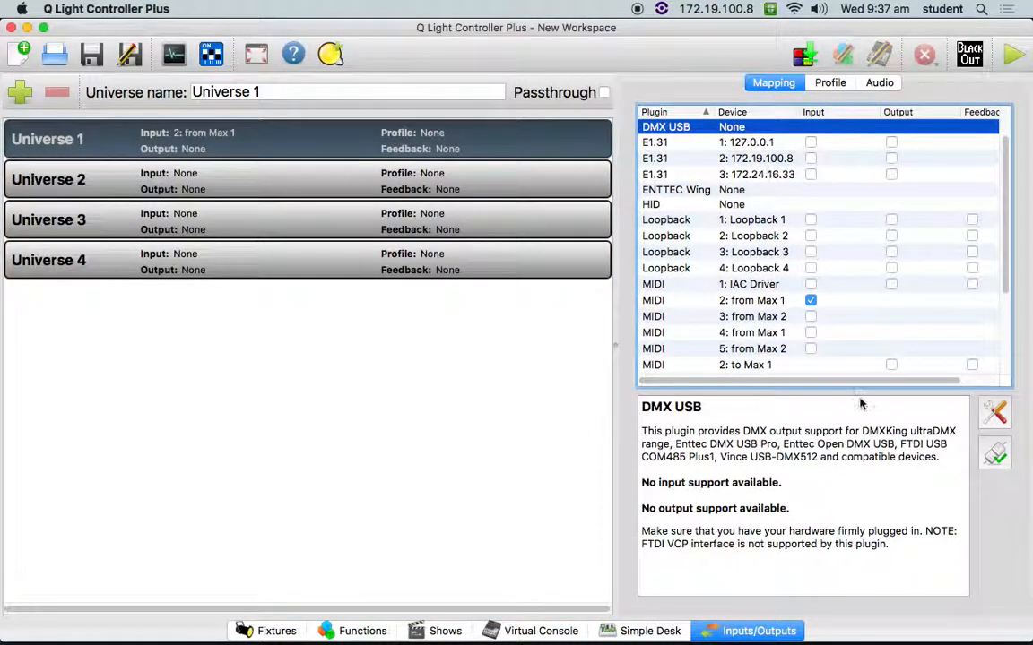
{"action": "left_click", "coordinate": [994, 415]}
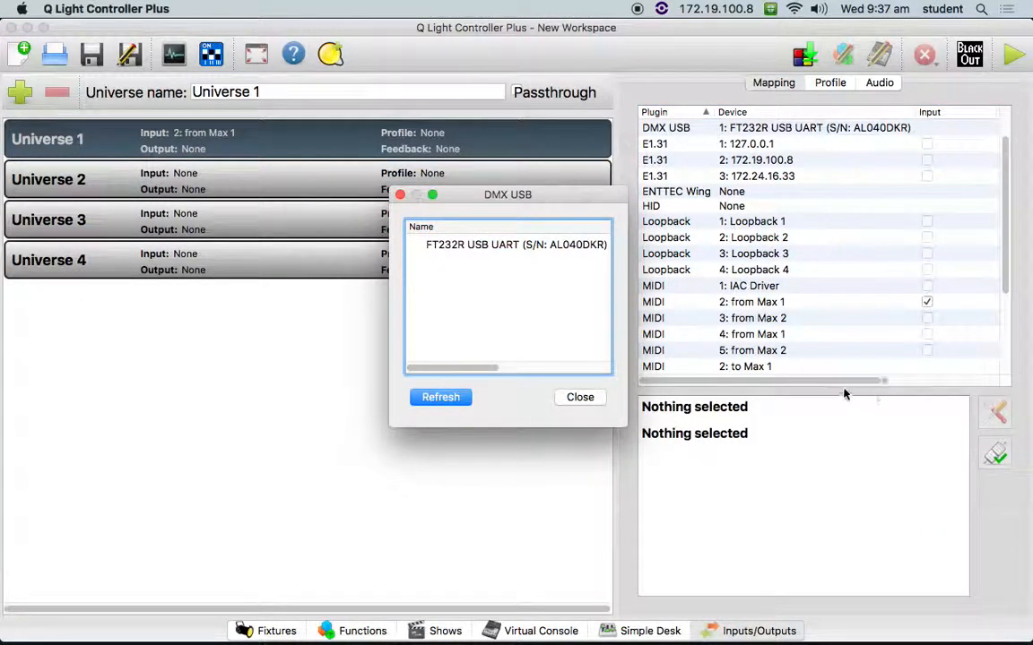
{"action": "left_click", "coordinate": [435, 396]}
{"action": "left_click", "coordinate": [578, 397]}
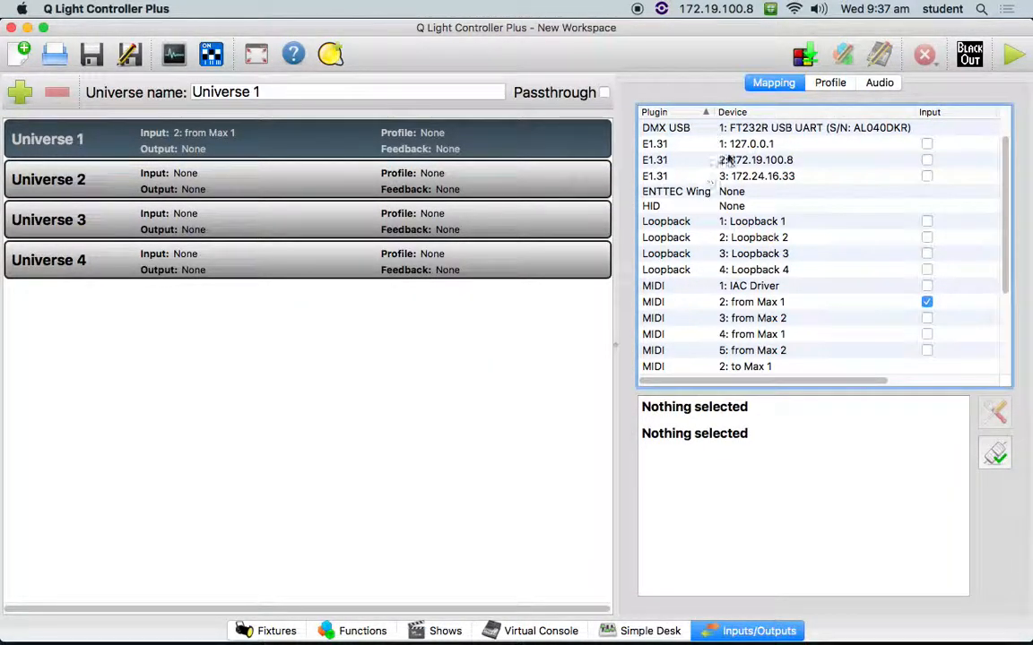
- Assign the FT232R USB UART device of the DMX USB plugin as the output of Universe 1
{"action": "left_click", "coordinate": [822, 131]}
{"action": "left_click_drag", "start_coordinate": [820, 381], "coordinate": [901, 374]}
{"action": "left_click", "coordinate": [862, 131]}
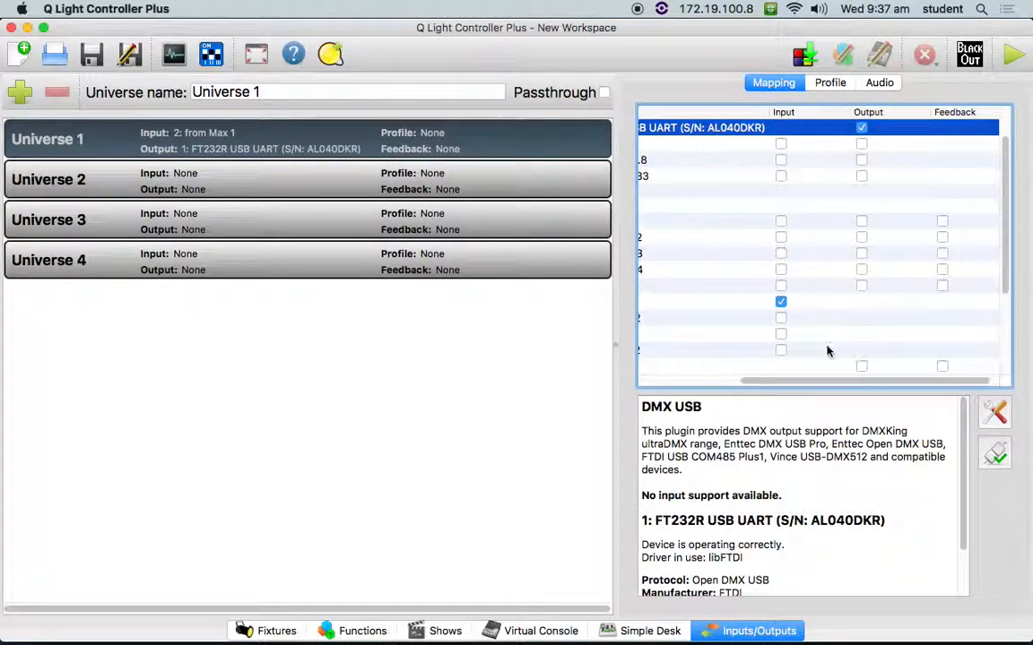
{"action": "left_click_drag", "start_coordinate": [823, 380], "coordinate": [711, 384]}
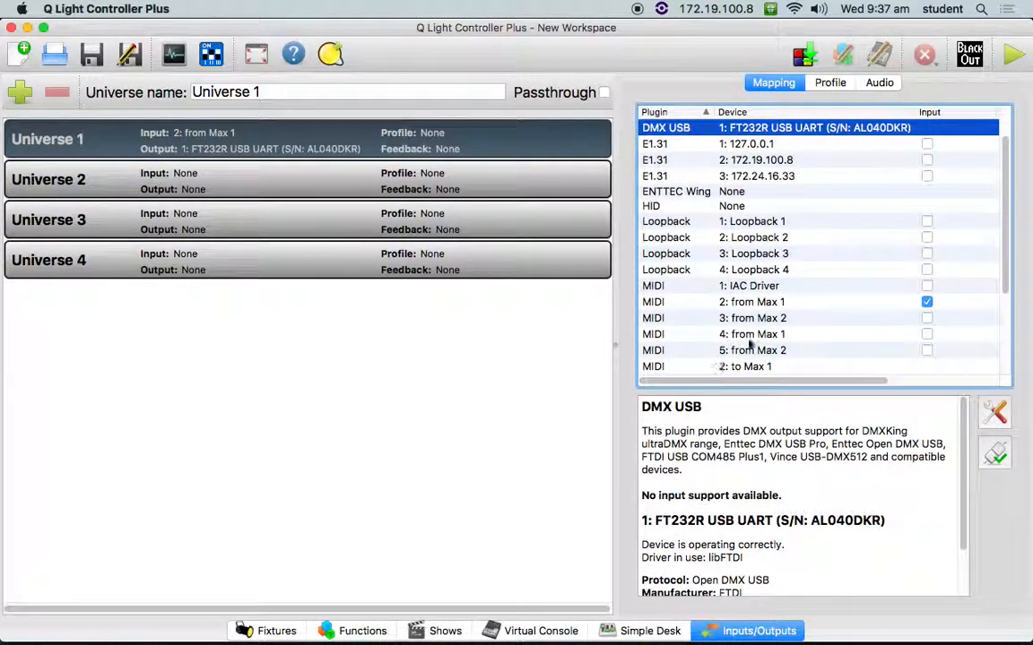
- Examine the plugin device list and the ENTTEC Wing details, and check the DMX USB output assignment of Universe 1
{"action": "scroll", "coordinate": [851, 320], "scroll_direction": "down", "scroll_amount": 3}
{"action": "scroll", "coordinate": [851, 320], "scroll_direction": "up", "scroll_amount": 4}
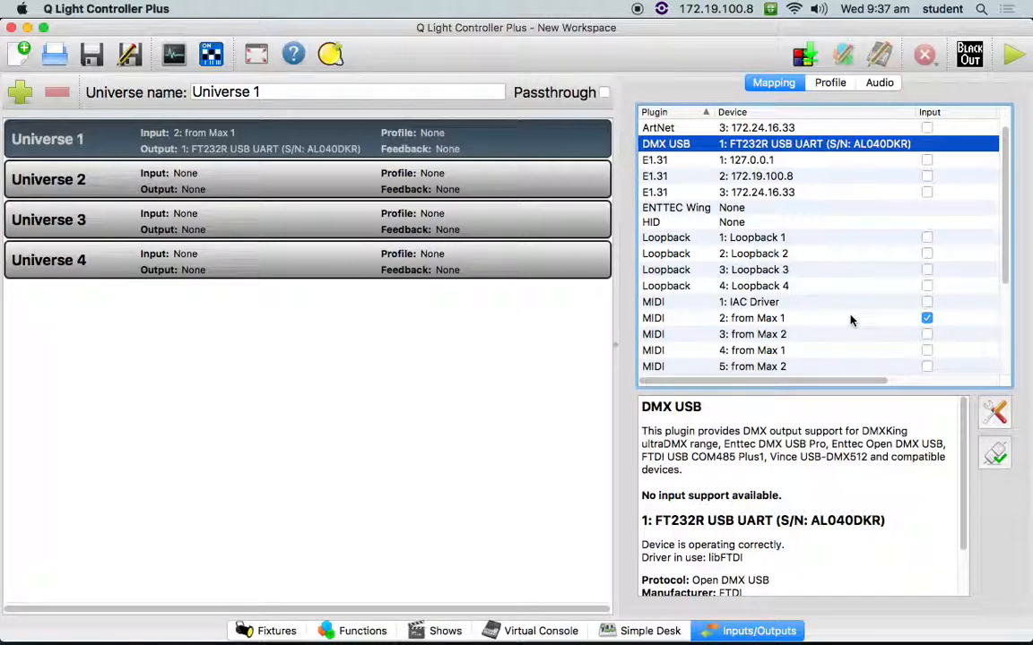
{"action": "left_click", "coordinate": [781, 209]}
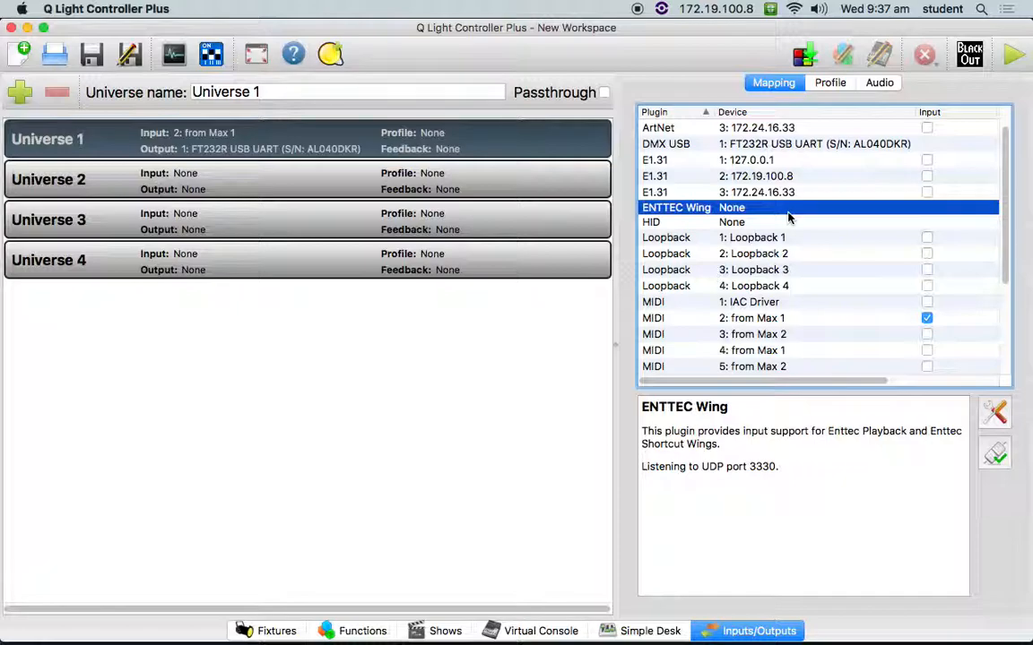
{"action": "scroll", "coordinate": [885, 340], "scroll_direction": "down", "scroll_amount": 5}
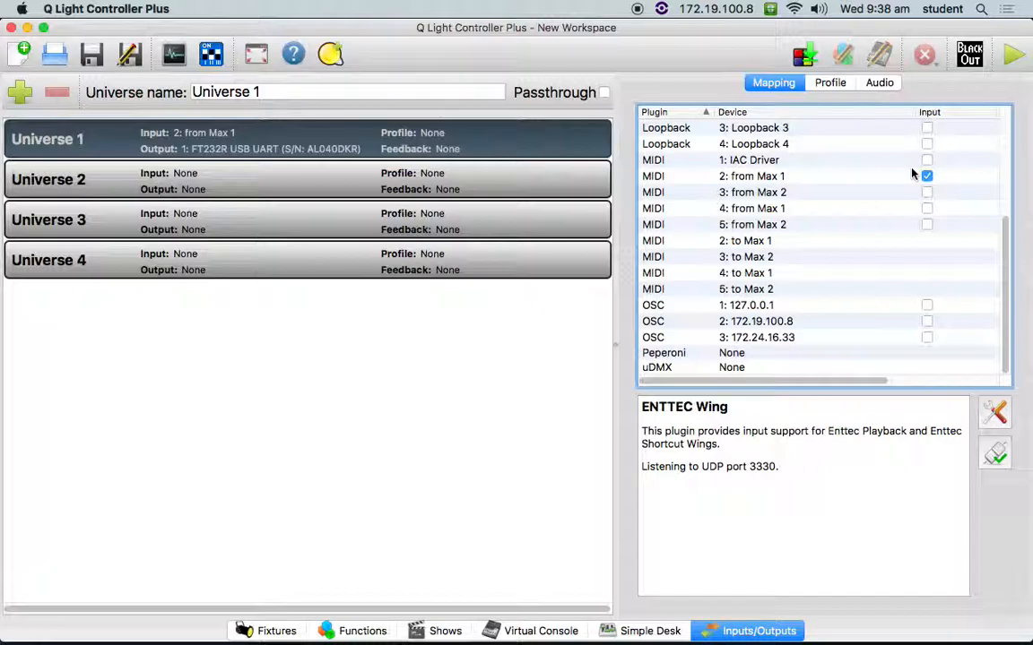
{"action": "scroll", "coordinate": [986, 191], "scroll_direction": "up", "scroll_amount": 5}
{"action": "scroll", "coordinate": [843, 202], "scroll_direction": "down", "scroll_amount": 1}
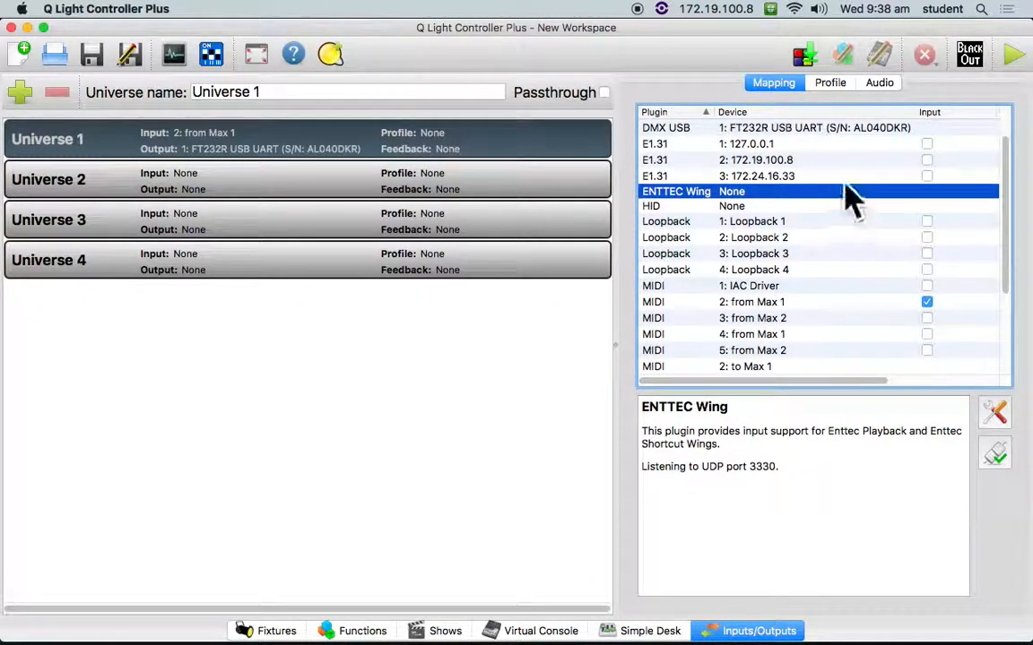
{"action": "scroll", "coordinate": [789, 208], "scroll_direction": "down", "scroll_amount": 3}
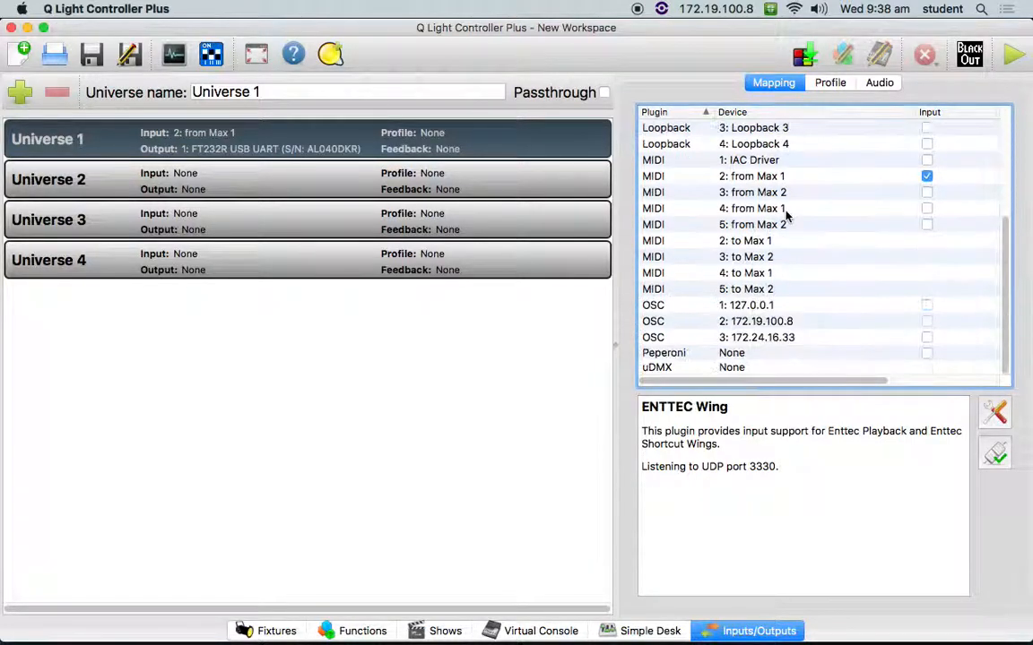
{"action": "scroll", "coordinate": [786, 213], "scroll_direction": "up", "scroll_amount": 2}
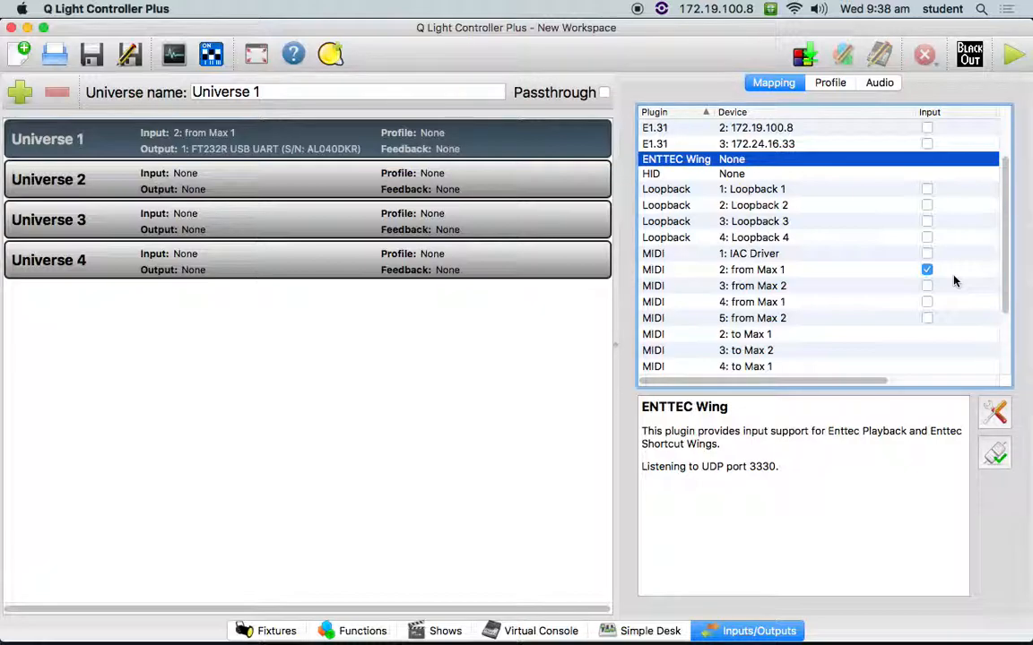
{"action": "scroll", "coordinate": [953, 276], "scroll_direction": "down", "scroll_amount": 3}
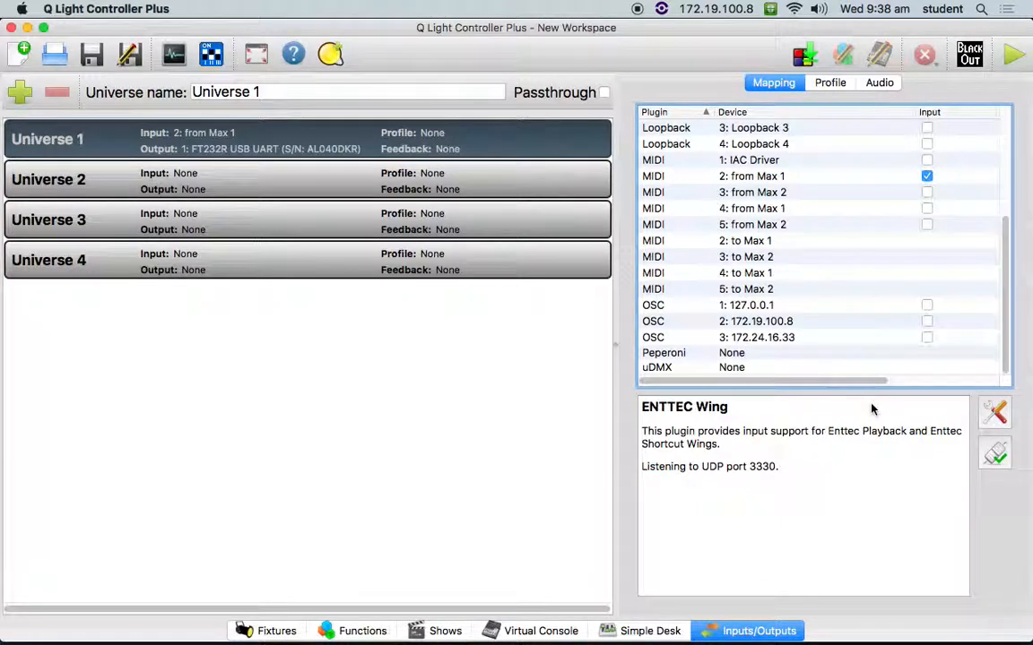
{"action": "scroll", "coordinate": [868, 356], "scroll_direction": "up", "scroll_amount": 5}
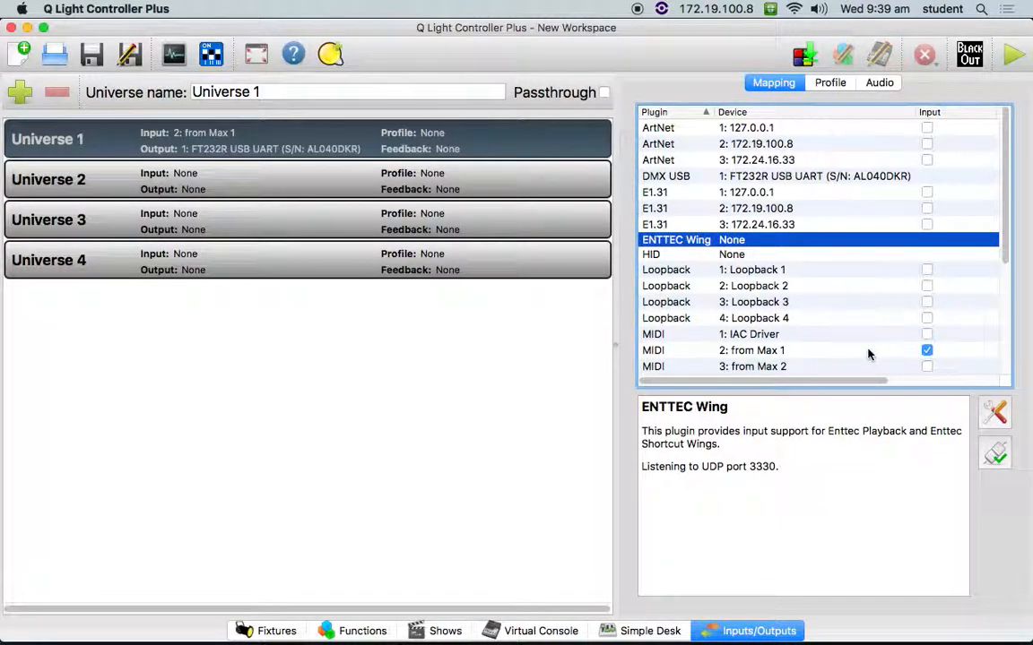
{"action": "scroll", "coordinate": [866, 352], "scroll_direction": "down", "scroll_amount": 3}
{"action": "scroll", "coordinate": [866, 349], "scroll_direction": "down", "scroll_amount": 1}
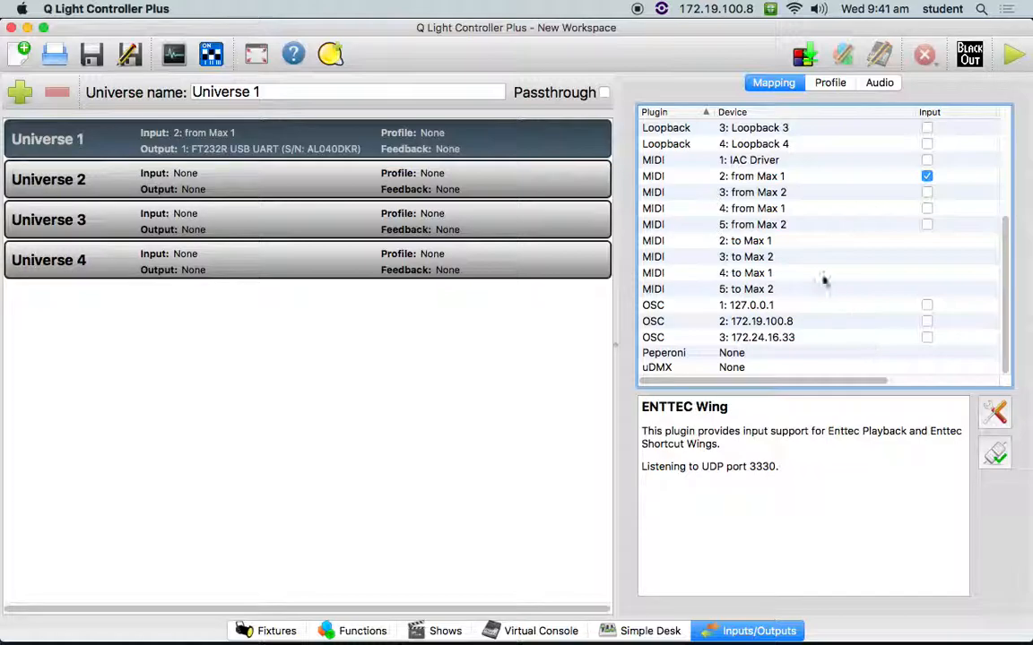
{"action": "left_click", "coordinate": [285, 632]}
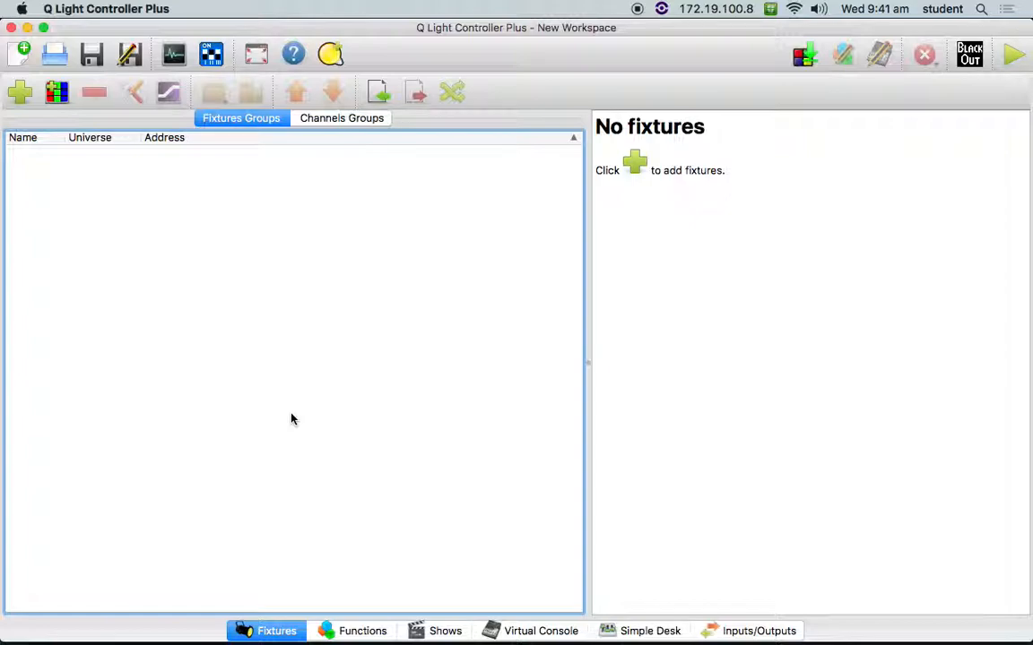
{"action": "left_click", "coordinate": [758, 631]}
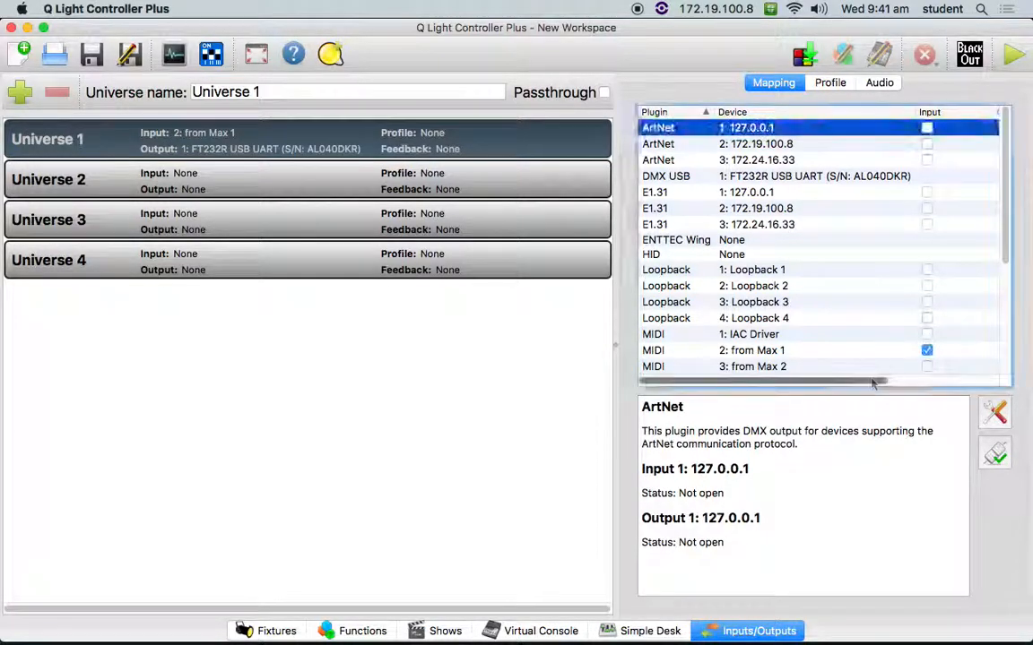
{"action": "left_click_drag", "start_coordinate": [871, 380], "coordinate": [945, 381]}
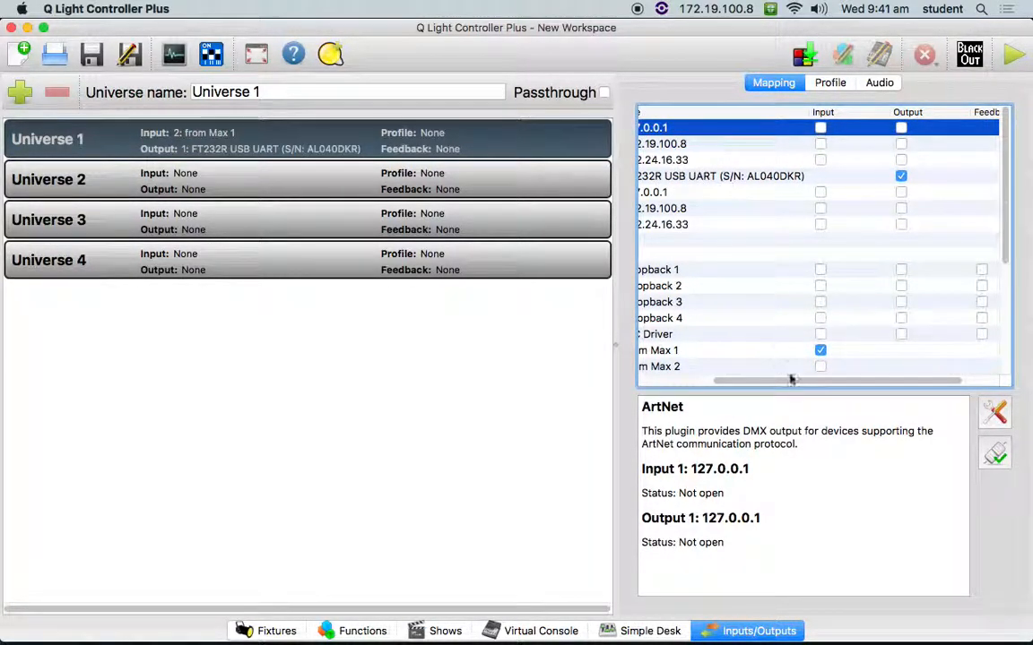
{"action": "scroll", "coordinate": [683, 343], "scroll_direction": "left", "scroll_amount": 5}
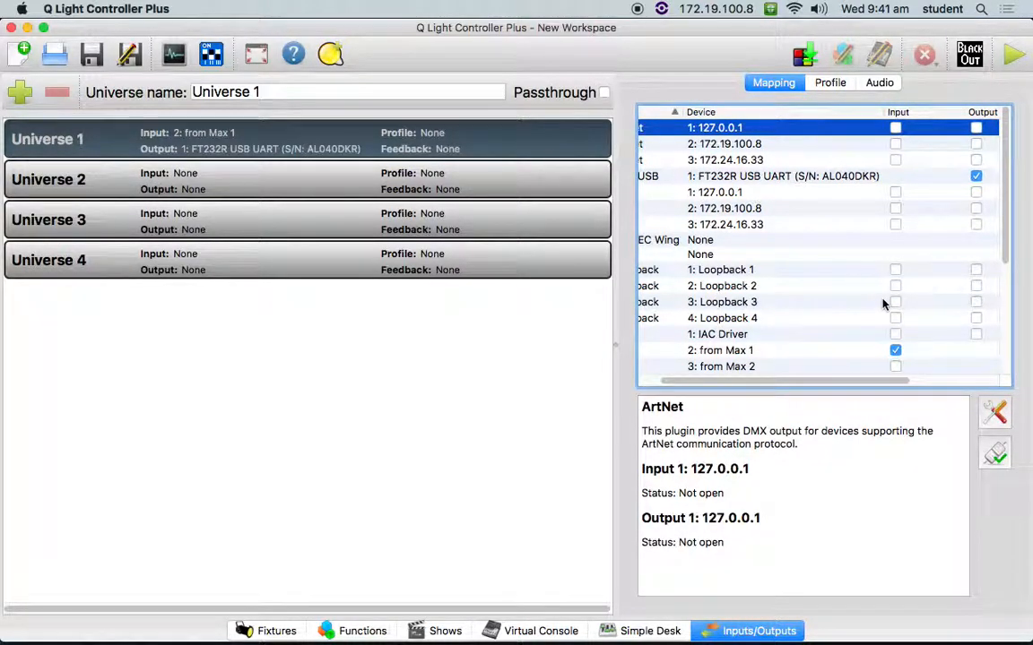
- Start adding a fixture with the Generic model and name it Light 1
{"action": "left_click", "coordinate": [268, 631]}
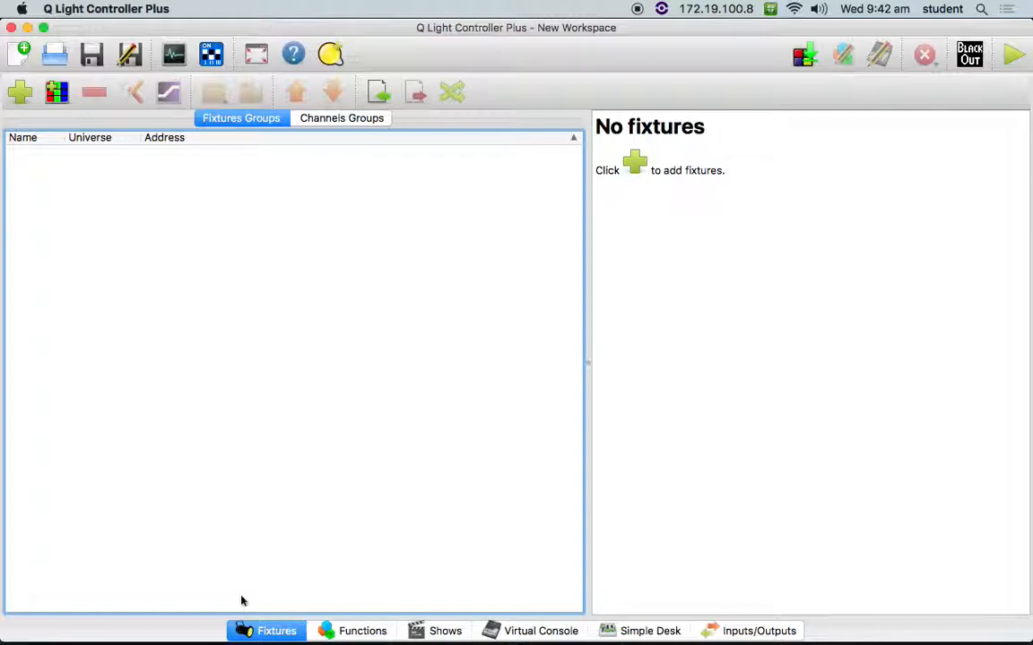
{"action": "left_click", "coordinate": [20, 95]}
{"action": "left_click_drag", "start_coordinate": [533, 153], "coordinate": [530, 90]}
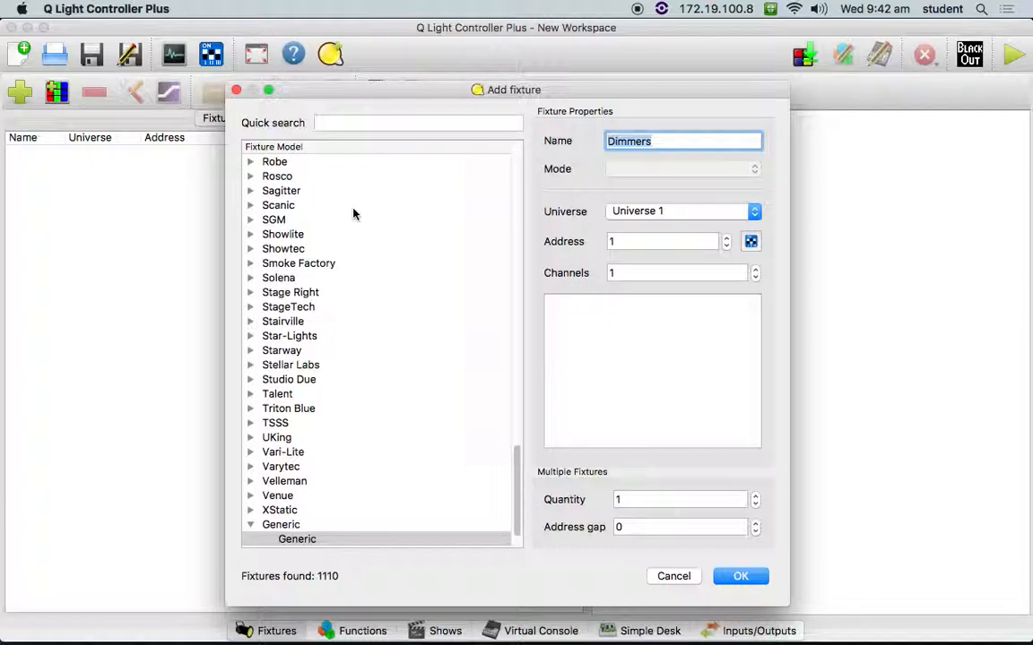
{"action": "scroll", "coordinate": [354, 337], "scroll_direction": "down", "scroll_amount": 3}
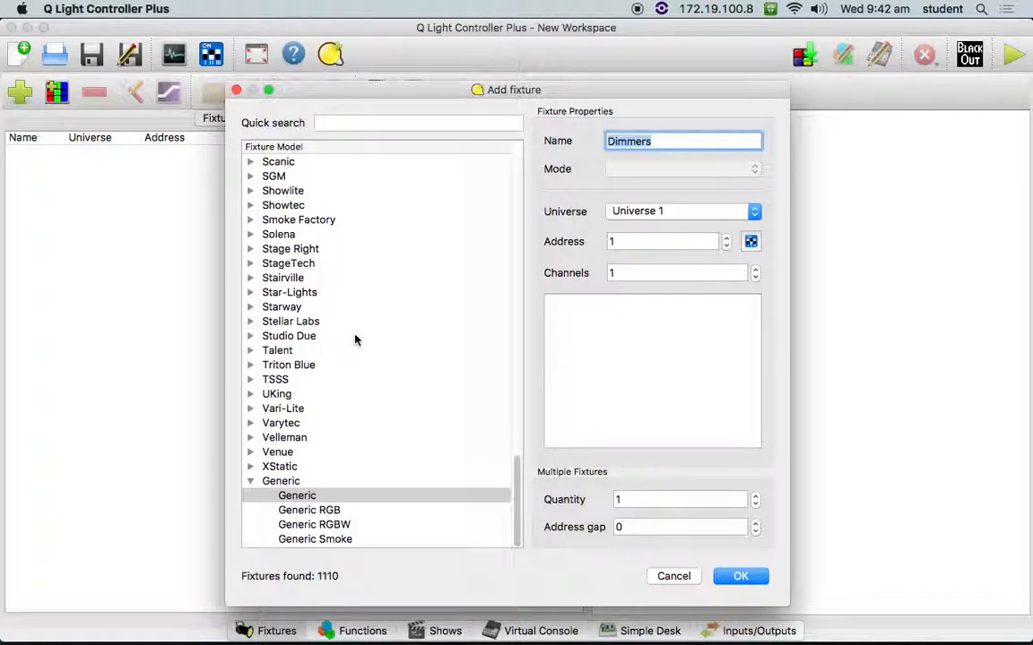
{"action": "left_click", "coordinate": [308, 500]}
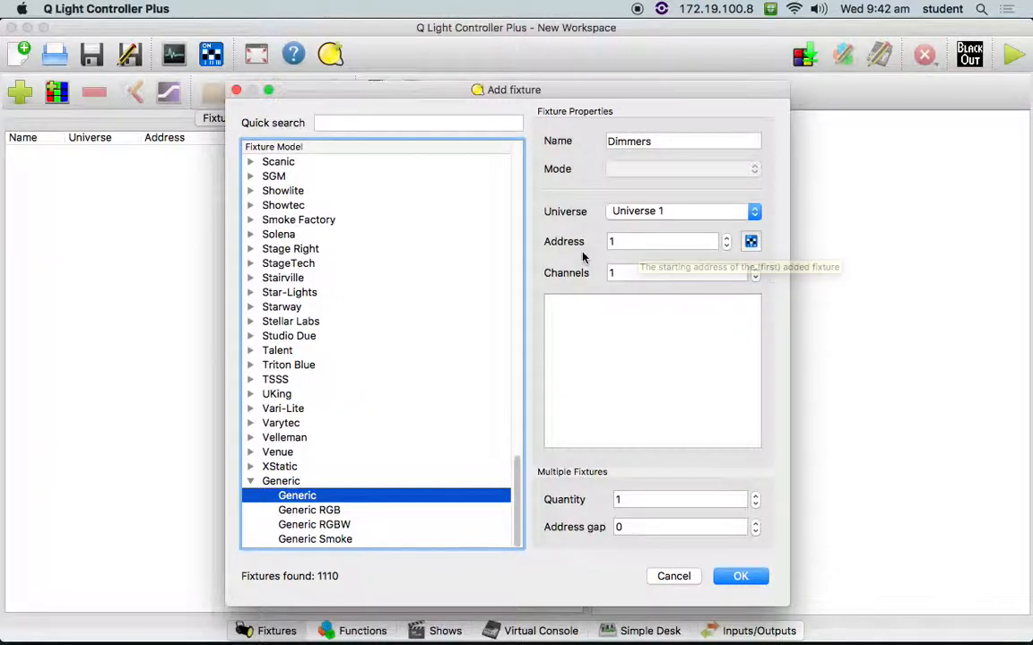
{"action": "left_click_drag", "start_coordinate": [693, 144], "coordinate": [560, 144]}
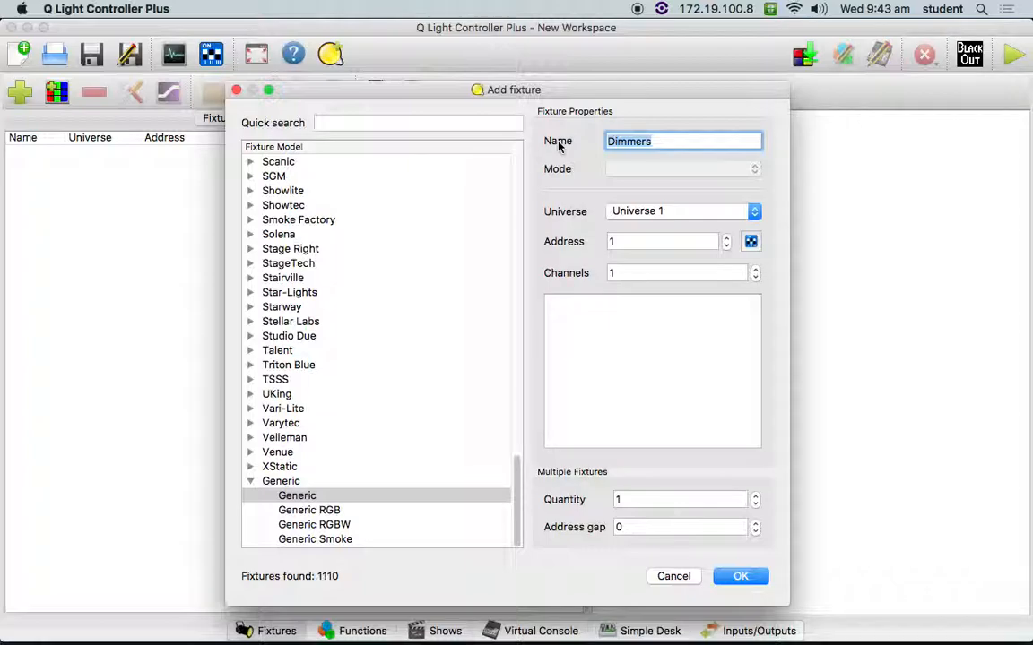
{"action": "type", "text": "Light 1"}
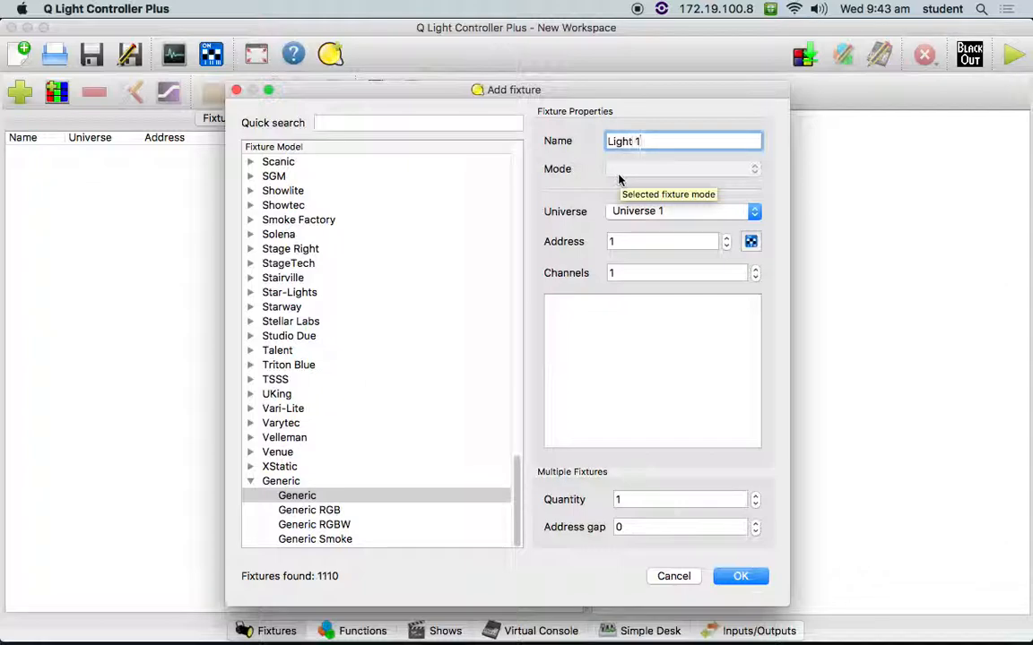
- Set the fixture's channel count to 7 and check its address 1 in the DIP-switch Address Tool
{"action": "left_click", "coordinate": [613, 239]}
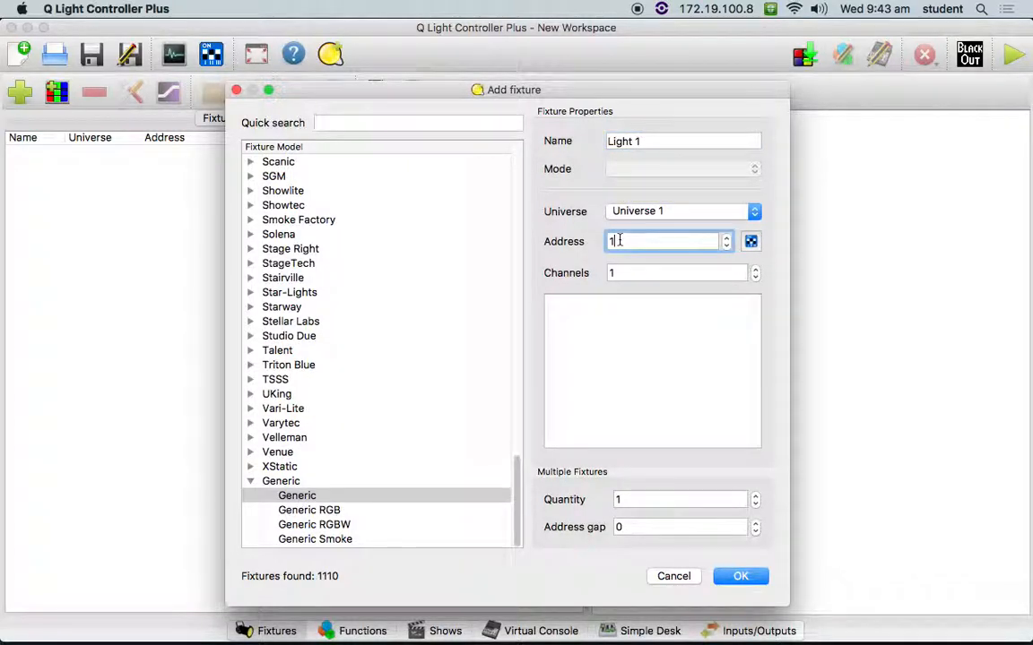
{"action": "left_click", "coordinate": [630, 274]}
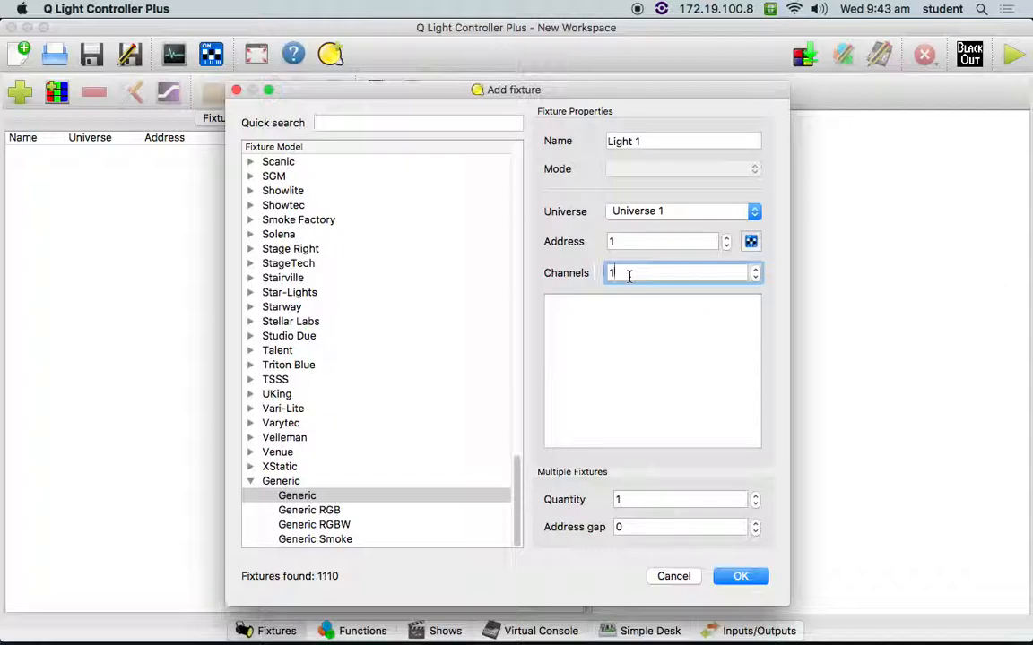
{"action": "key", "text": "BackSpace"}
{"action": "type", "text": "7"}
{"action": "left_click", "coordinate": [751, 241]}
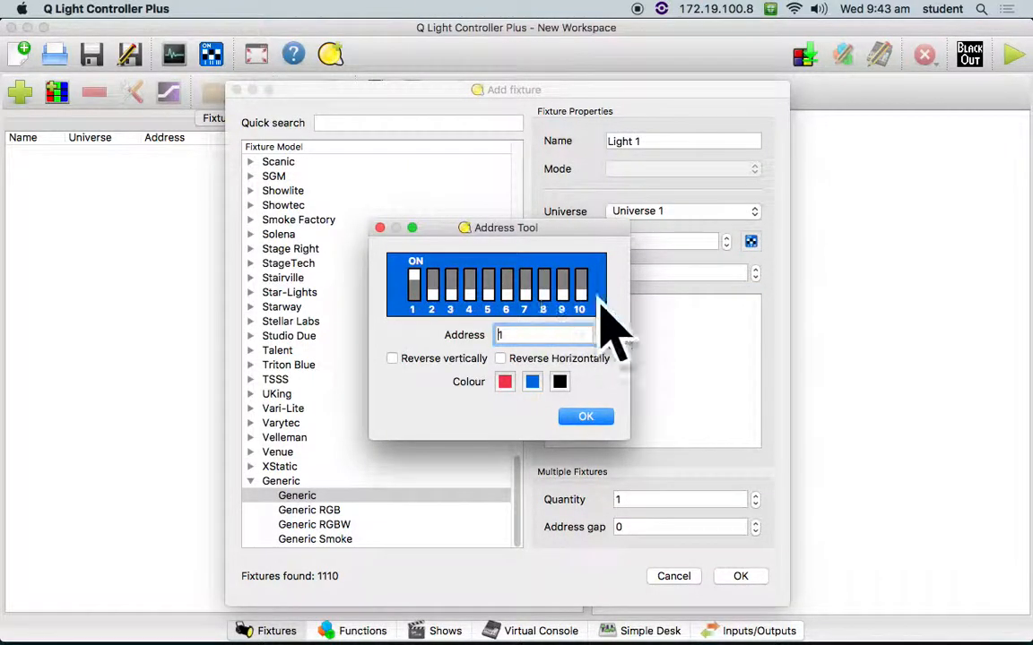
{"action": "left_click", "coordinate": [380, 229]}
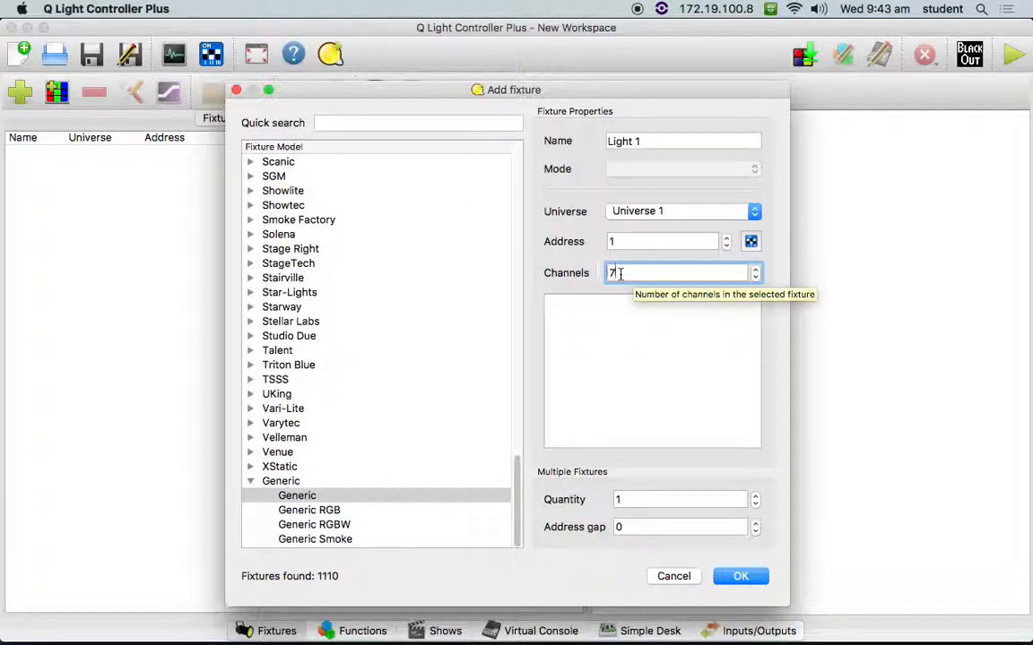
- Keep the fixture quantity at 1 and add Light 1 to Universe 1
{"action": "left_click", "coordinate": [627, 500]}
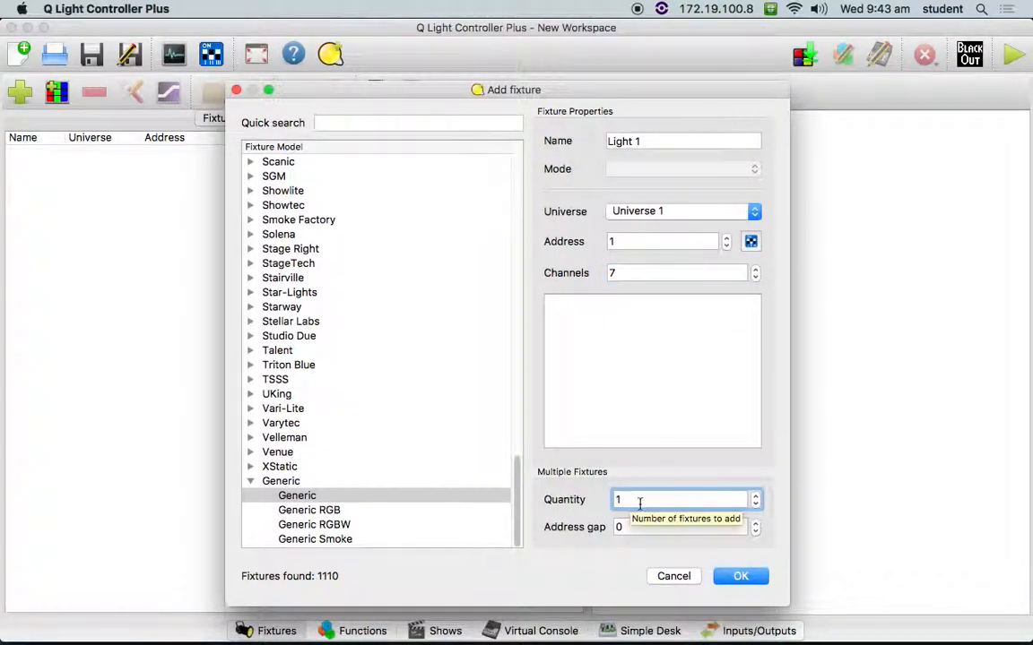
{"action": "left_click_drag", "start_coordinate": [628, 500], "coordinate": [587, 509]}
{"action": "left_click", "coordinate": [655, 501]}
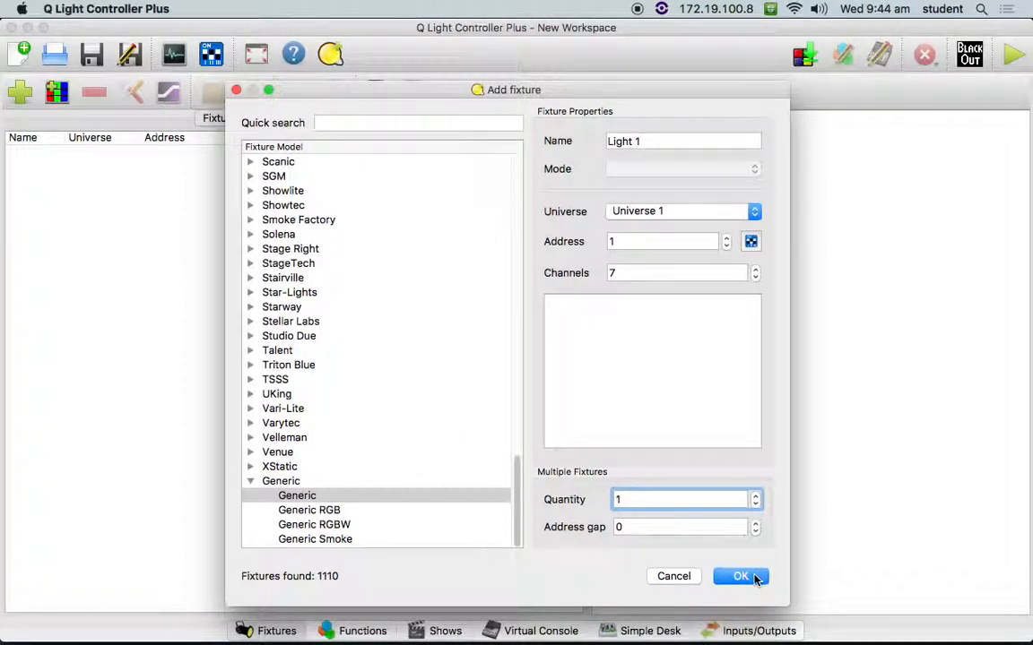
{"action": "left_click", "coordinate": [741, 576]}
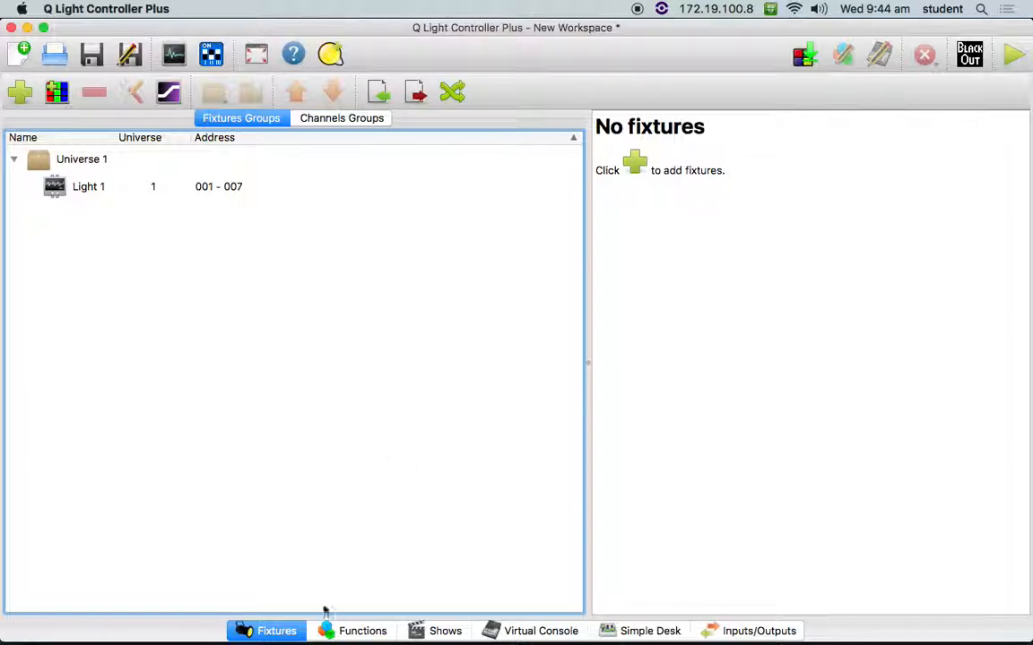
- Create a new scene function and name it White
{"action": "left_click", "coordinate": [363, 633]}
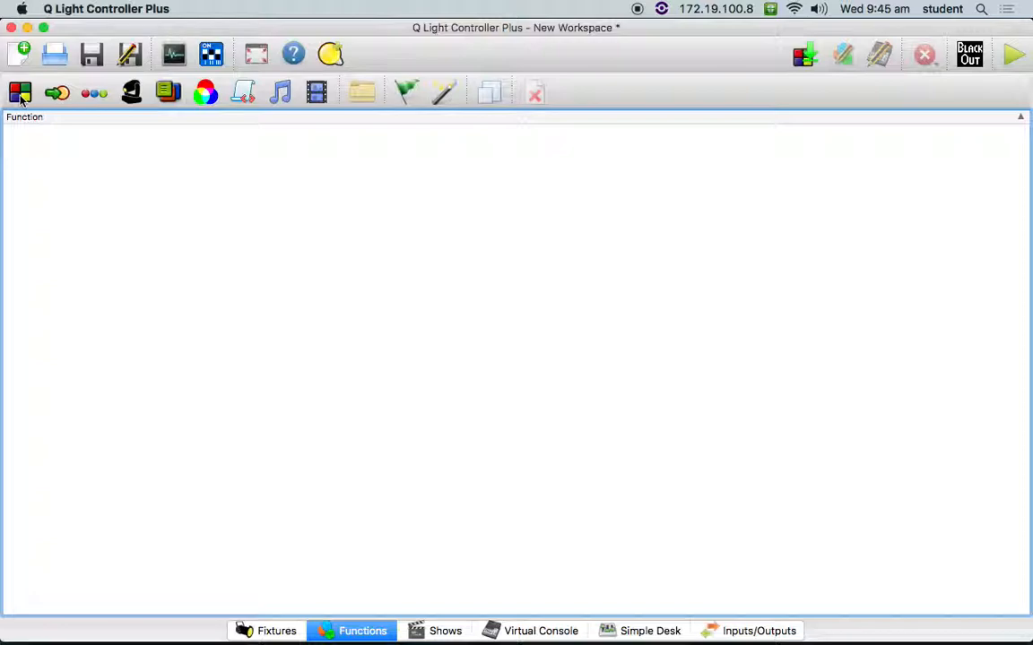
{"action": "left_click", "coordinate": [19, 93]}
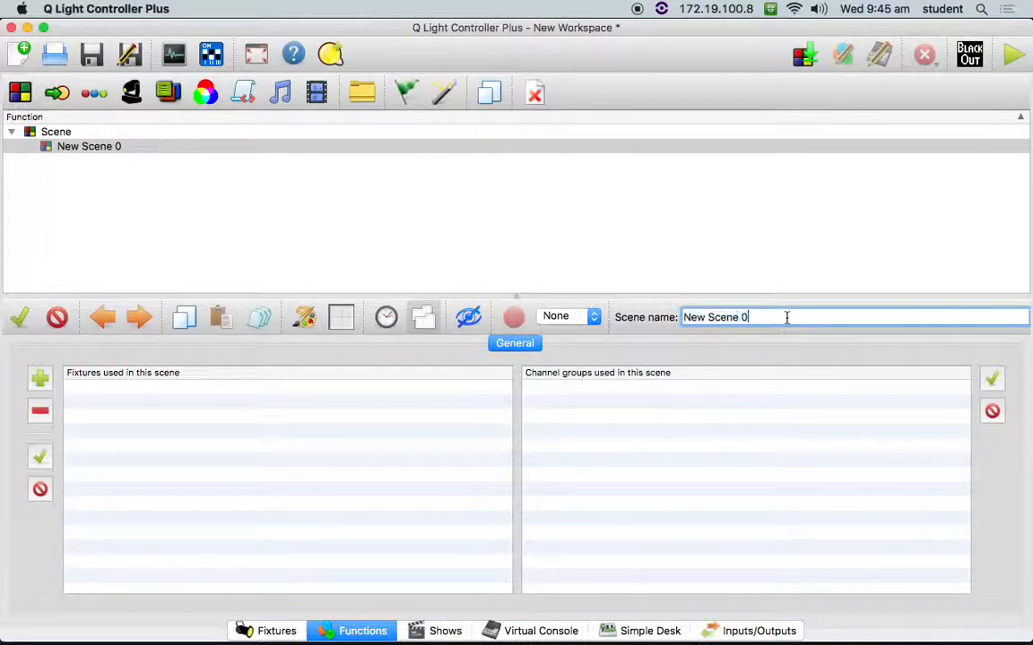
{"action": "type", "text": "White"}
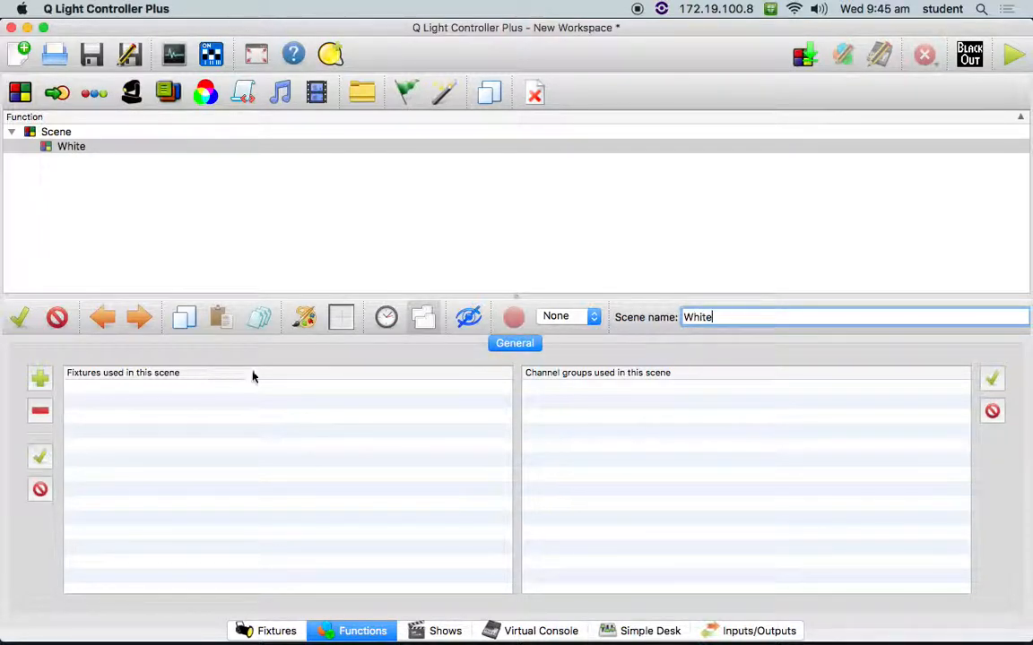
- Add the Light 1 fixture to the White scene and show its channel sliders
{"action": "left_click", "coordinate": [39, 378]}
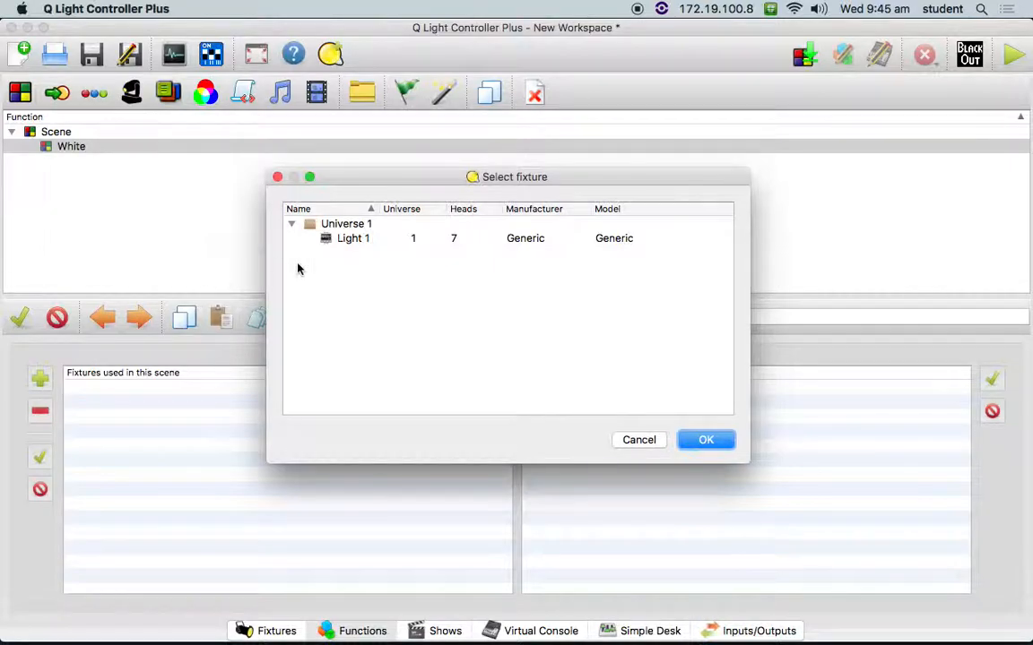
{"action": "left_click", "coordinate": [342, 238]}
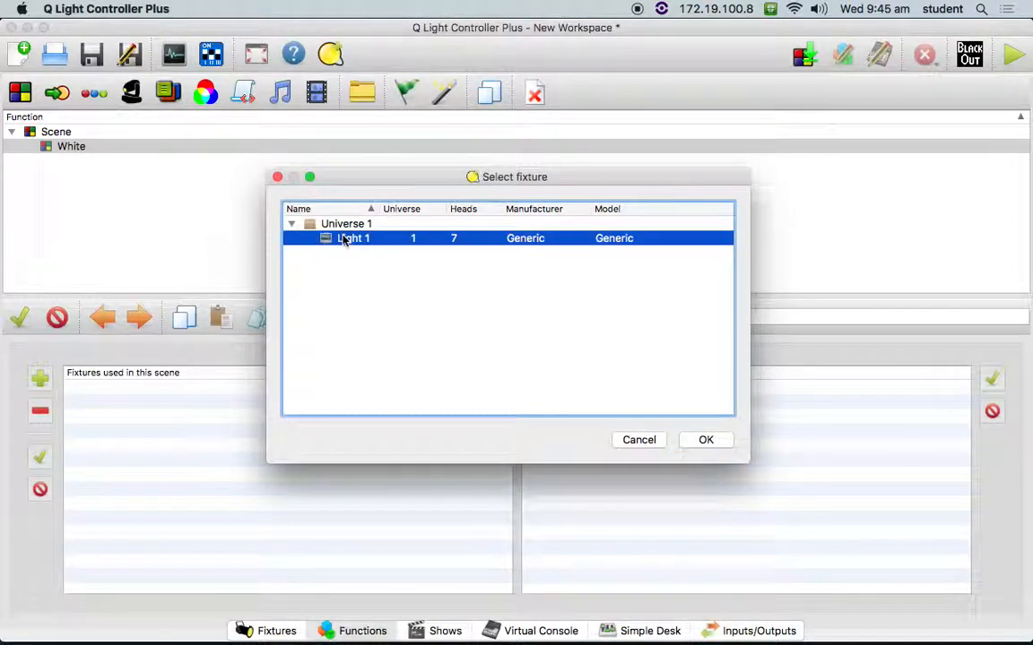
{"action": "left_click", "coordinate": [706, 440]}
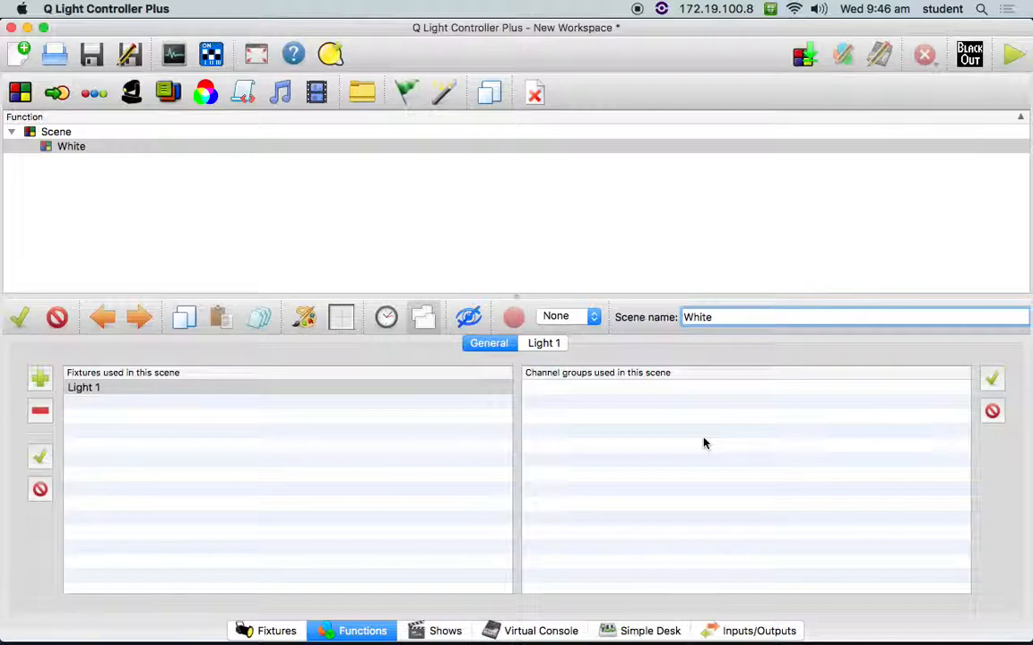
{"action": "left_click", "coordinate": [555, 345]}
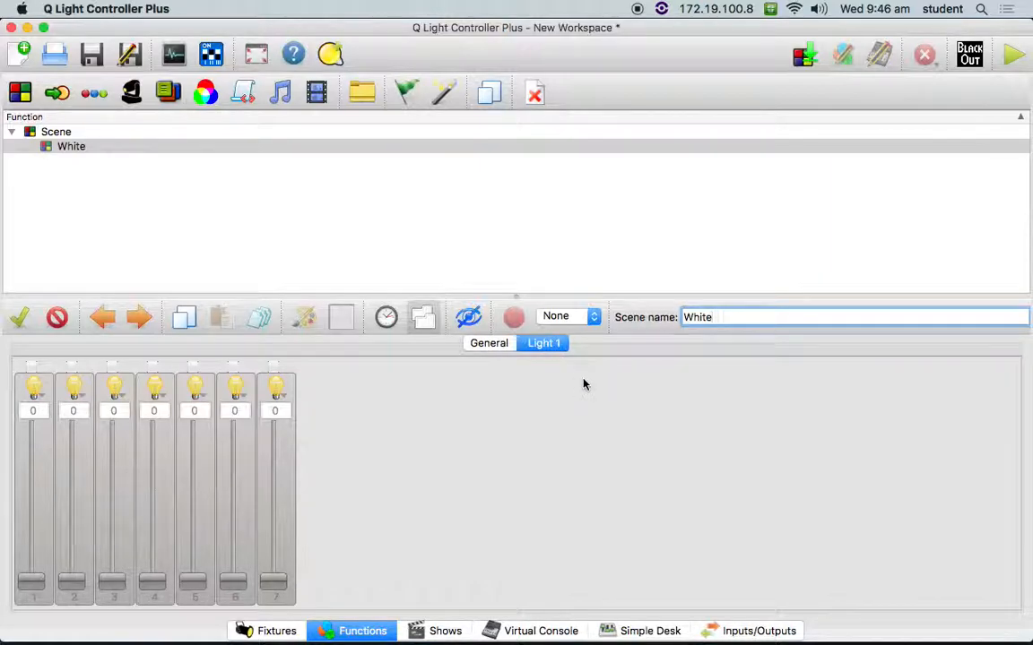
- Compare the combined all-fixtures view with the separate per-fixture view of the scene's channels
{"action": "left_click", "coordinate": [423, 319]}
{"action": "left_click", "coordinate": [423, 319]}
{"action": "left_click", "coordinate": [423, 319]}
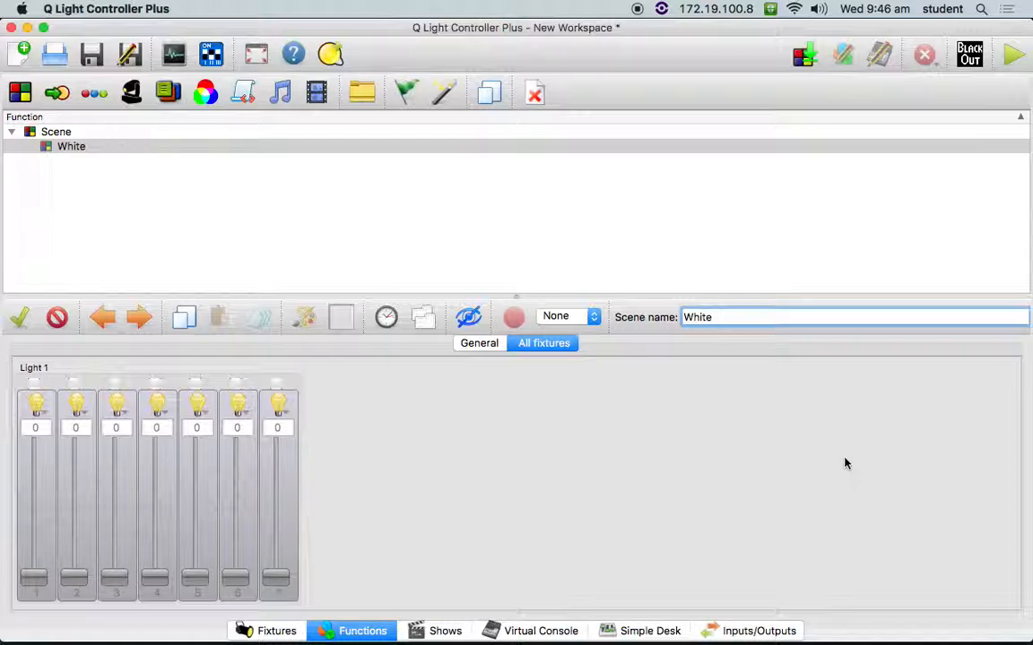
{"action": "left_click", "coordinate": [422, 316]}
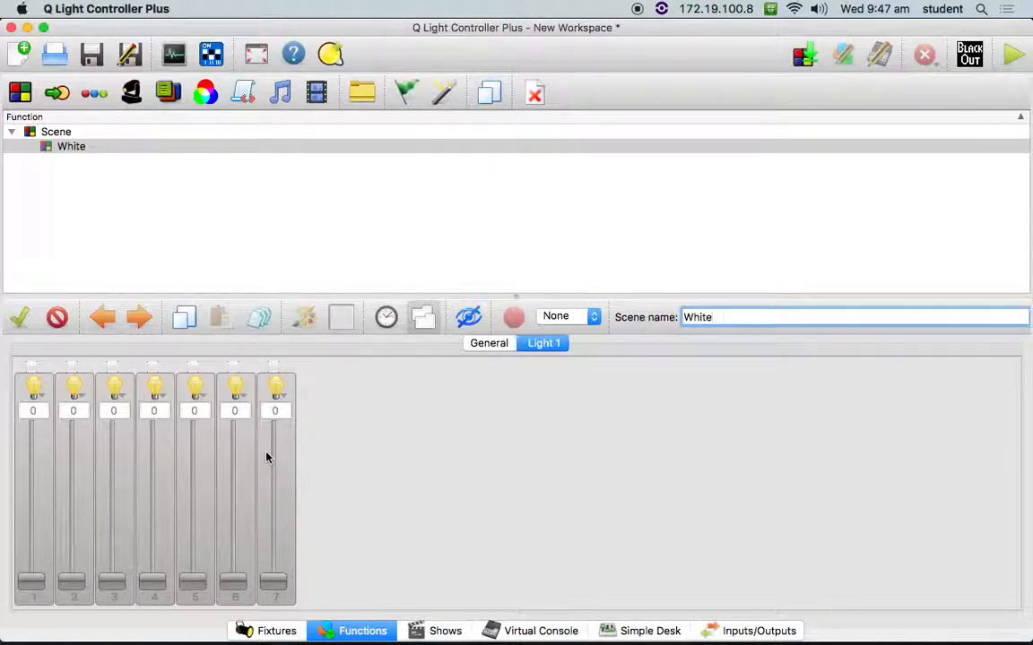
- Enable channels 1 to 4 of Light 1 in the White scene and set each to 255
{"action": "left_click", "coordinate": [31, 365]}
{"action": "left_click_drag", "start_coordinate": [38, 593], "coordinate": [69, 396]}
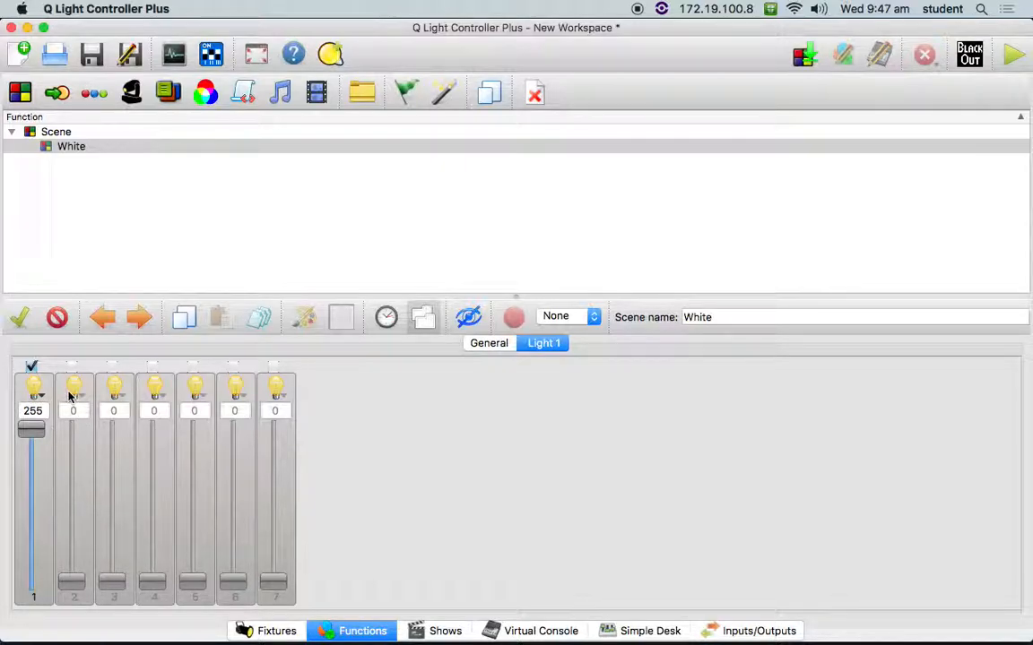
{"action": "left_click", "coordinate": [72, 365]}
{"action": "left_click", "coordinate": [112, 366]}
{"action": "left_click", "coordinate": [152, 366]}
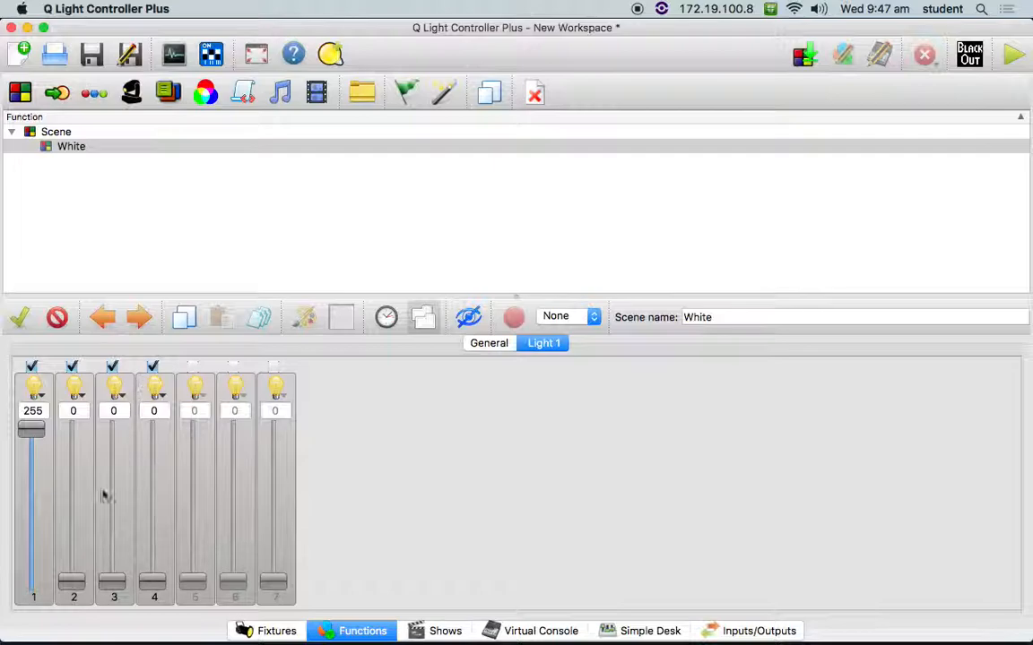
{"action": "left_click_drag", "start_coordinate": [72, 580], "coordinate": [72, 430]}
{"action": "left_click_drag", "start_coordinate": [112, 581], "coordinate": [107, 395]}
{"action": "left_click_drag", "start_coordinate": [142, 581], "coordinate": [137, 395]}
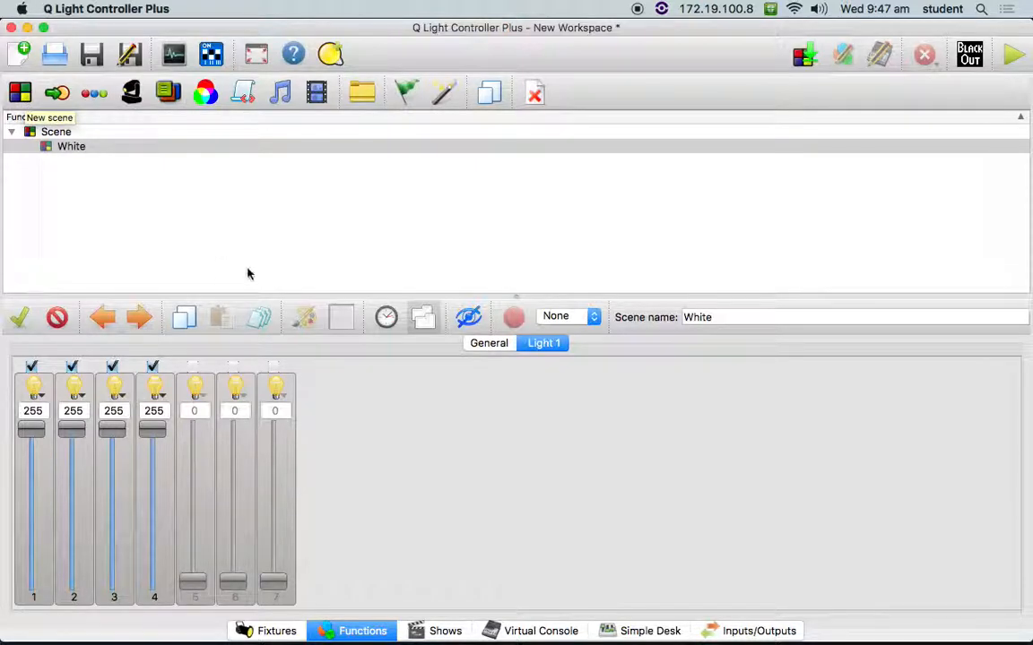
- Clone the White scene
{"action": "right_click", "coordinate": [221, 260]}
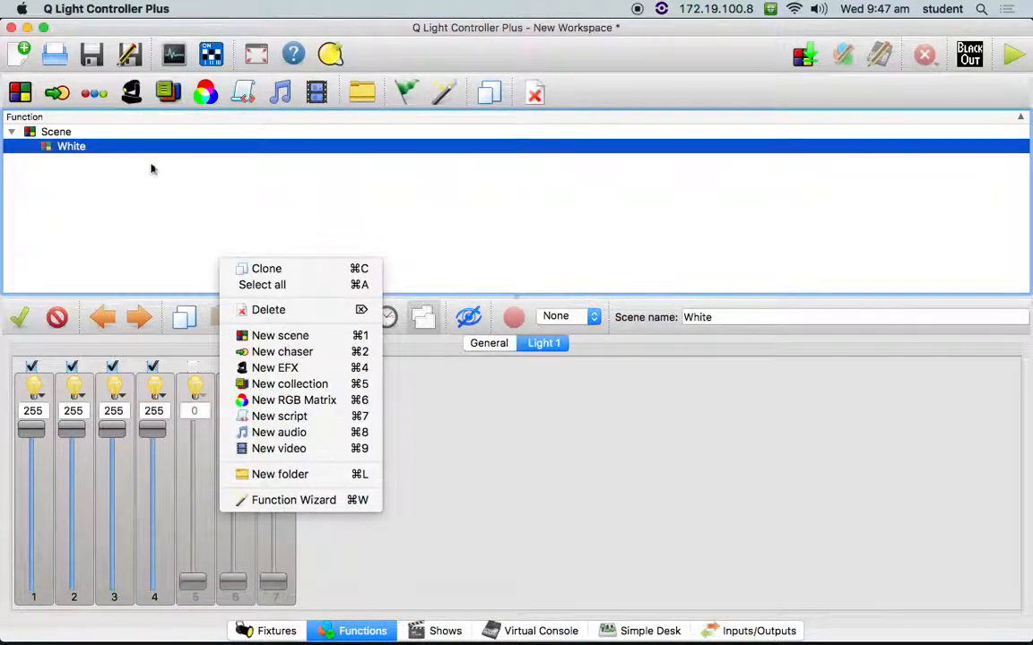
{"action": "left_click", "coordinate": [90, 165]}
{"action": "right_click", "coordinate": [109, 151]}
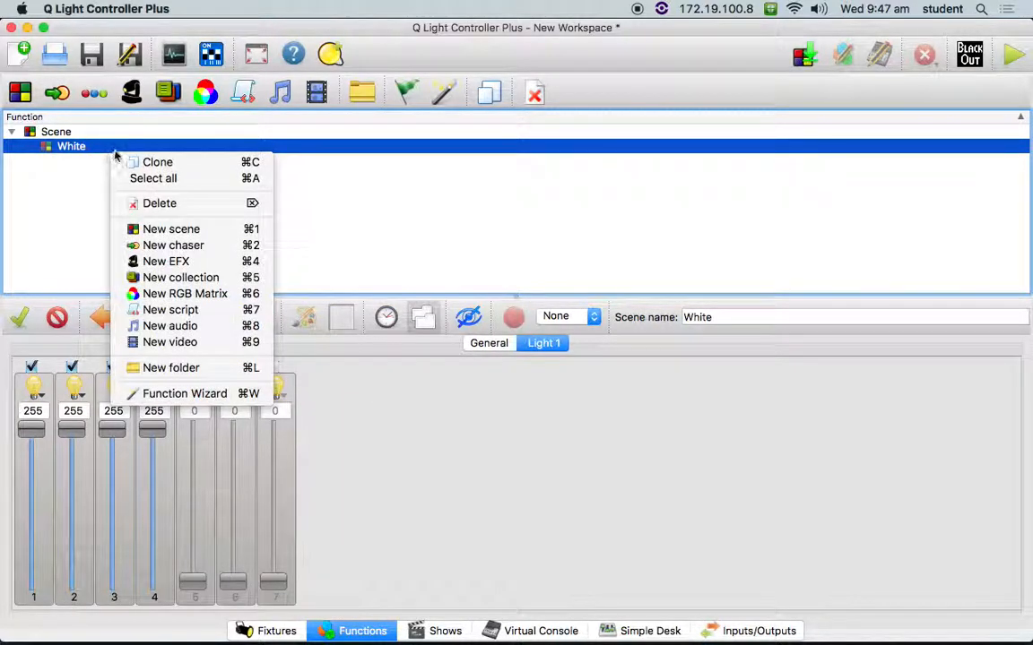
{"action": "left_click", "coordinate": [141, 165]}
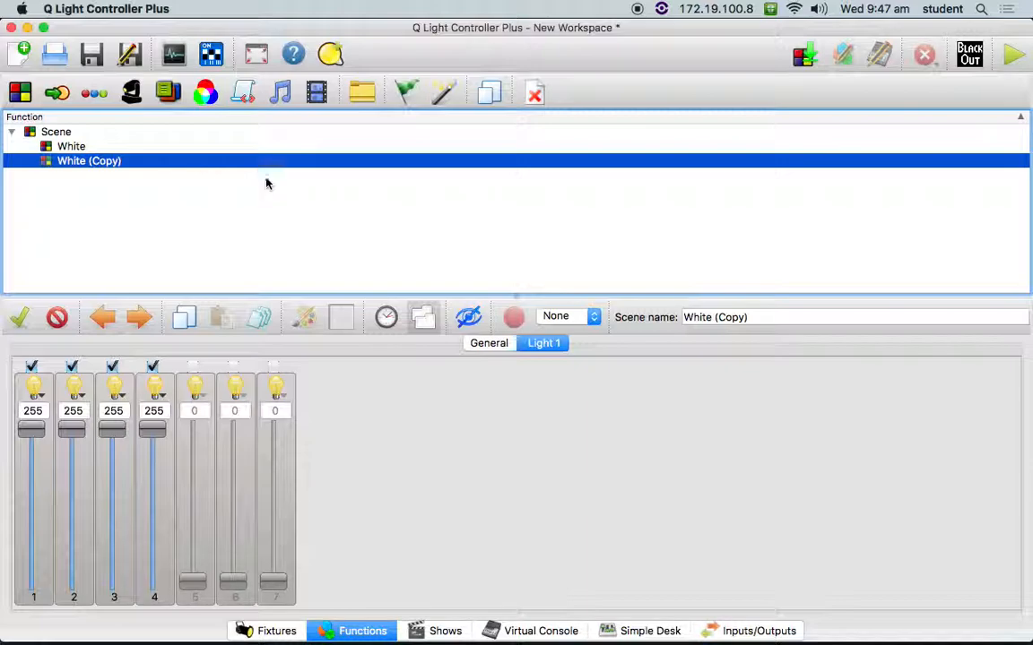
- Rename the cloned scene as Black
{"action": "left_click", "coordinate": [79, 147]}
{"action": "right_click", "coordinate": [79, 147]}
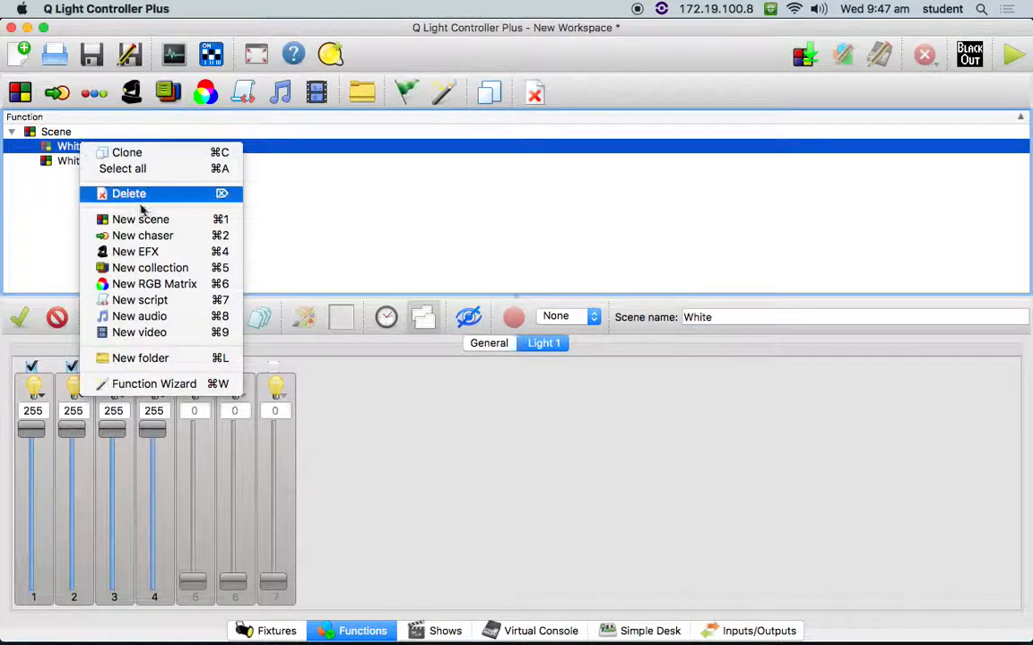
{"action": "left_click", "coordinate": [54, 179]}
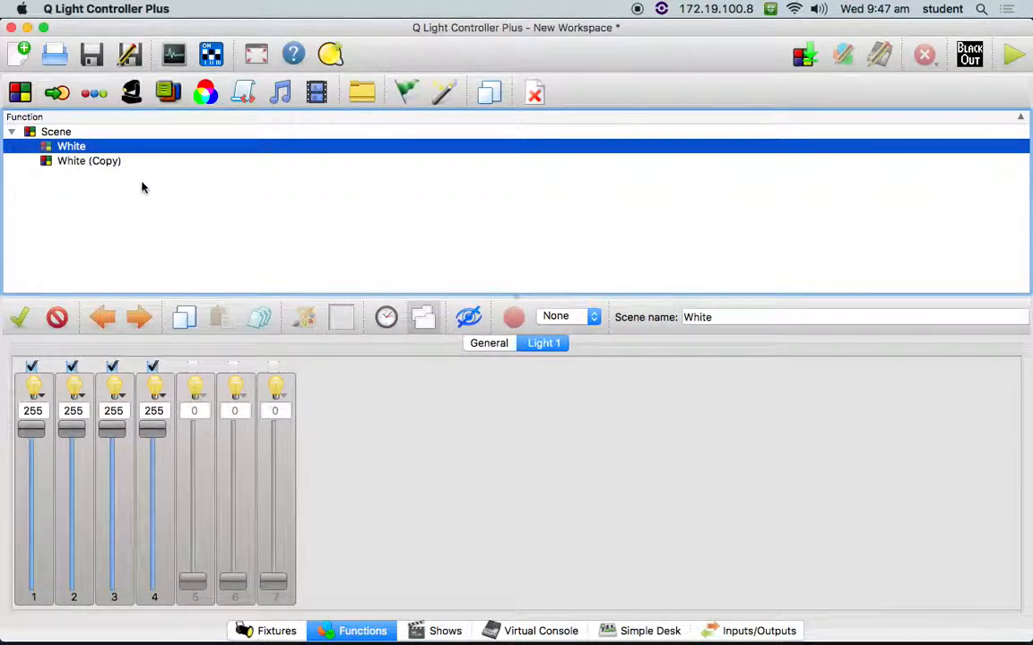
{"action": "left_click", "coordinate": [120, 163]}
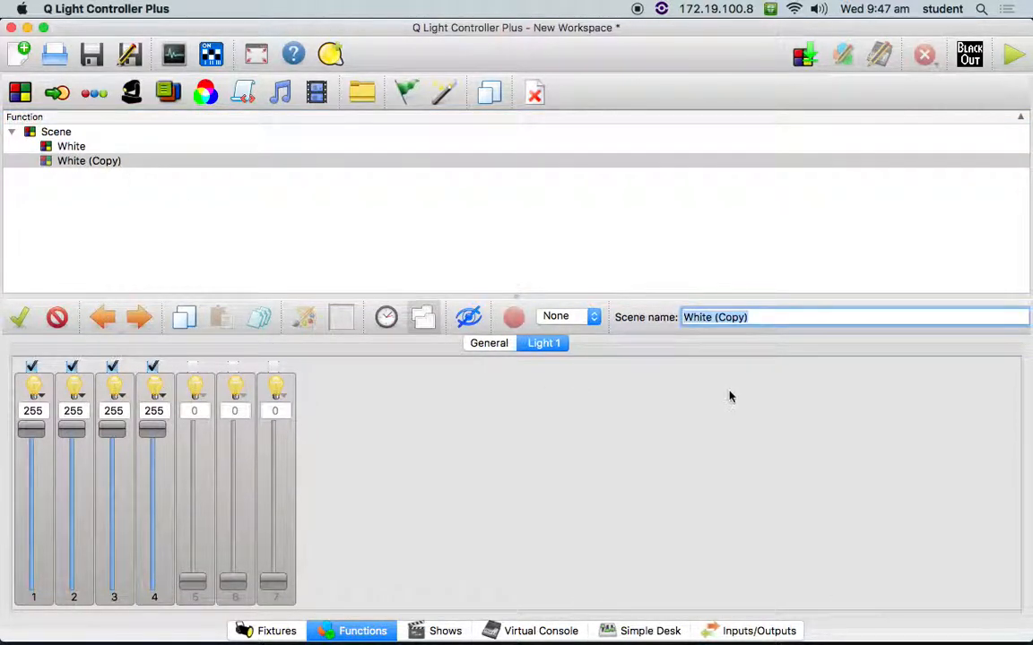
{"action": "type", "text": "Black"}
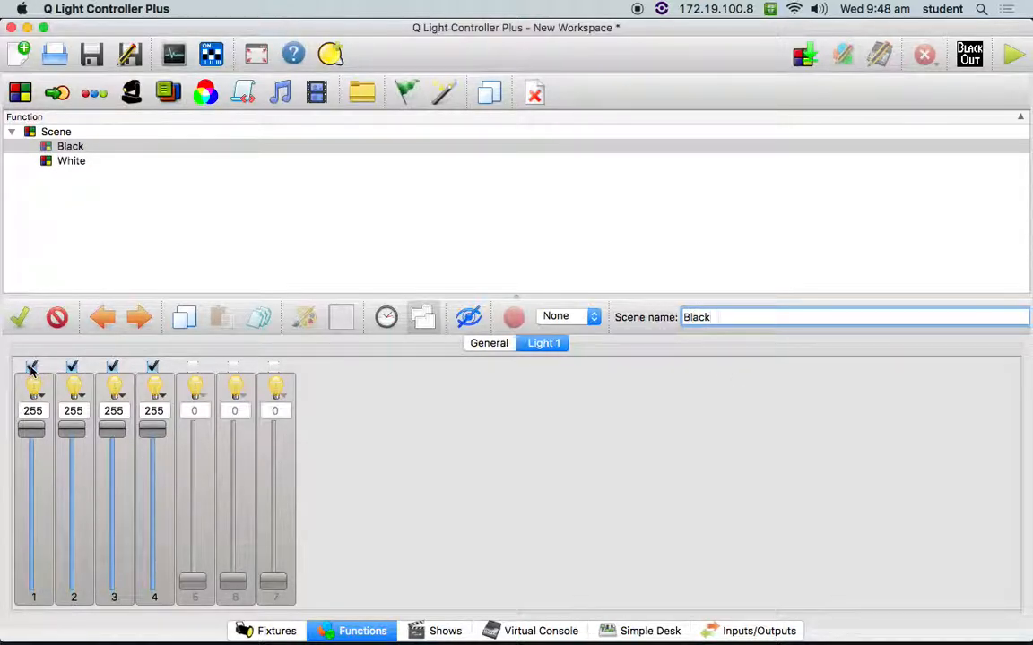
- Set channels 1 to 4 of Light 1 to 0 in the Black scene
{"action": "left_click_drag", "start_coordinate": [31, 430], "coordinate": [31, 585]}
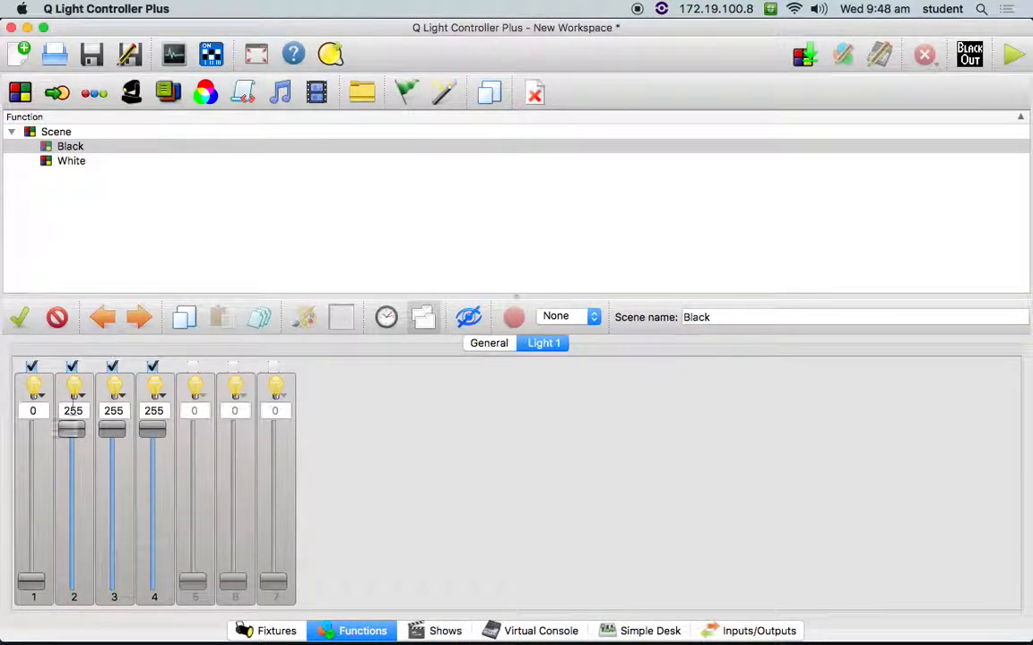
{"action": "double_click", "coordinate": [74, 410]}
{"action": "type", "text": "0"}
{"action": "double_click", "coordinate": [114, 413]}
{"action": "type", "text": "0"}
{"action": "double_click", "coordinate": [155, 410]}
{"action": "type", "text": "0"}
- Disable channels 2 to 4 in the Black scene, leaving only channel 1 enabled and set to 255
{"action": "left_click", "coordinate": [153, 367]}
{"action": "left_click", "coordinate": [112, 367]}
{"action": "left_click", "coordinate": [72, 367]}
{"action": "left_click", "coordinate": [31, 367]}
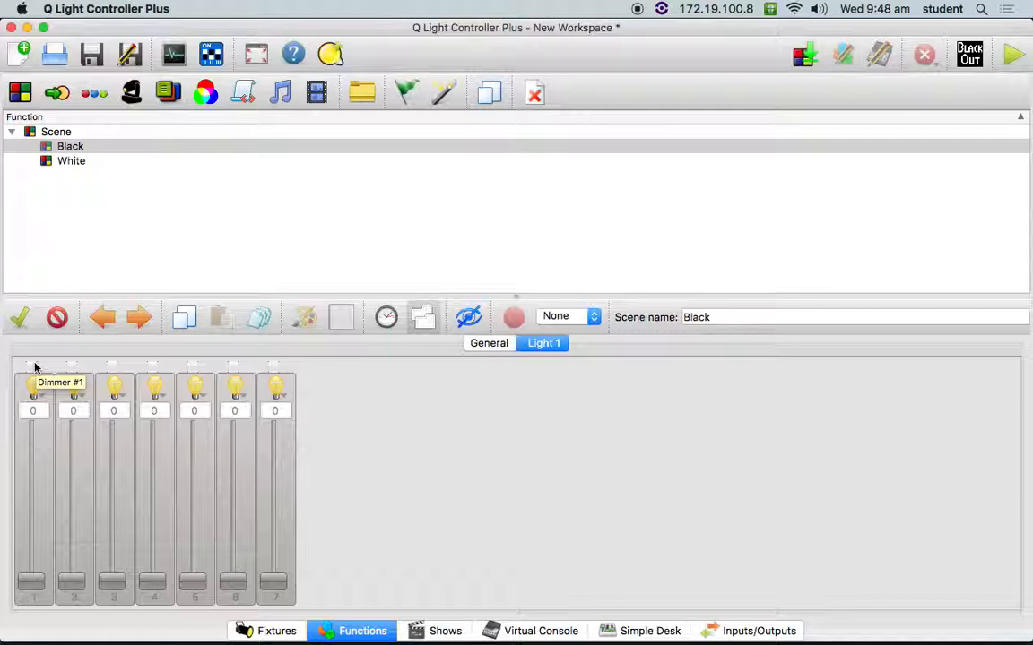
{"action": "left_click", "coordinate": [32, 366]}
{"action": "left_click_drag", "start_coordinate": [32, 581], "coordinate": [26, 276]}
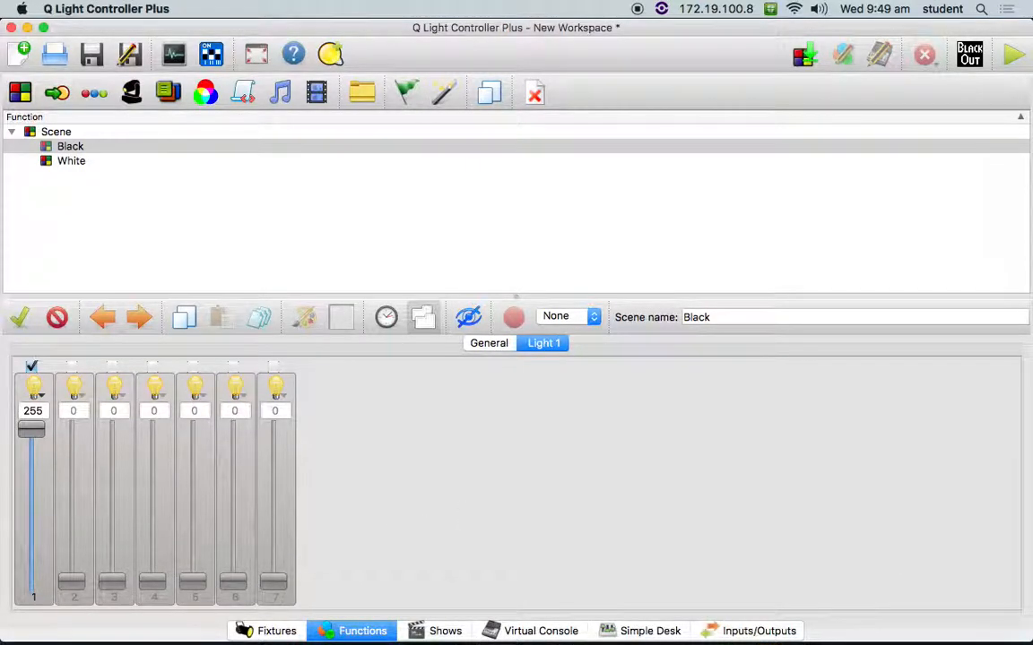
- View the Universe 1 faders in the Simple Desk and return to the empty Virtual Console
{"action": "left_click", "coordinate": [507, 632]}
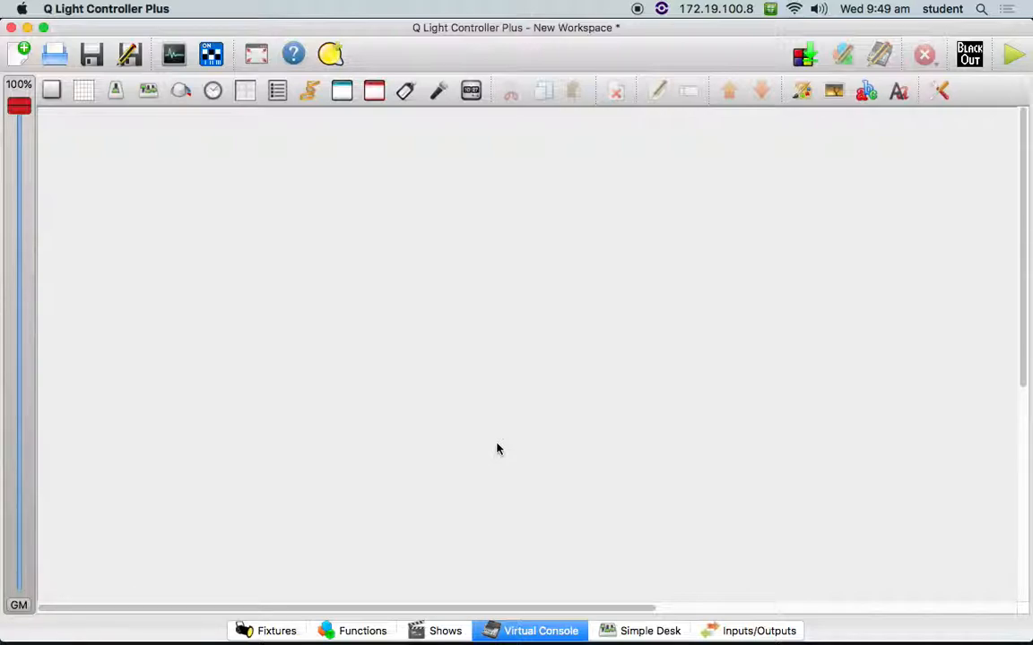
{"action": "left_click", "coordinate": [623, 630]}
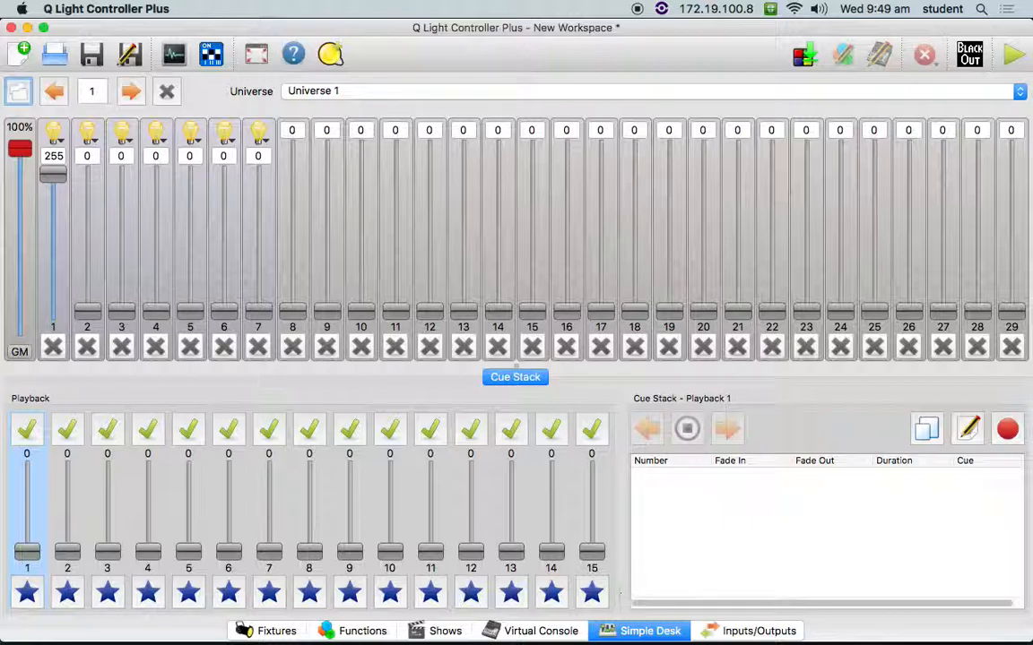
{"action": "left_click", "coordinate": [576, 628]}
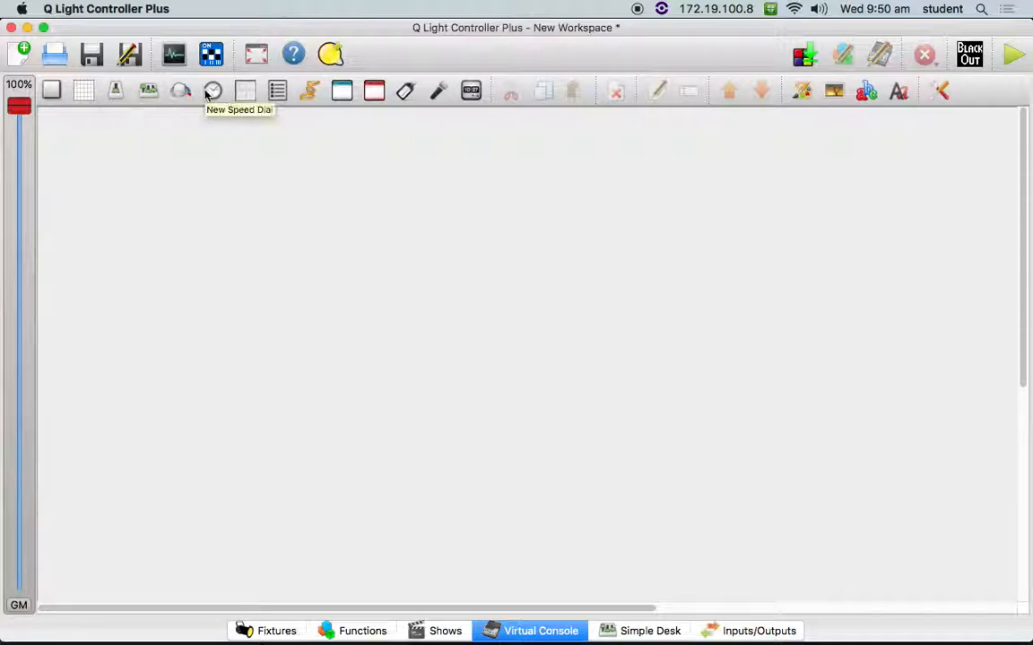
- Place a new button near the upper-left corner of the Virtual Console
{"action": "left_click", "coordinate": [53, 92]}
{"action": "left_click_drag", "start_coordinate": [84, 141], "coordinate": [87, 149]}
{"action": "right_click", "coordinate": [86, 147]}
{"action": "left_click", "coordinate": [71, 136]}
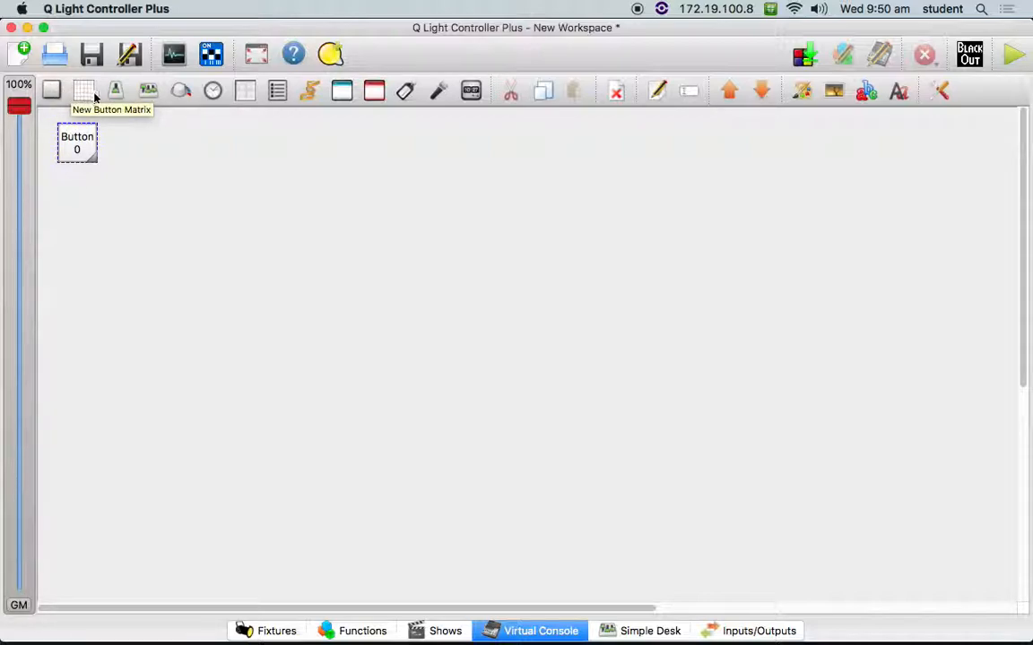
{"action": "right_click", "coordinate": [73, 140]}
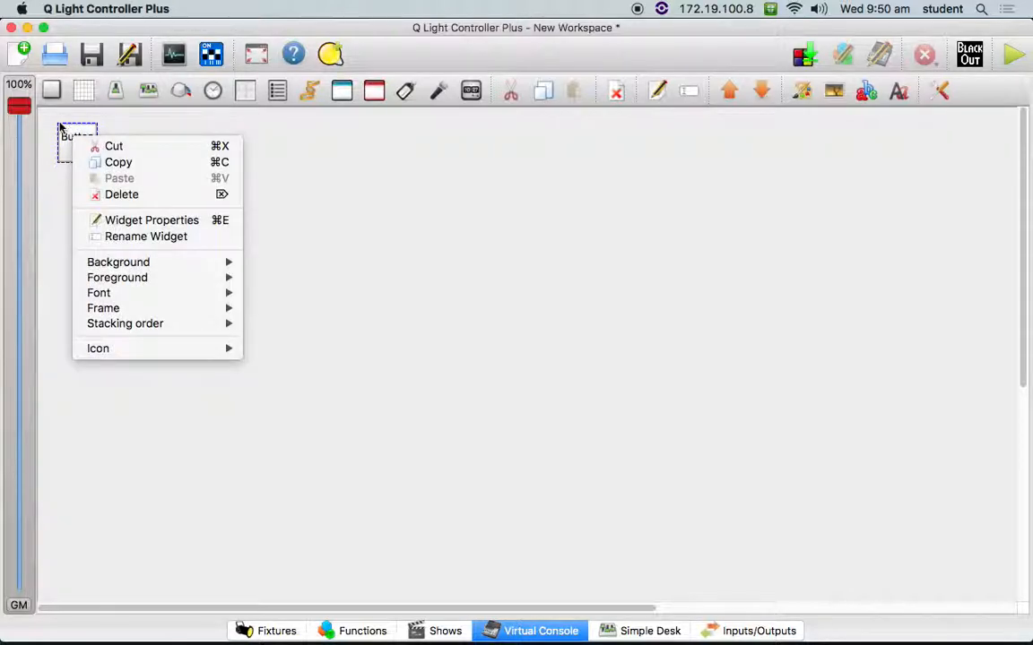
{"action": "left_click", "coordinate": [59, 127]}
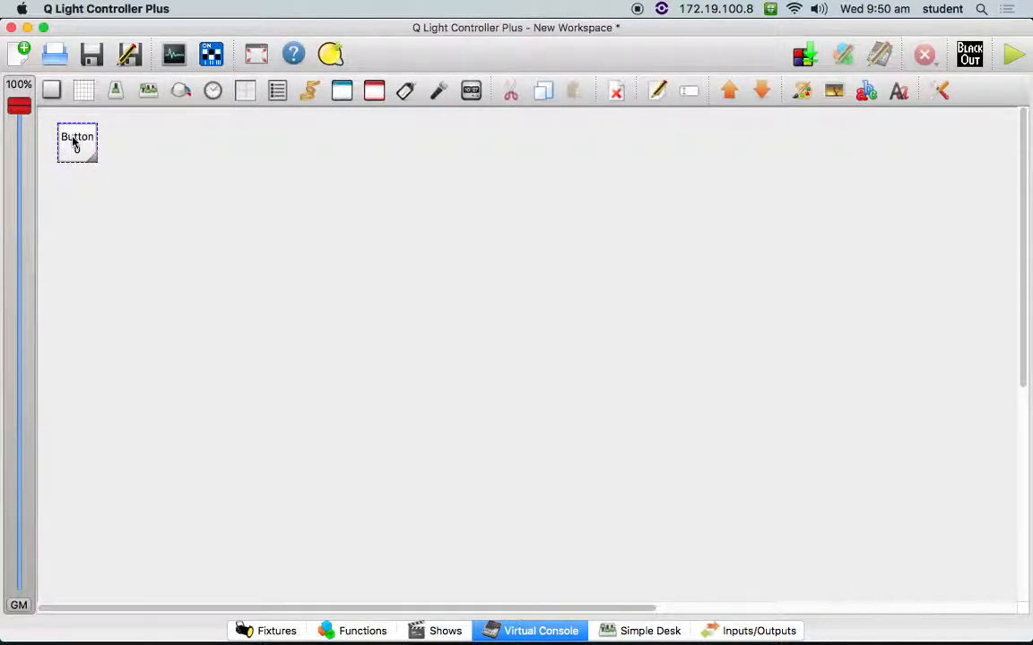
- Label the new Virtual Console button White and assign the White scene as its function
{"action": "right_click", "coordinate": [73, 141]}
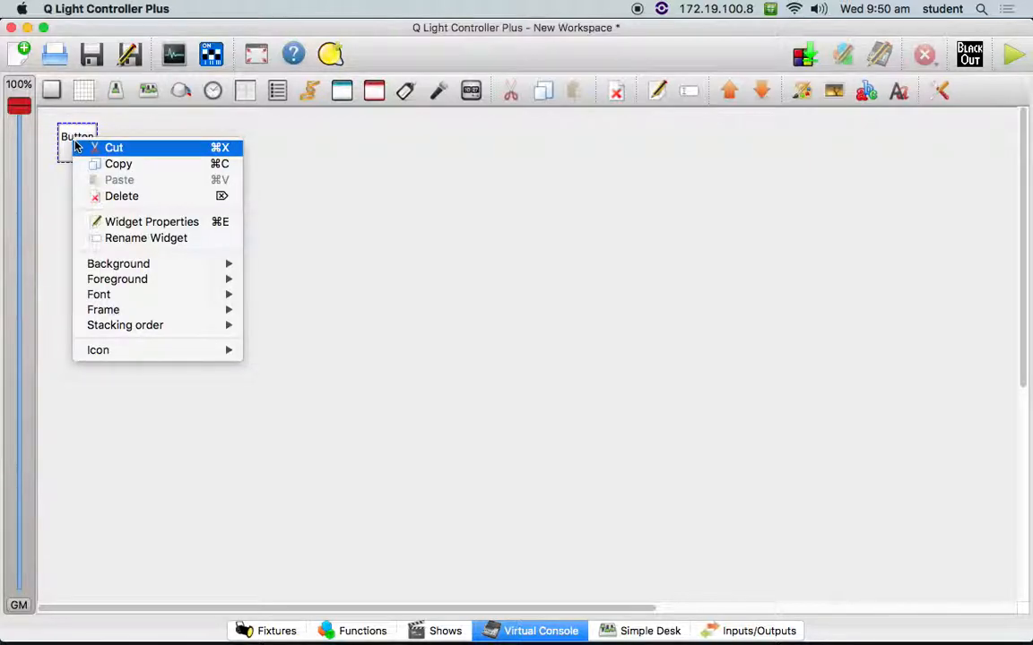
{"action": "left_click", "coordinate": [101, 221]}
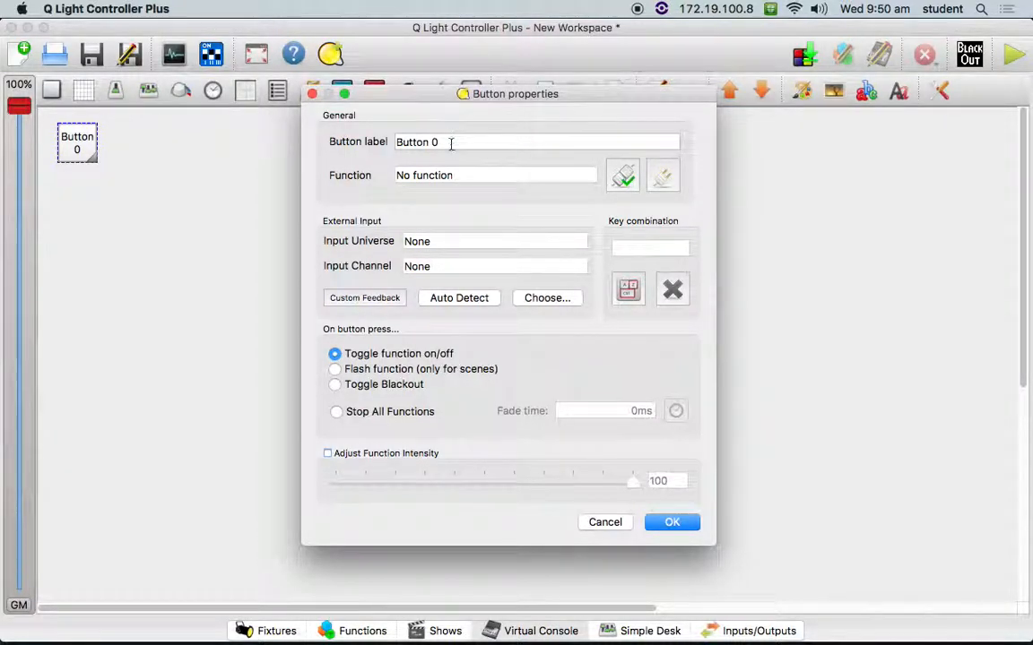
{"action": "left_click_drag", "start_coordinate": [449, 143], "coordinate": [254, 100]}
{"action": "type", "text": "White"}
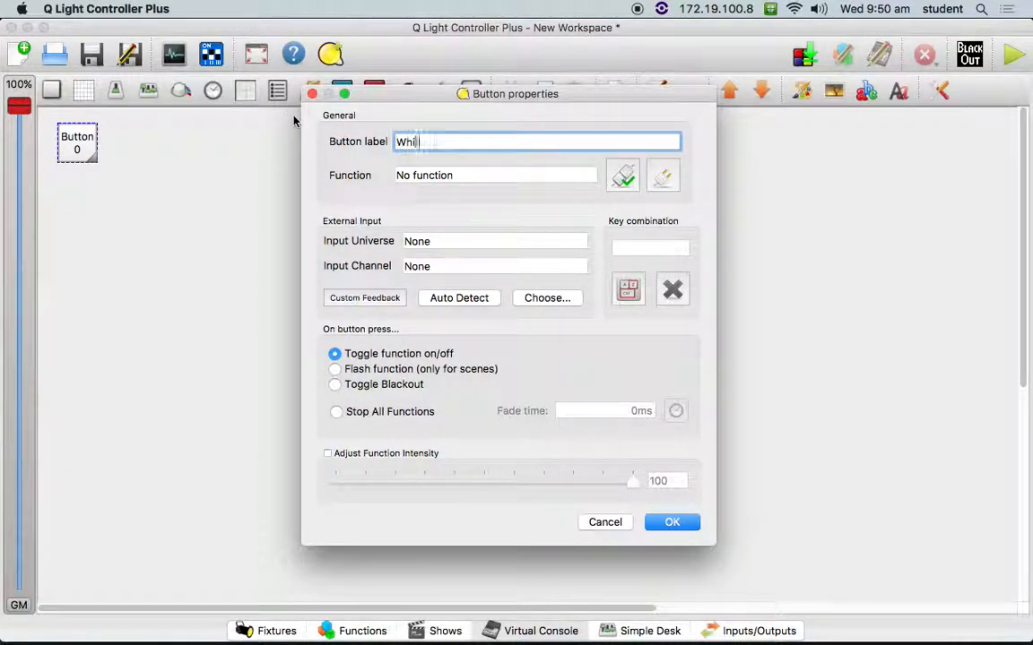
{"action": "left_click", "coordinate": [620, 175]}
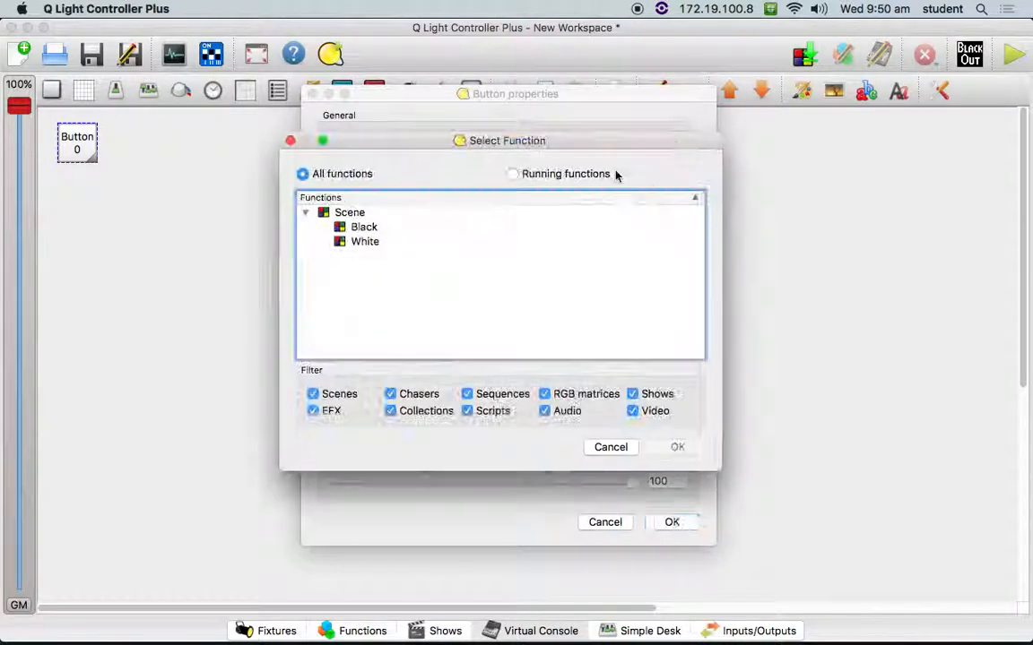
{"action": "left_click", "coordinate": [368, 241]}
{"action": "left_click", "coordinate": [661, 447]}
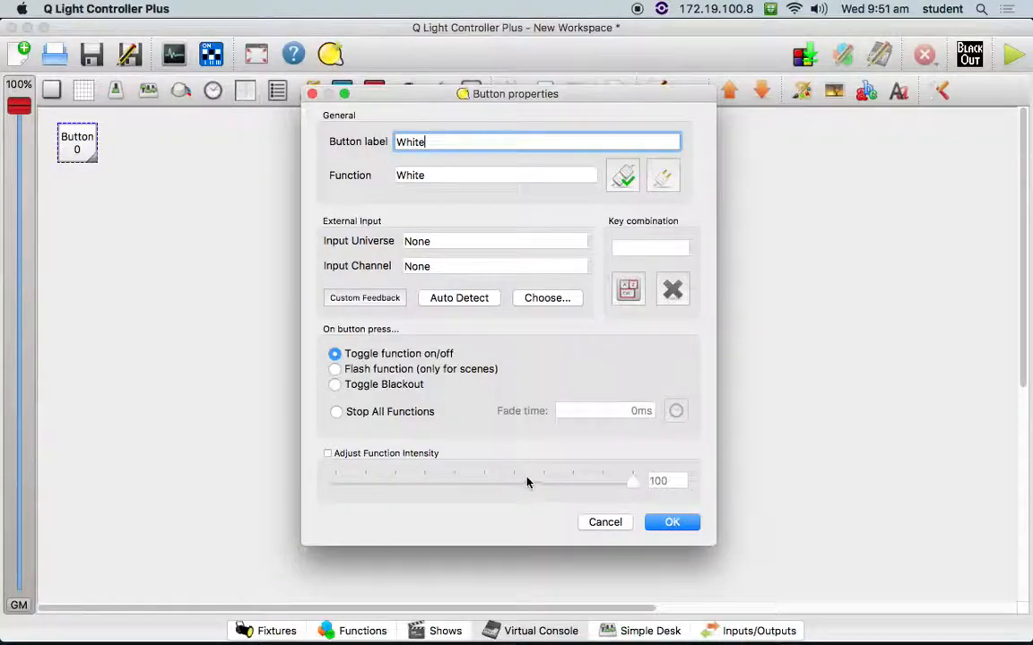
- Switch to Max and create a makenote object in the empty patch
{"action": "key", "text": "super+Tab"}
{"action": "key", "text": "super+Tab"}
{"action": "key", "text": "super+Tab"}
{"action": "key", "text": "super+Tab"}
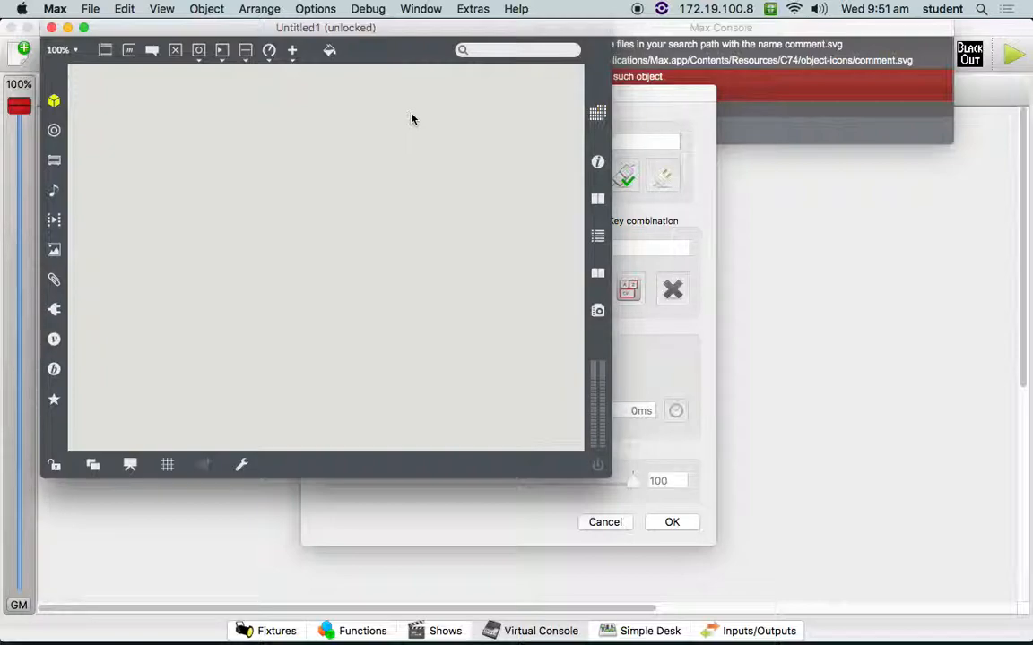
{"action": "right_click", "coordinate": [287, 179]}
{"action": "key", "text": "Up"}
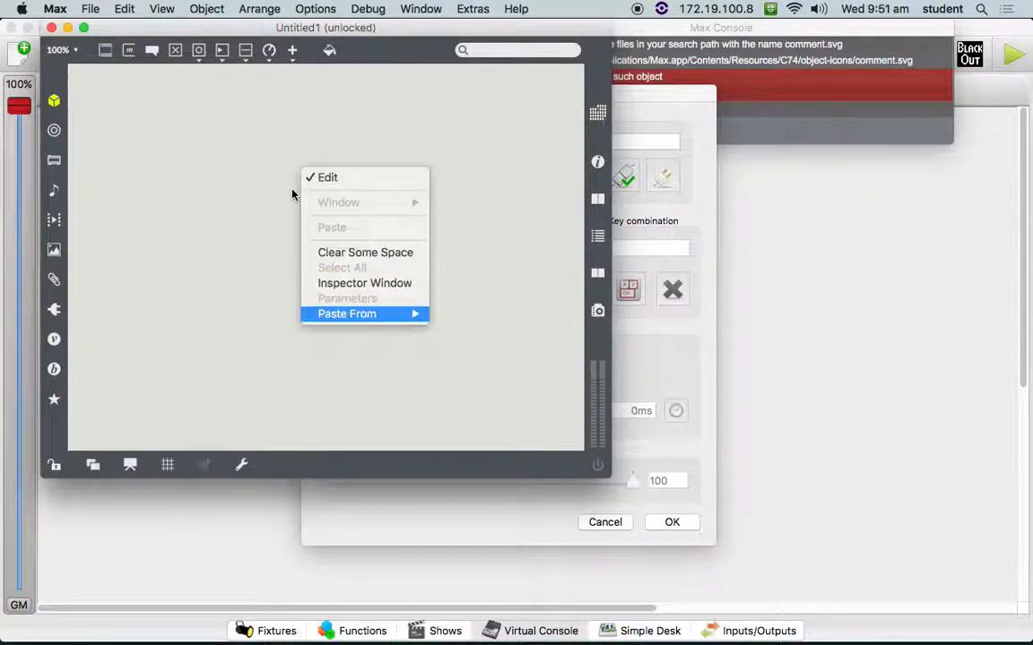
{"action": "key", "text": "Escape"}
{"action": "type", "text": "n"}
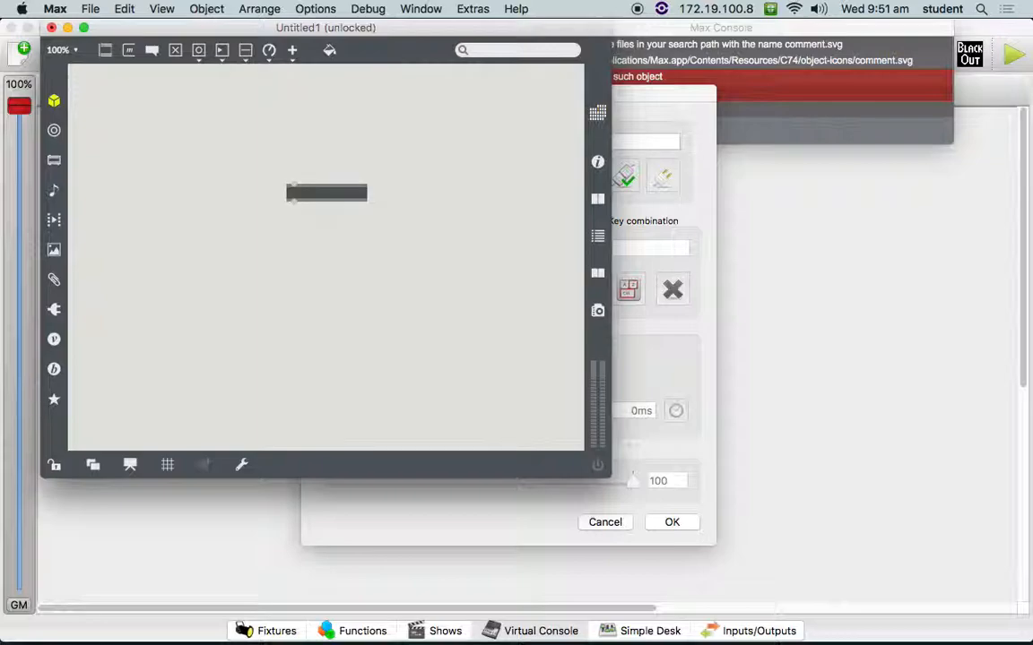
{"action": "type", "text": "makenote"}
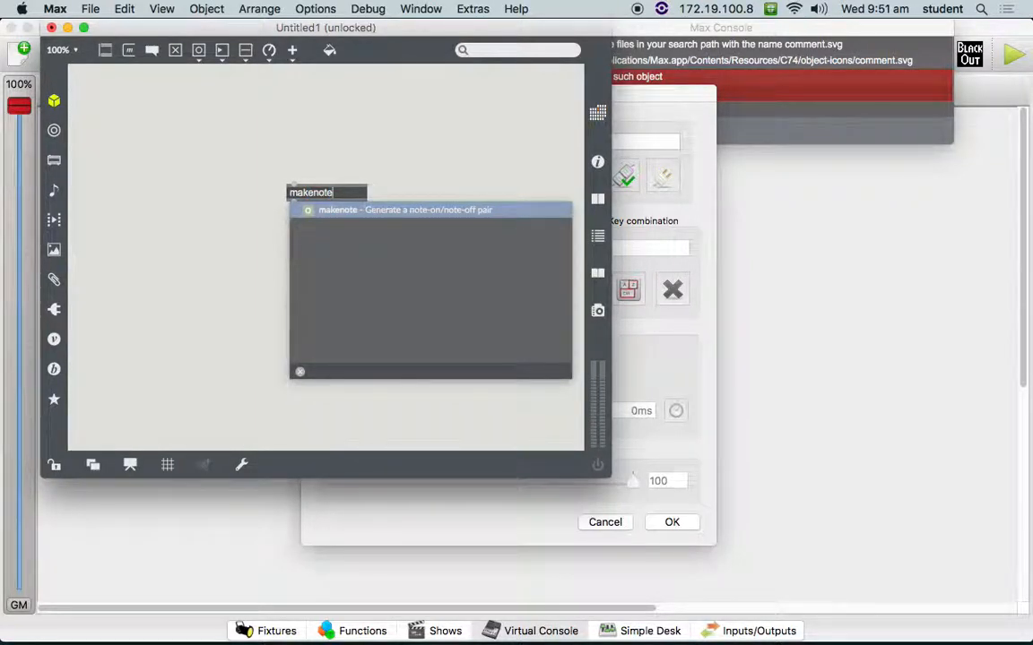
{"action": "key", "text": "Return"}
- Open the makenote help patch, unlock it, copy the example objects below its description, and close it
{"action": "right_click", "coordinate": [319, 191]}
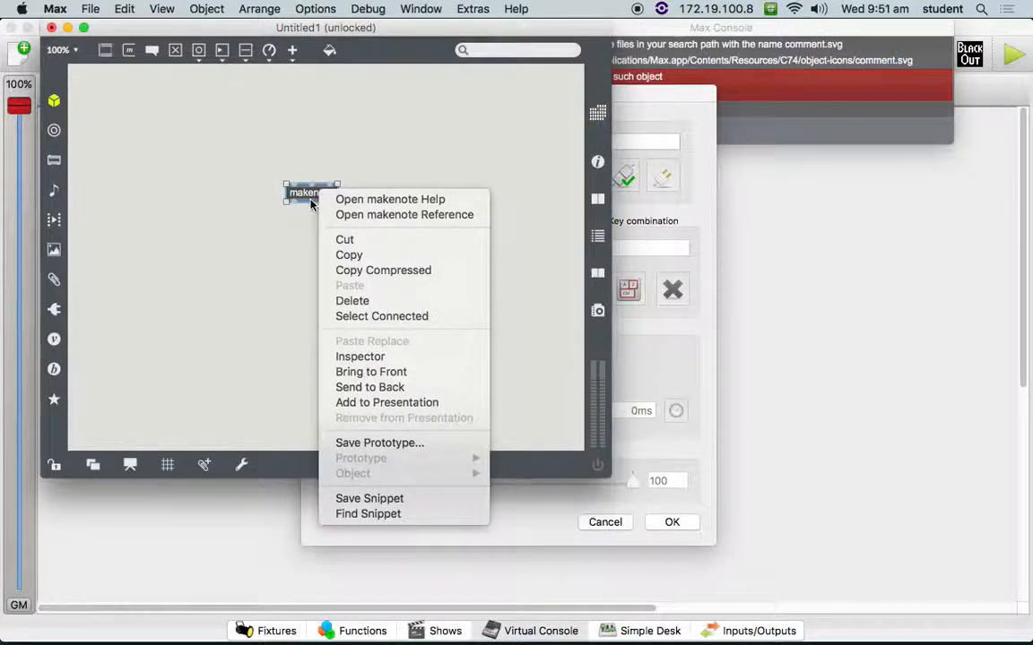
{"action": "key", "text": "Escape"}
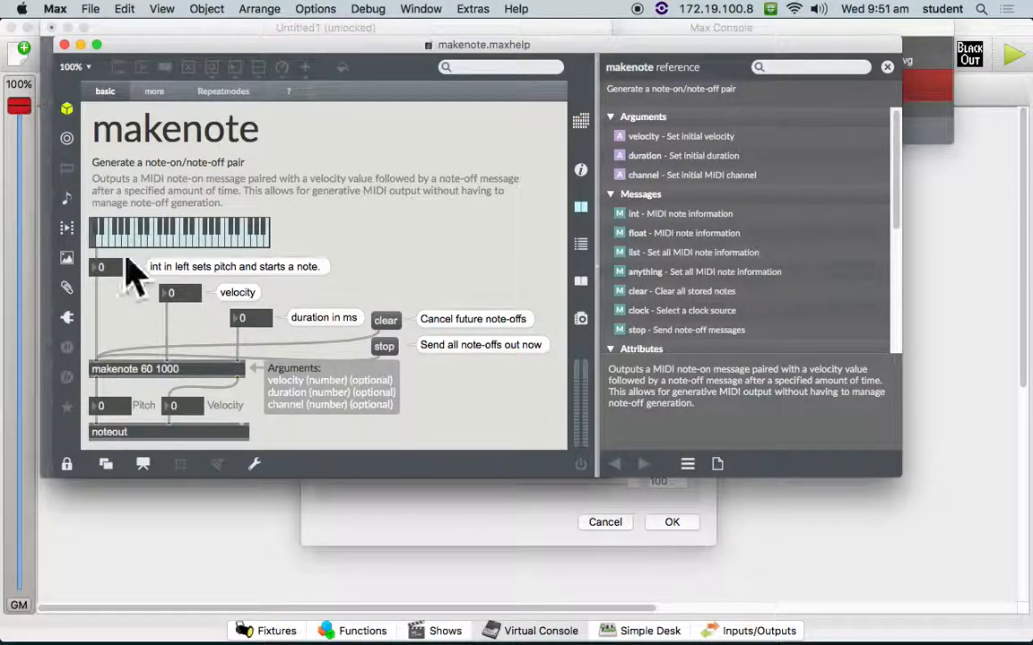
{"action": "key", "text": "super+e"}
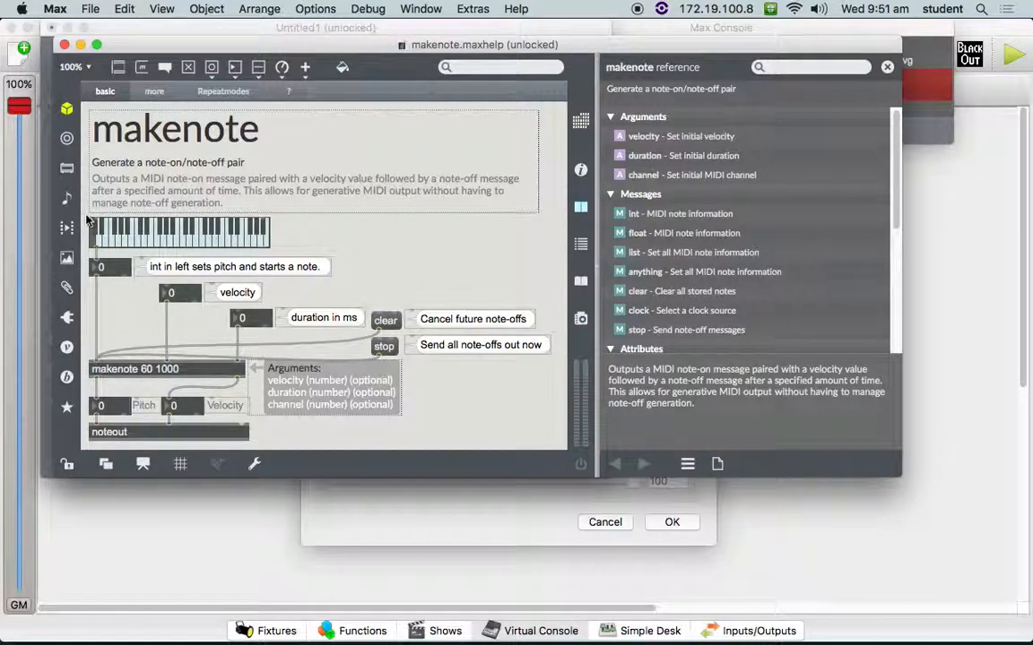
{"action": "left_click_drag", "start_coordinate": [85, 212], "coordinate": [301, 307]}
{"action": "left_click_drag", "start_coordinate": [296, 363], "coordinate": [431, 441]}
{"action": "key", "text": "super+c"}
{"action": "key", "text": "super+w"}
- Replace the lone makenote object with the copied example and move it into place in the patch
{"action": "left_click_drag", "start_coordinate": [392, 258], "coordinate": [276, 153]}
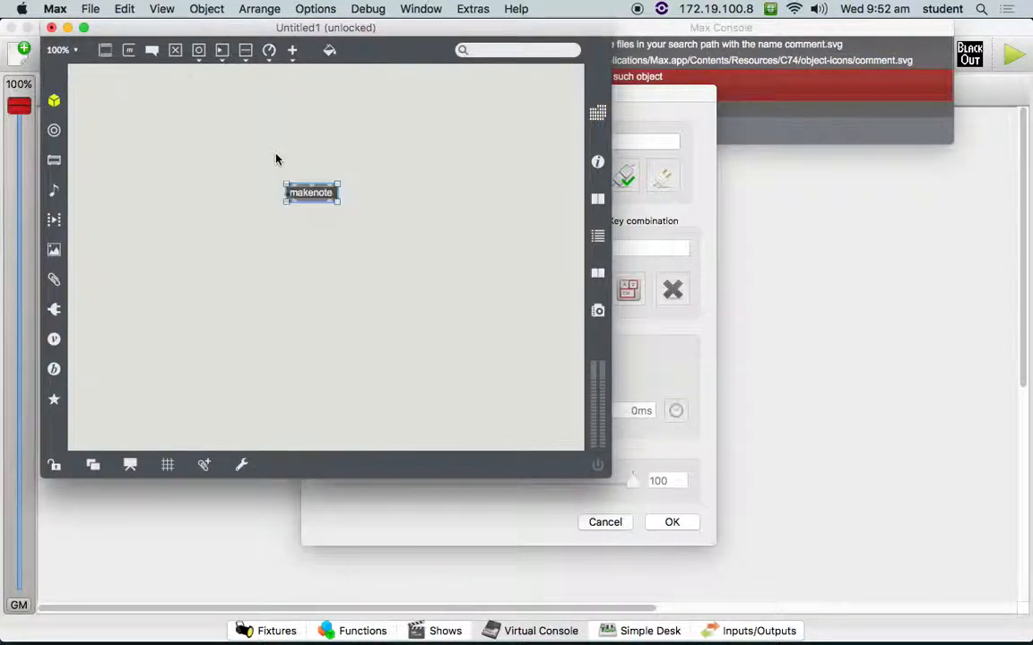
{"action": "key", "text": "BackSpace"}
{"action": "key", "text": "super+v"}
{"action": "left_click_drag", "start_coordinate": [223, 203], "coordinate": [249, 157]}
{"action": "left_click", "coordinate": [359, 149]}
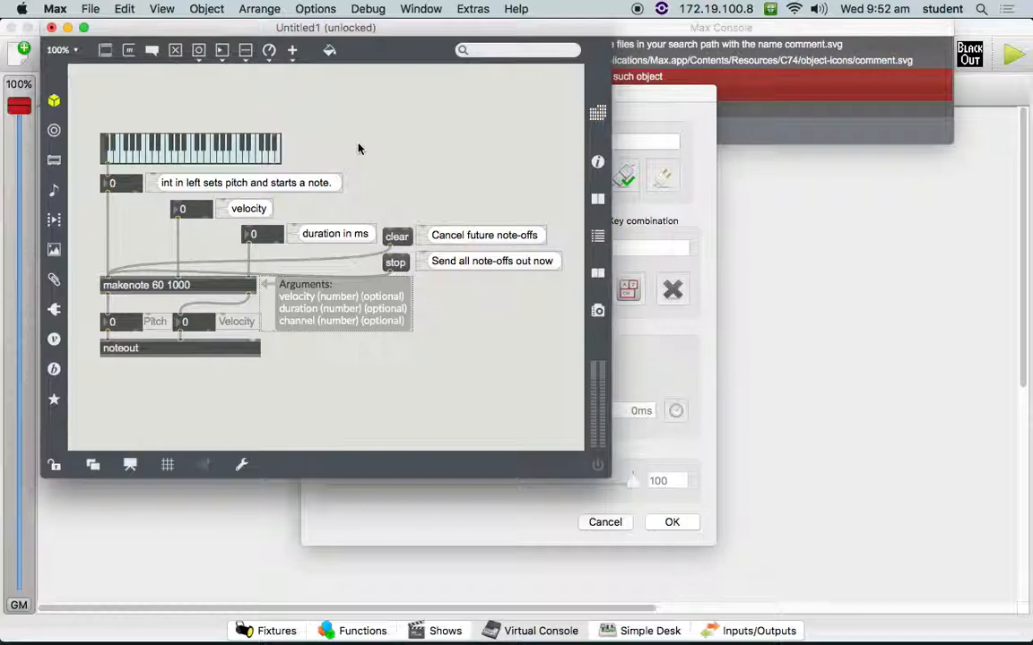
- Lock the patch and set the noteout object's MIDI device to "to Max 1"
{"action": "key", "text": "super+e"}
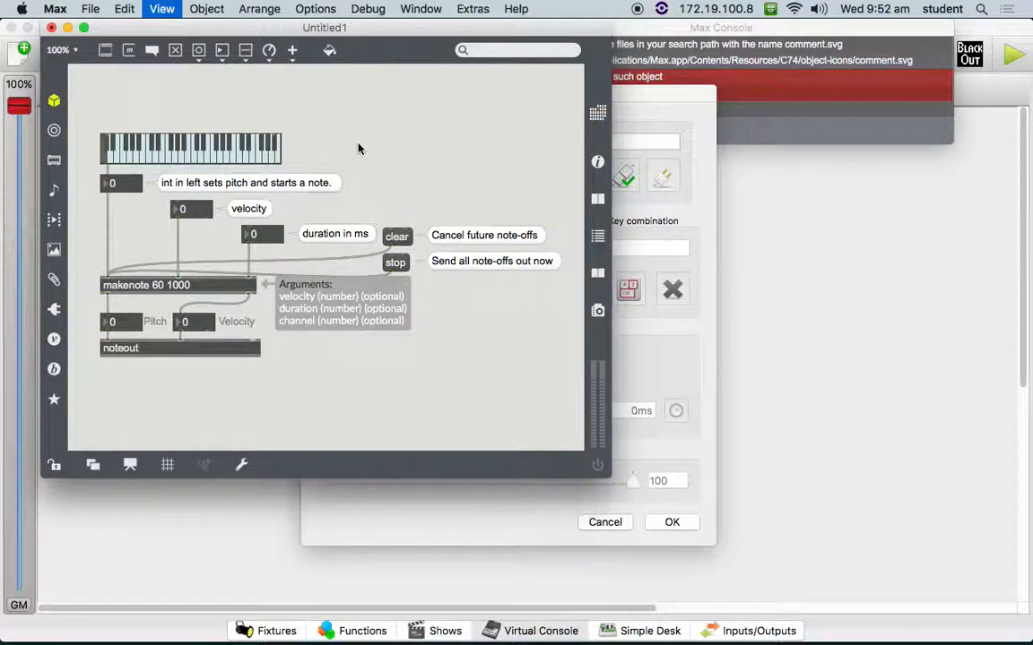
{"action": "key", "text": "super+e"}
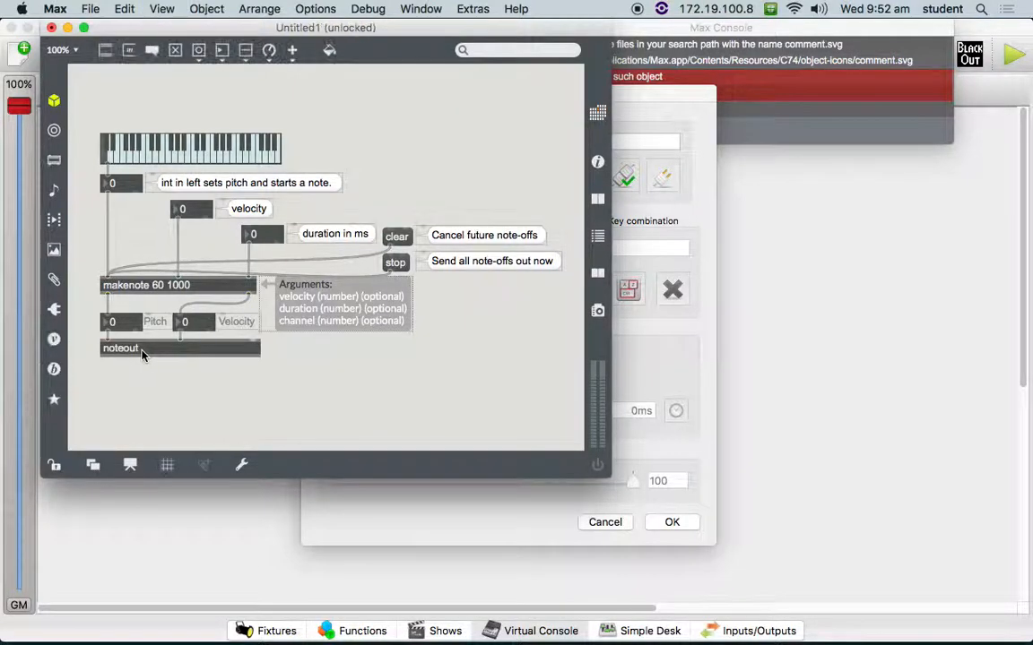
{"action": "right_click", "coordinate": [144, 353]}
{"action": "left_click", "coordinate": [129, 357]}
{"action": "key", "text": "super+e"}
{"action": "left_click", "coordinate": [151, 351]}
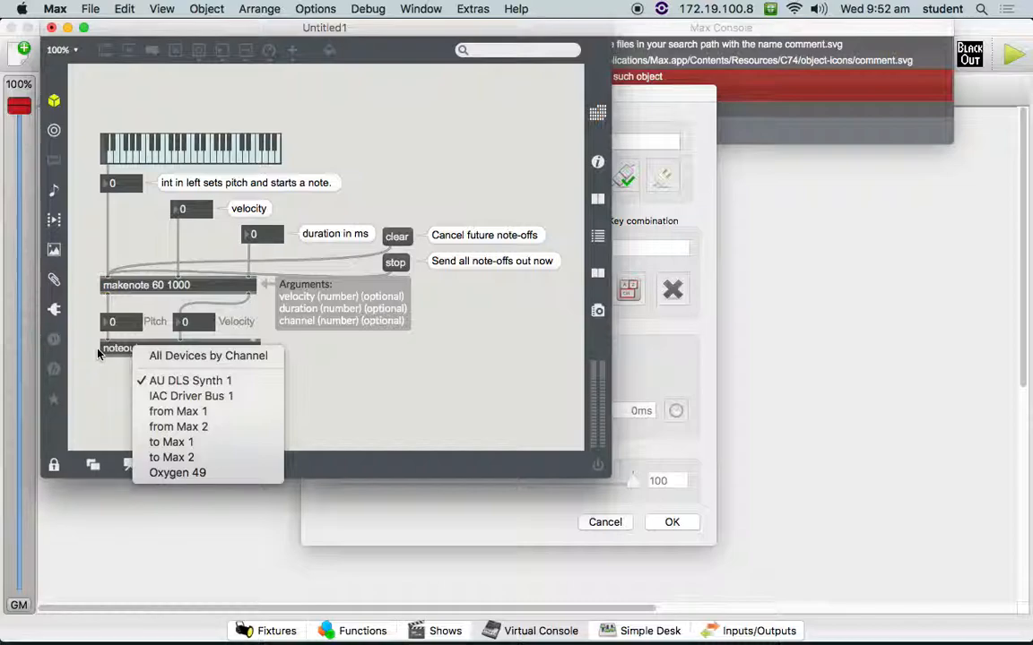
{"action": "left_click", "coordinate": [199, 443]}
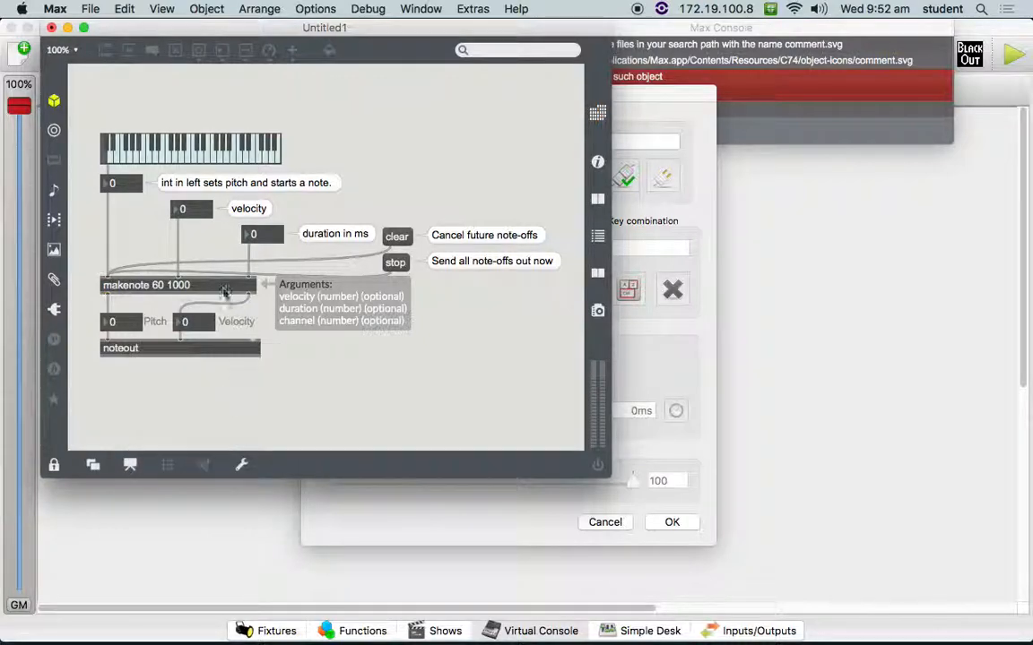
- Unlock the patch, add a bang button above the keyboard, and connect it to the keyboard's inlet
{"action": "key", "text": "super+e"}
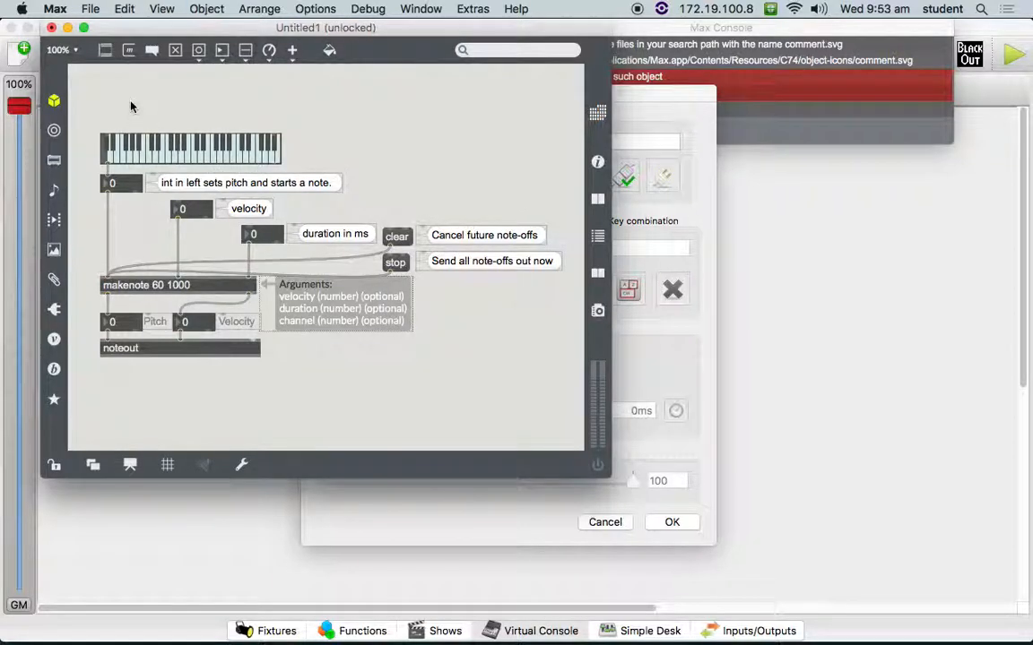
{"action": "right_click", "coordinate": [104, 97]}
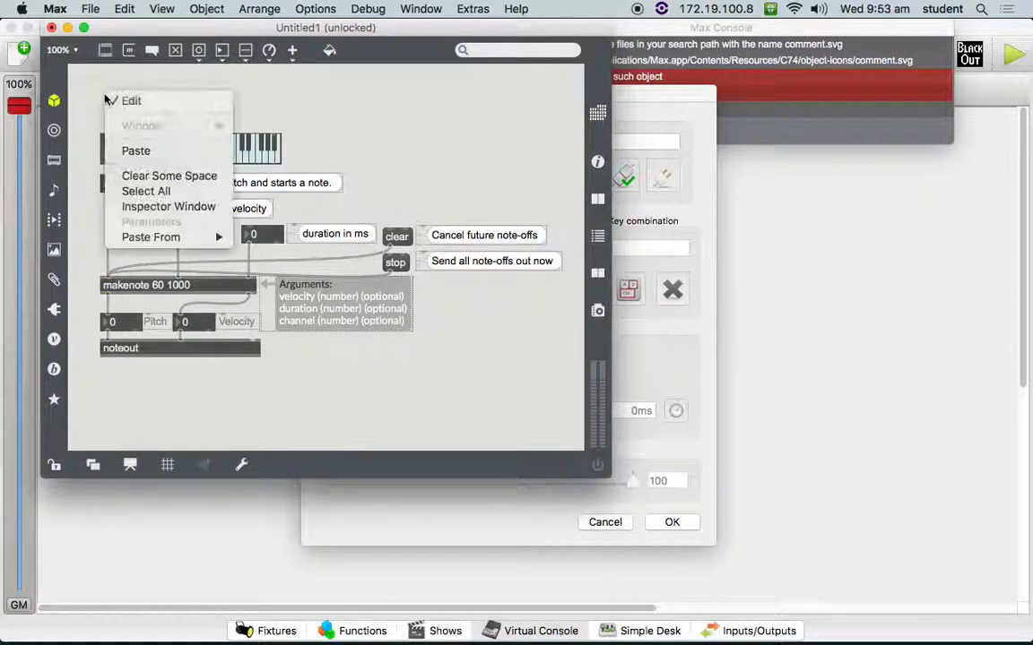
{"action": "left_click", "coordinate": [119, 81]}
{"action": "key", "text": "b"}
{"action": "left_click_drag", "start_coordinate": [119, 92], "coordinate": [106, 135]}
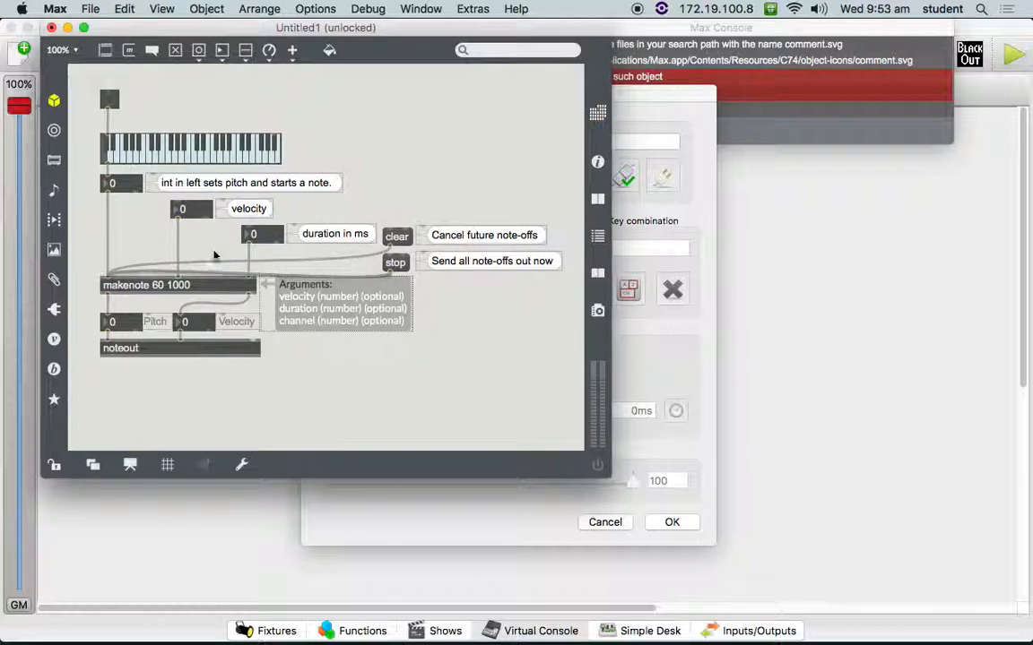
- Lock the patch and set the noteout object's MIDI device to "from Max 1"
{"action": "double_click", "coordinate": [202, 351]}
{"action": "key", "text": "super+e"}
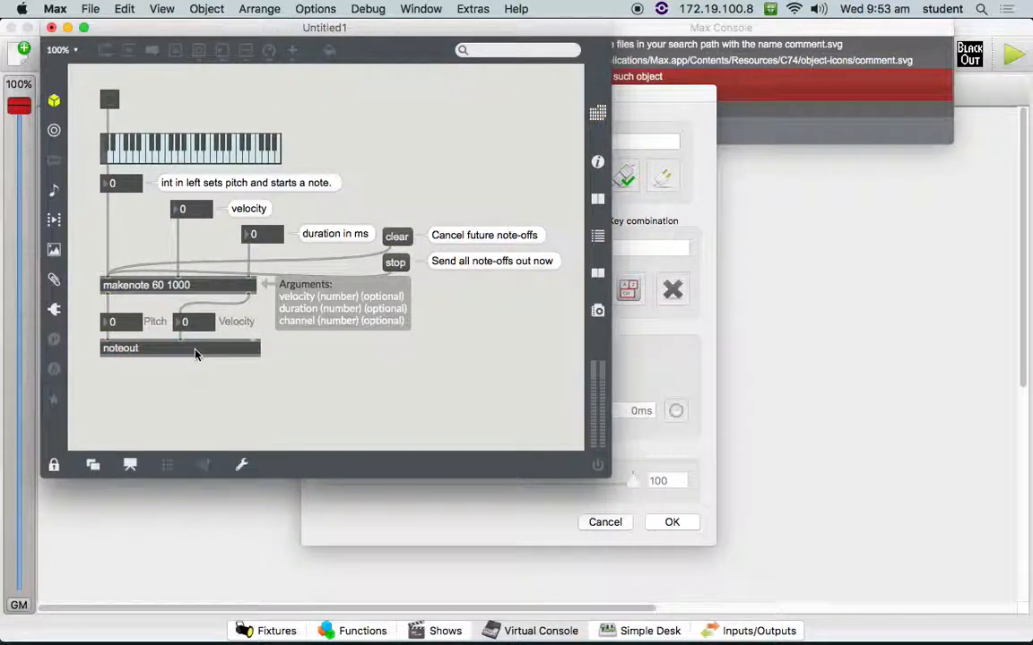
{"action": "left_click", "coordinate": [197, 353]}
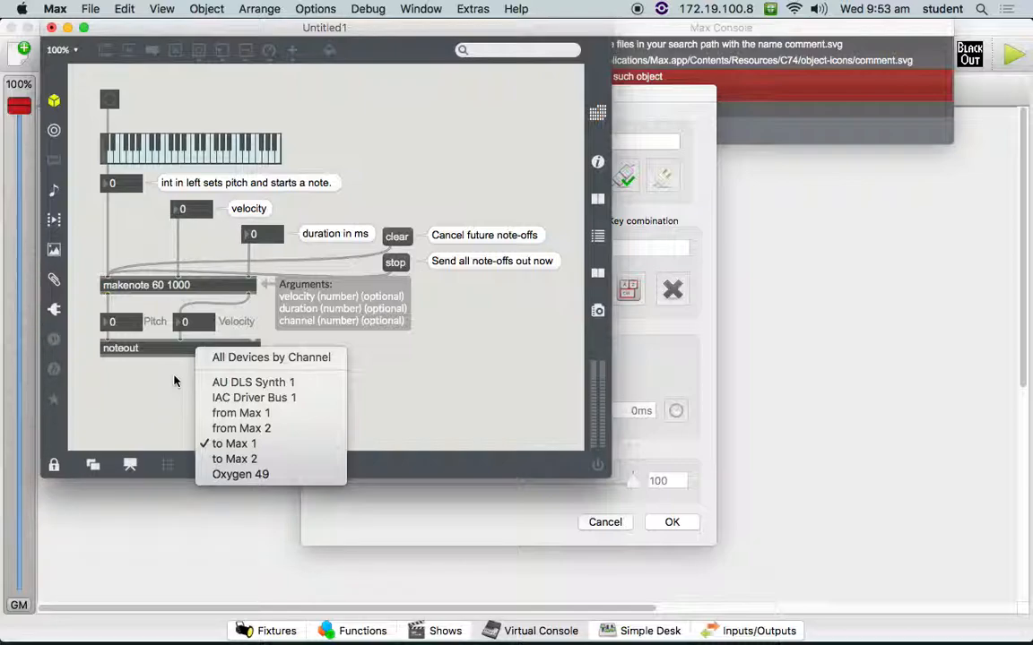
{"action": "left_click", "coordinate": [228, 415]}
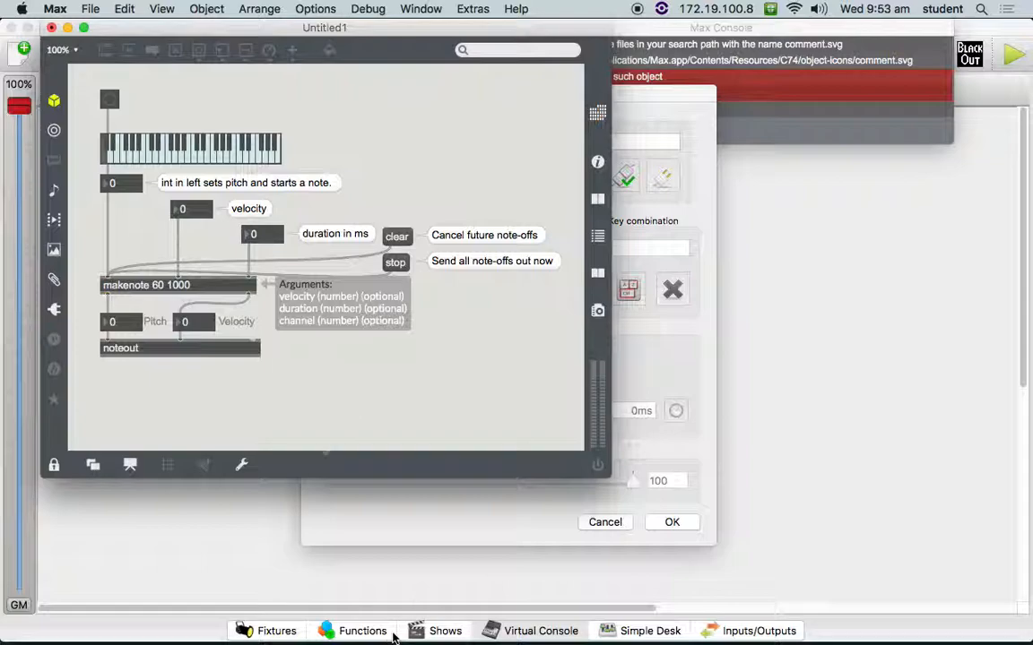
{"action": "double_click", "coordinate": [187, 351]}
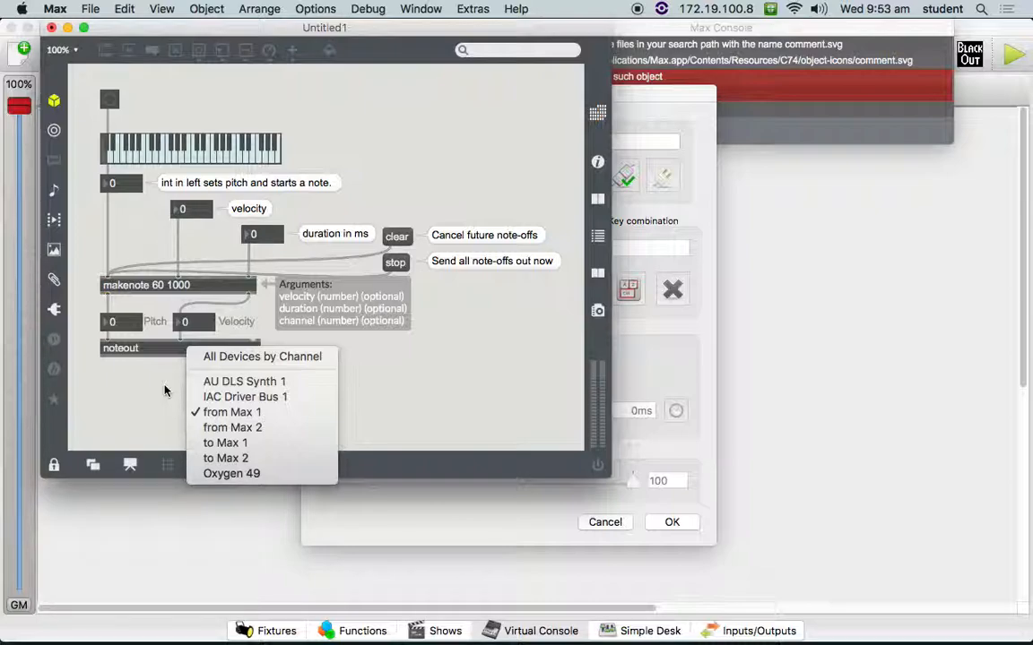
{"action": "left_click", "coordinate": [164, 394]}
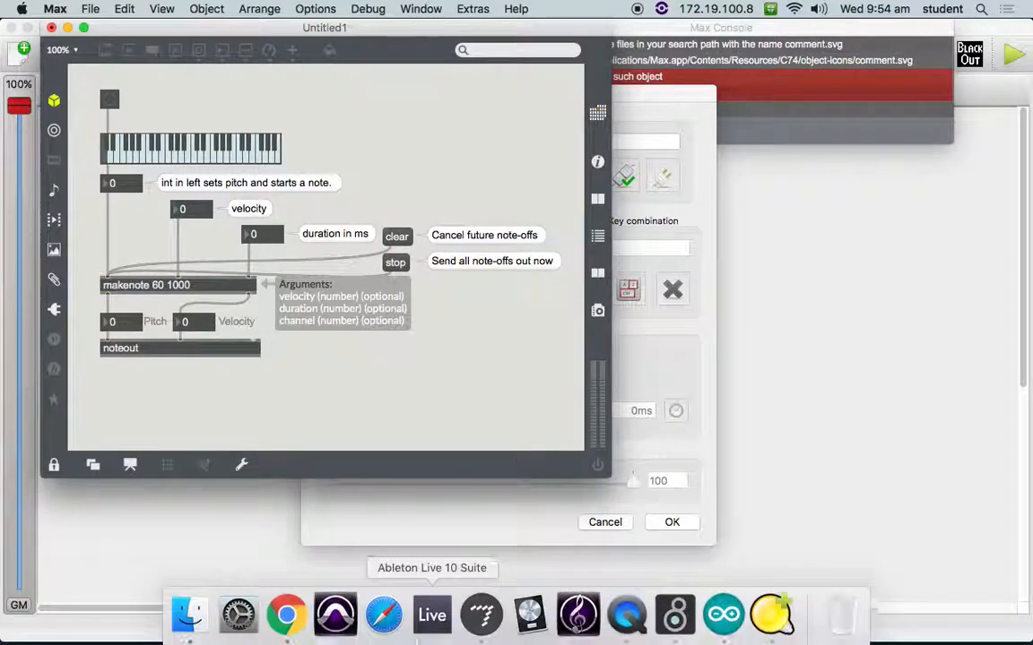
- Launch Ableton Live 10 Suite and unlock the Max patch while it loads
{"action": "left_click", "coordinate": [433, 619]}
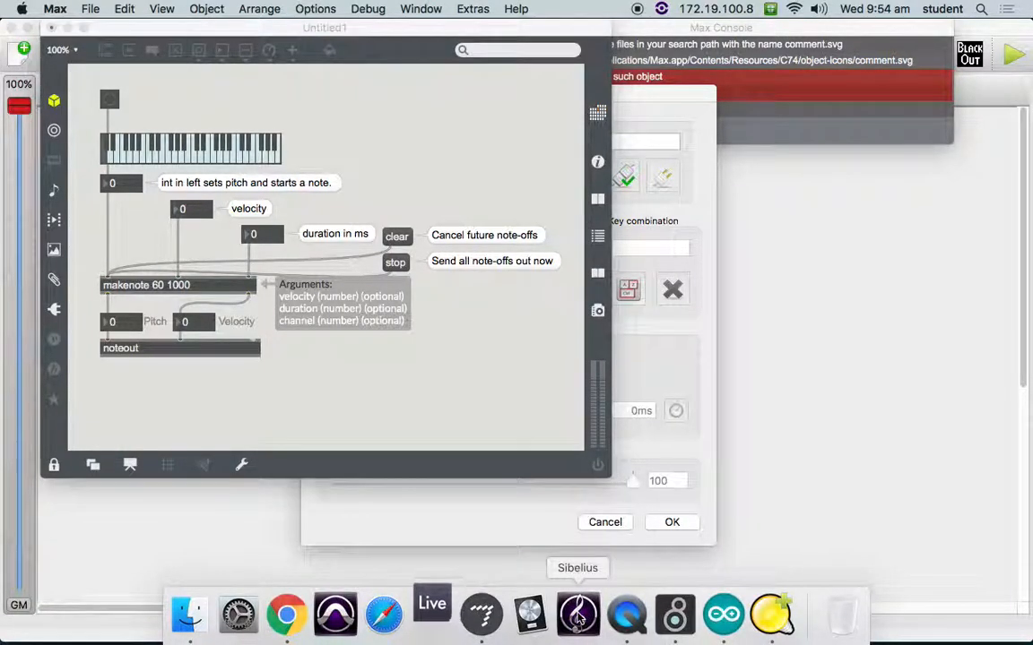
{"action": "left_click", "coordinate": [185, 349]}
{"action": "left_click", "coordinate": [184, 350]}
{"action": "left_click", "coordinate": [161, 351]}
{"action": "key", "text": "super+e"}
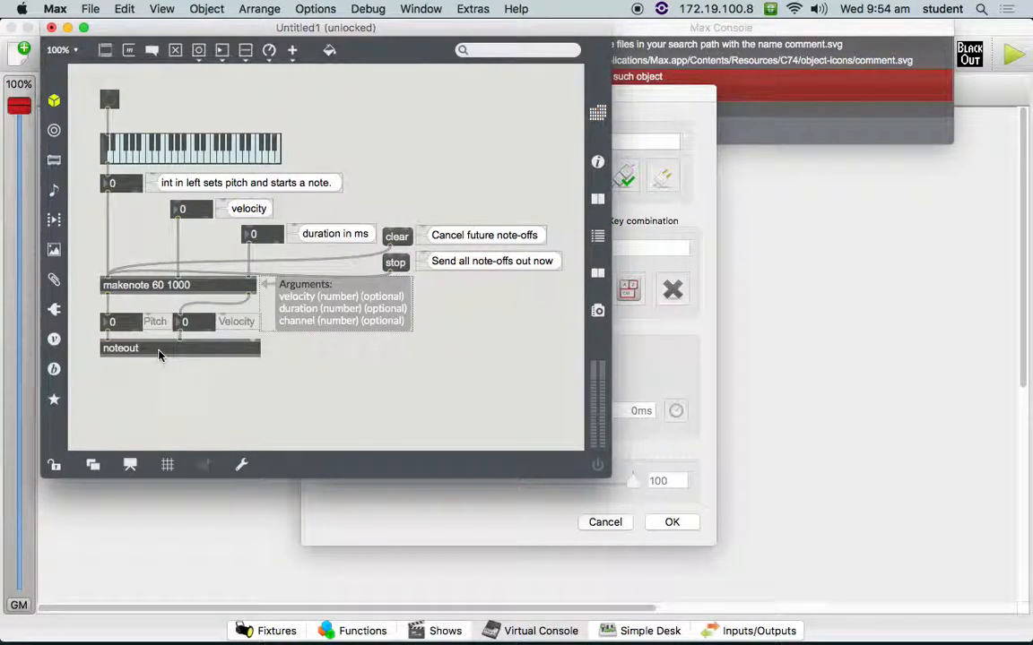
- Consult the noteout help patch on selecting MIDI ports, then close it and lock the working patch
{"action": "right_click", "coordinate": [157, 354]}
{"action": "left_click", "coordinate": [215, 307]}
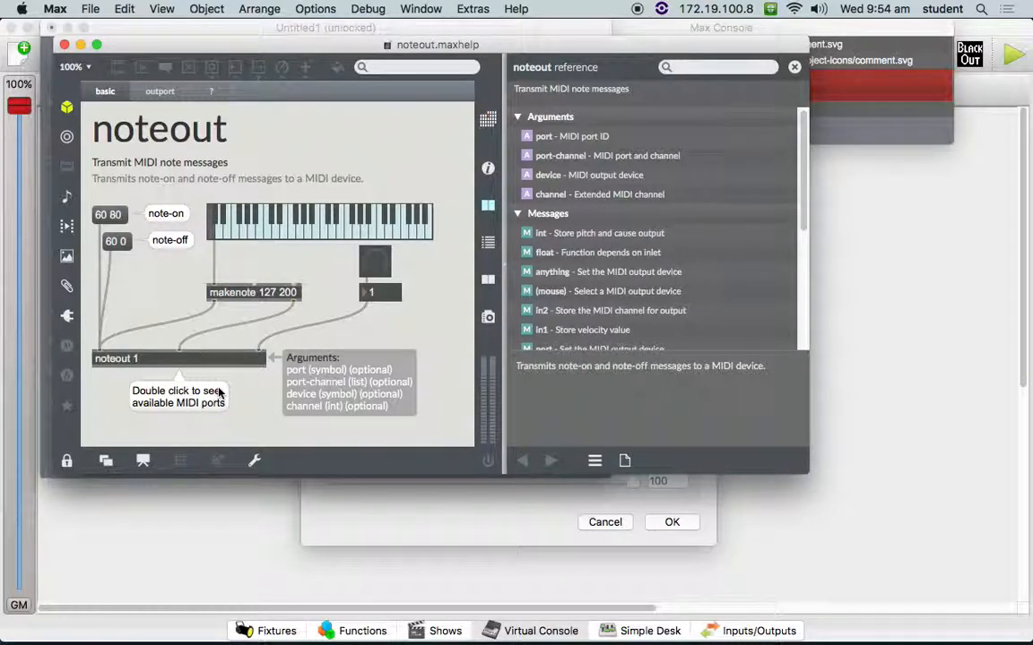
{"action": "key", "text": "super+w"}
{"action": "left_click", "coordinate": [280, 393]}
{"action": "key", "text": "super+e"}
- Switch to Ableton Live and set the 1 MIDI track's MIDI From input to "from Max 1"
{"action": "key", "text": "super+Tab"}
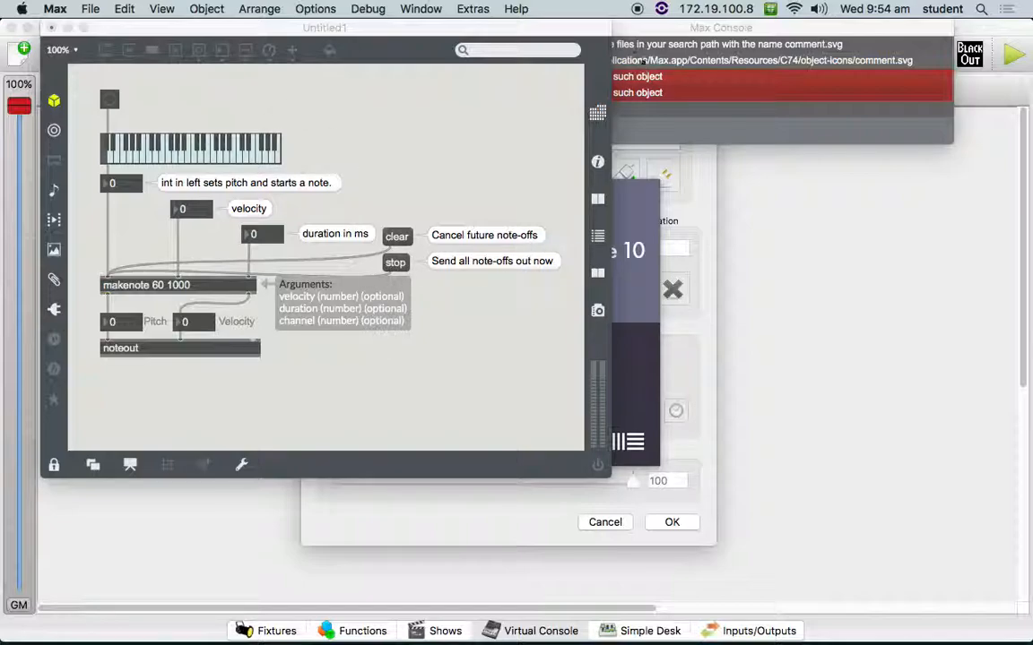
{"action": "left_click", "coordinate": [642, 68]}
{"action": "left_click", "coordinate": [455, 27]}
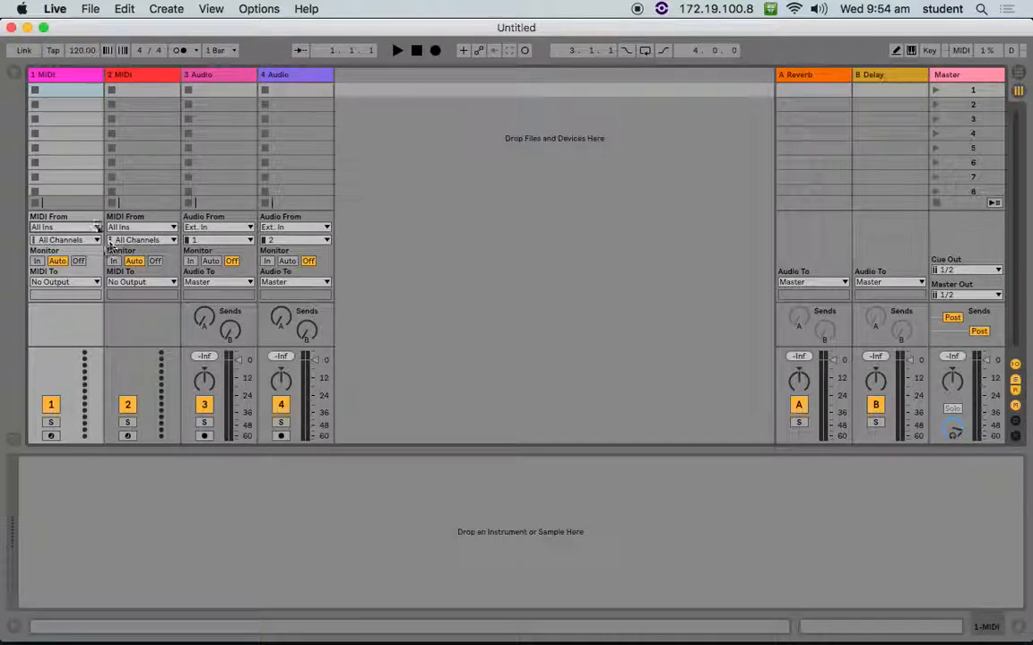
{"action": "left_click", "coordinate": [73, 227]}
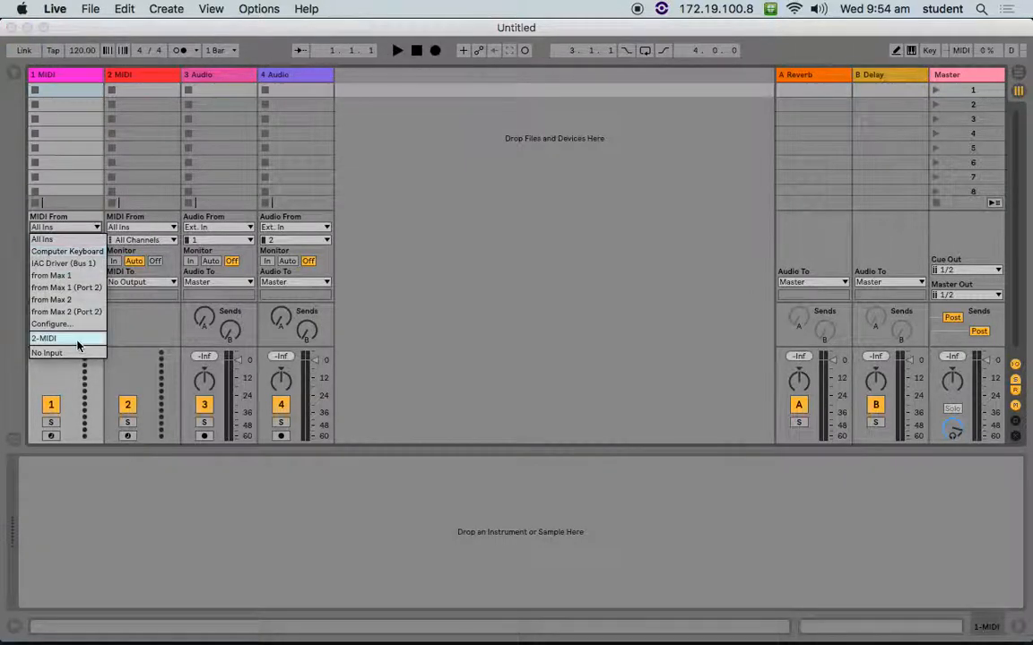
{"action": "left_click", "coordinate": [79, 278]}
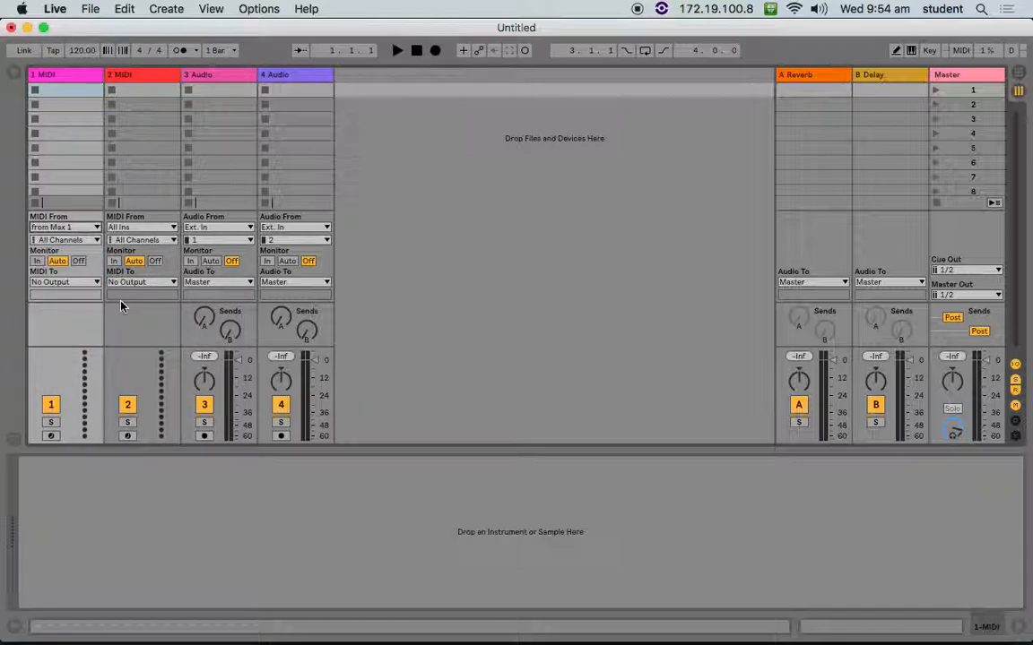
- Switch to Max and try sending test notes with the noteout object's MIDI device set to "to Max 1"
{"action": "key", "text": "super+Tab"}
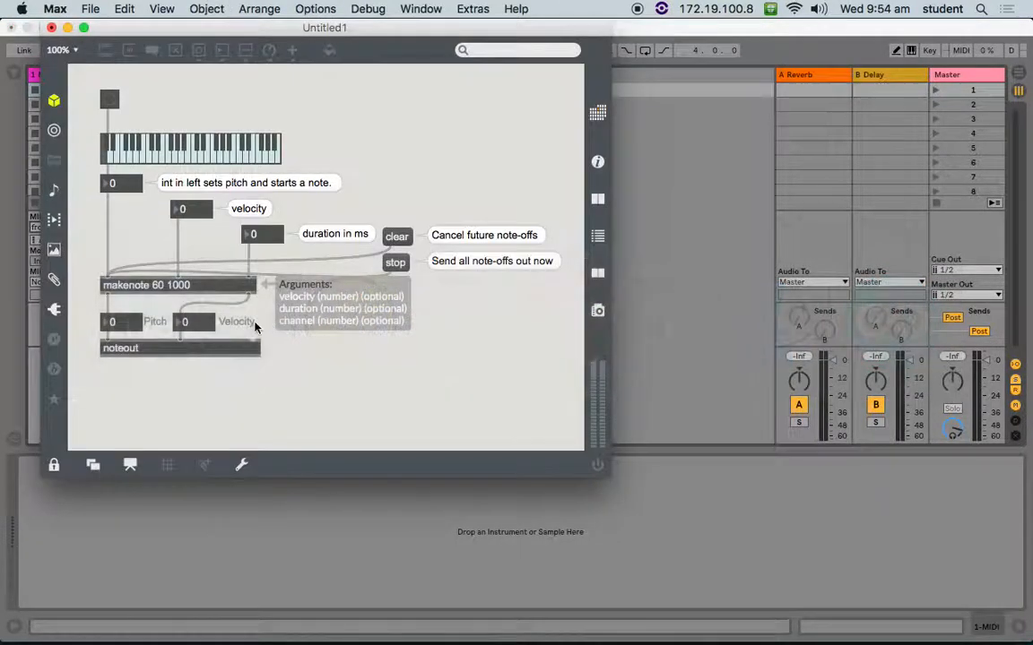
{"action": "left_click", "coordinate": [200, 350]}
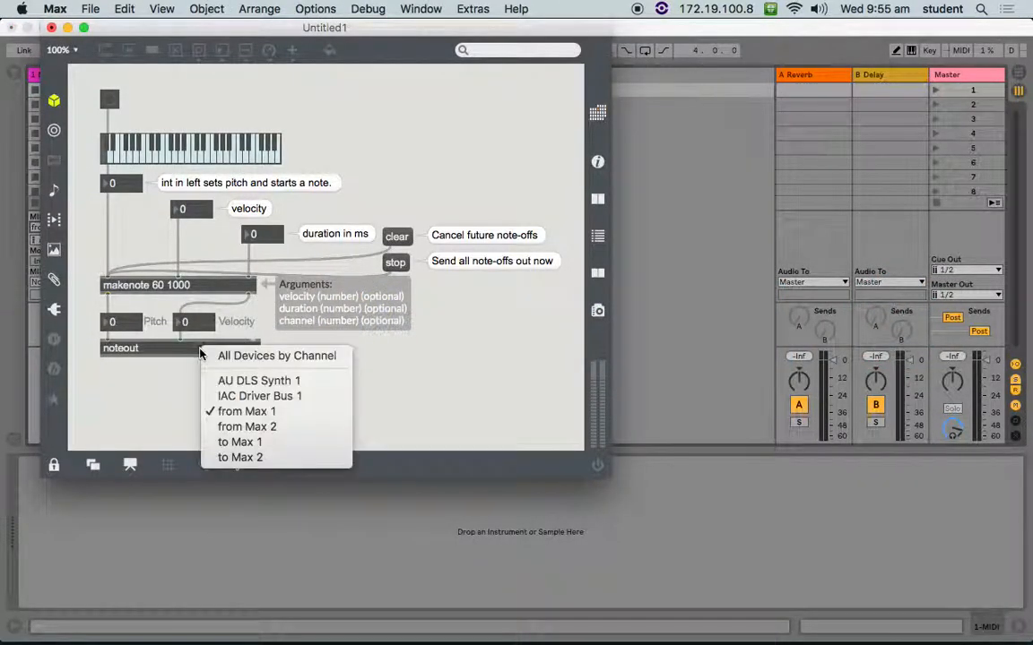
{"action": "left_click", "coordinate": [257, 442]}
{"action": "left_click_drag", "start_coordinate": [225, 46], "coordinate": [545, 45]}
{"action": "left_click", "coordinate": [432, 100]}
{"action": "left_click", "coordinate": [462, 149]}
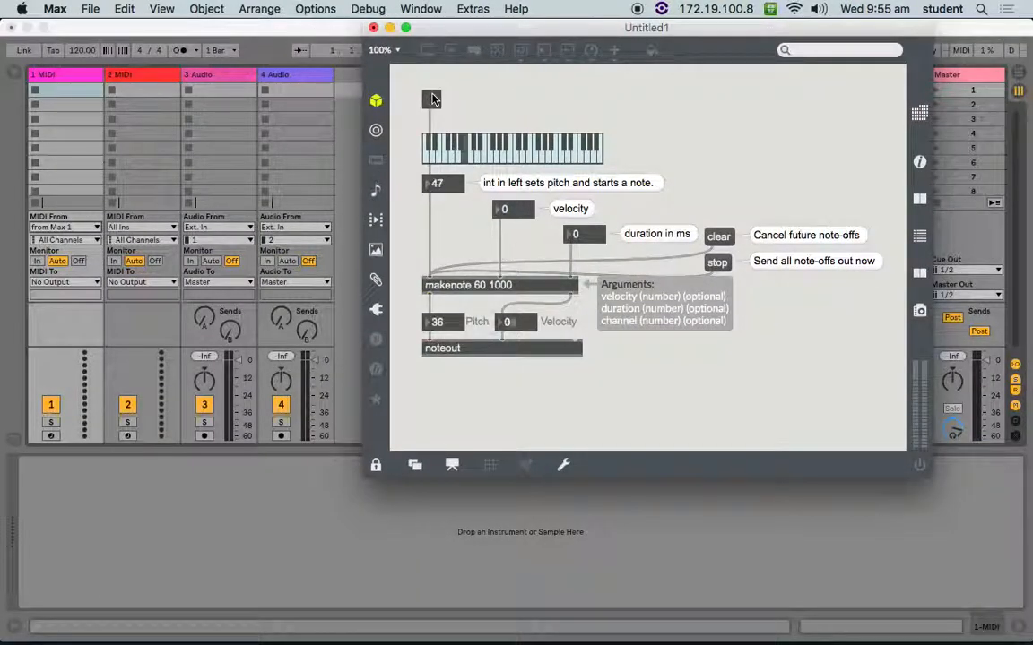
- Set the noteout object's MIDI device to "from Max 1" and play several test notes on the patch keyboard
{"action": "left_click", "coordinate": [468, 349]}
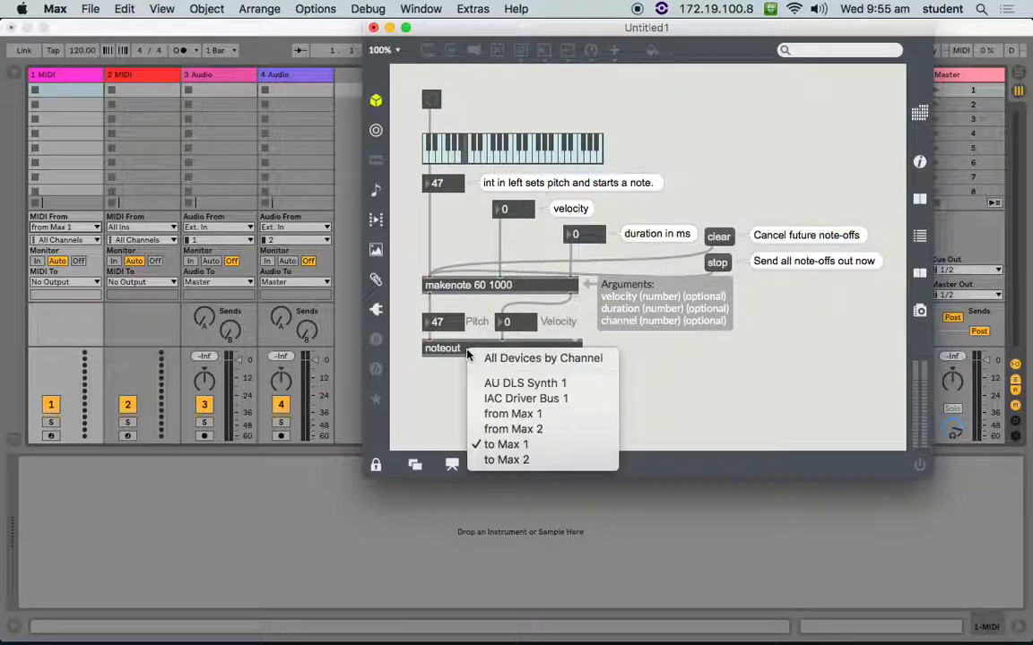
{"action": "left_click", "coordinate": [512, 413]}
{"action": "left_click", "coordinate": [459, 151]}
{"action": "left_click", "coordinate": [483, 152]}
{"action": "left_click", "coordinate": [503, 152]}
{"action": "left_click", "coordinate": [448, 147]}
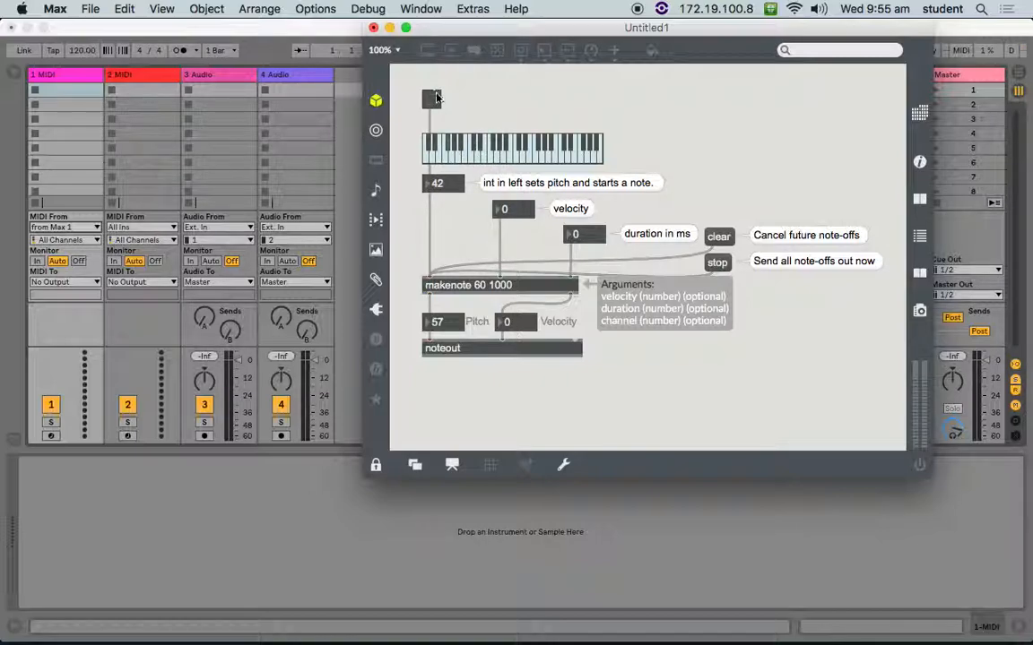
{"action": "left_click", "coordinate": [431, 99]}
{"action": "double_click", "coordinate": [489, 351]}
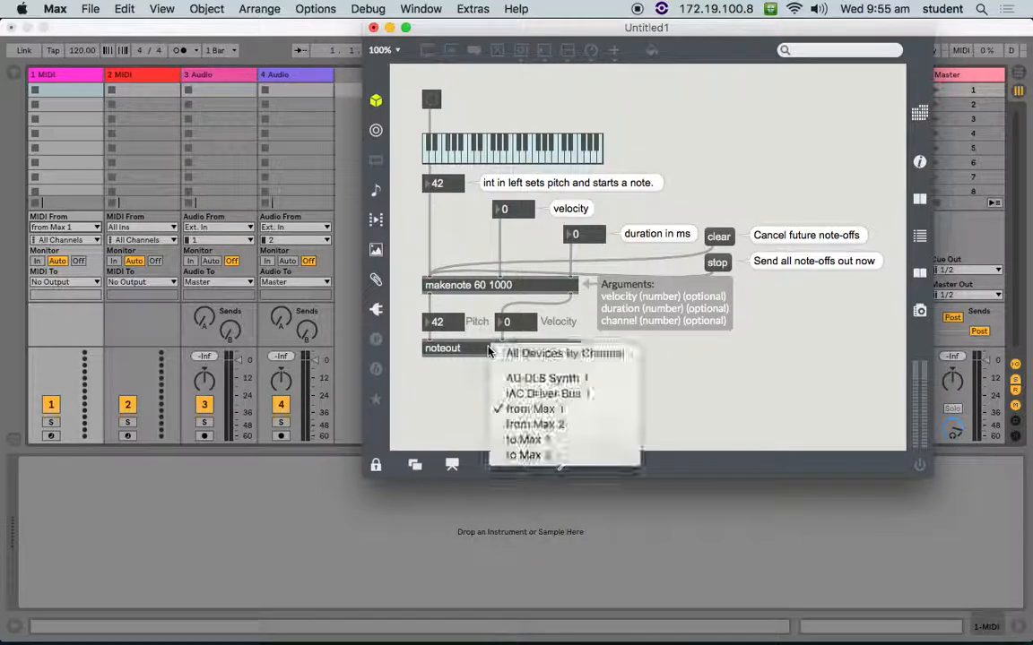
{"action": "left_click", "coordinate": [527, 410]}
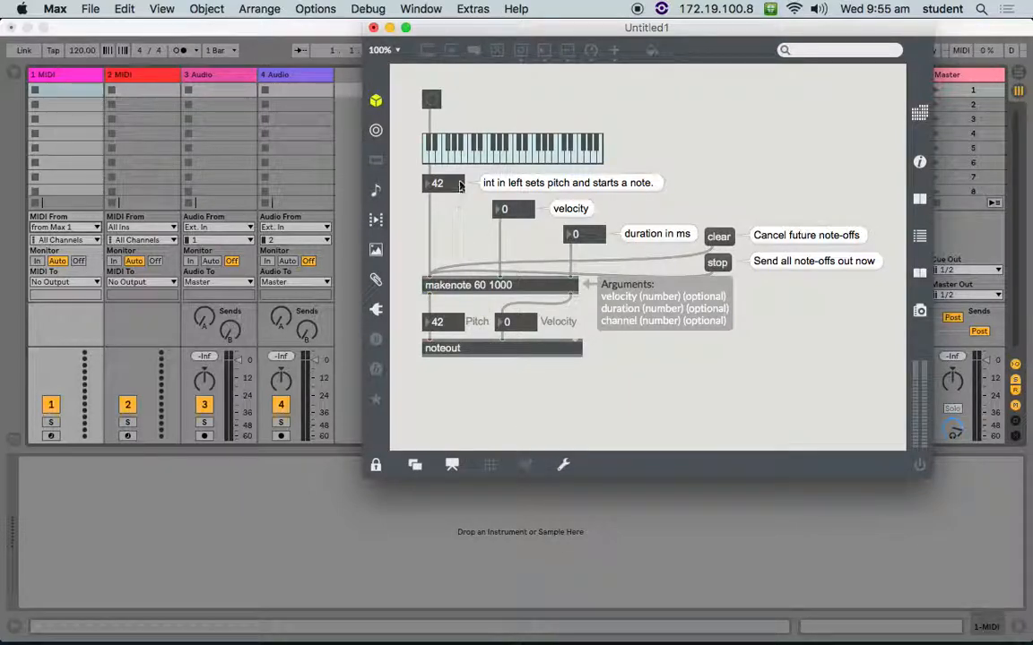
{"action": "left_click", "coordinate": [432, 101]}
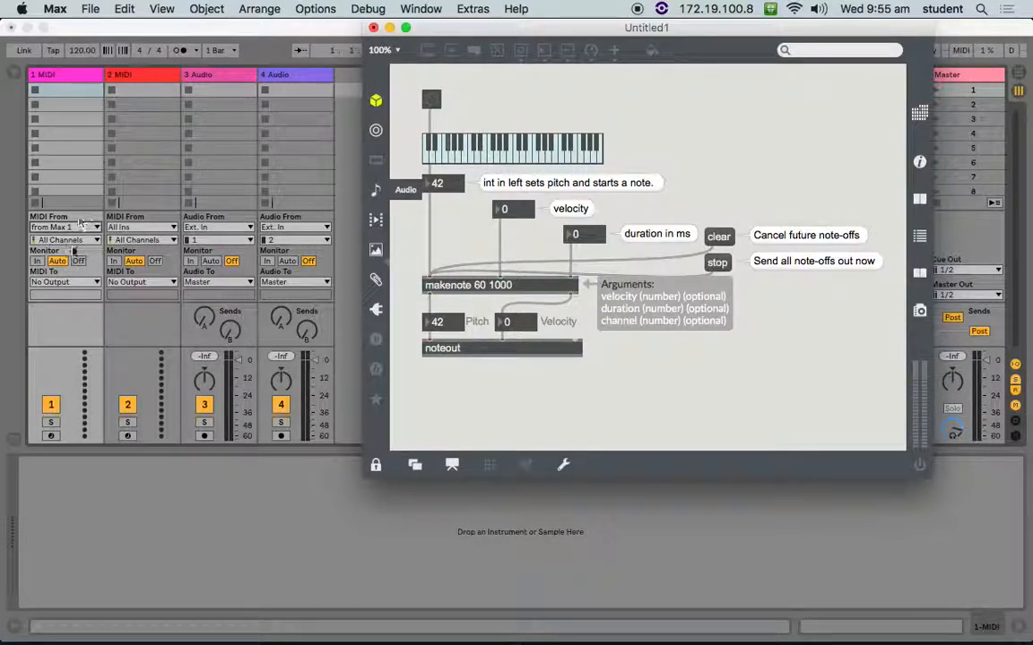
- Switch to QLC+ and try choosing "1: MIDI / 2: from Max 1" as the White button's external input
{"action": "key", "text": "super+Tab"}
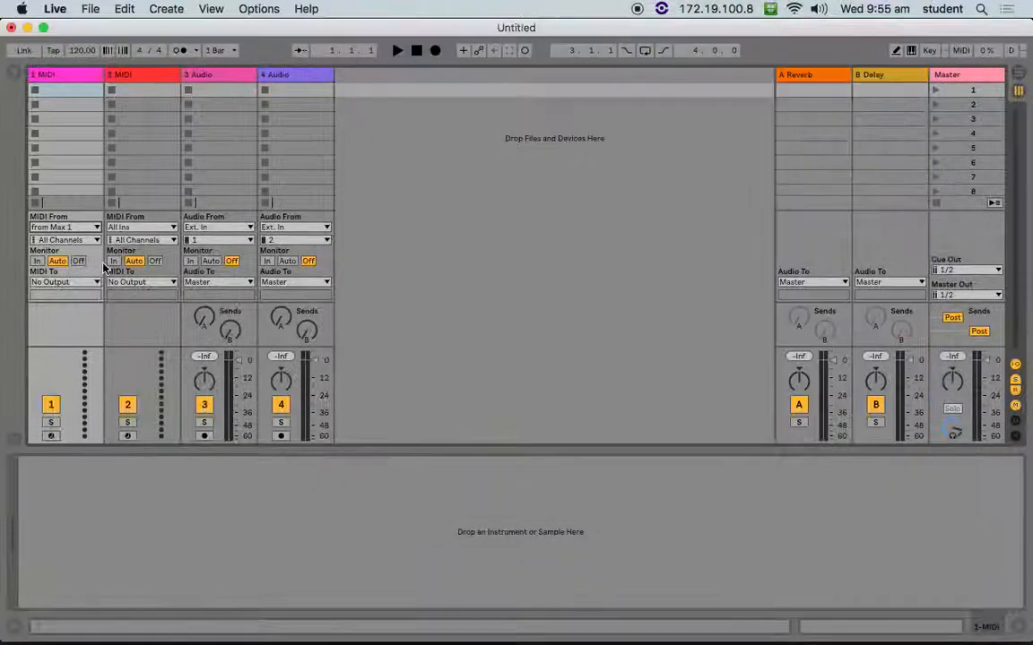
{"action": "key", "text": "super+Tab"}
{"action": "key", "text": "super+Tab"}
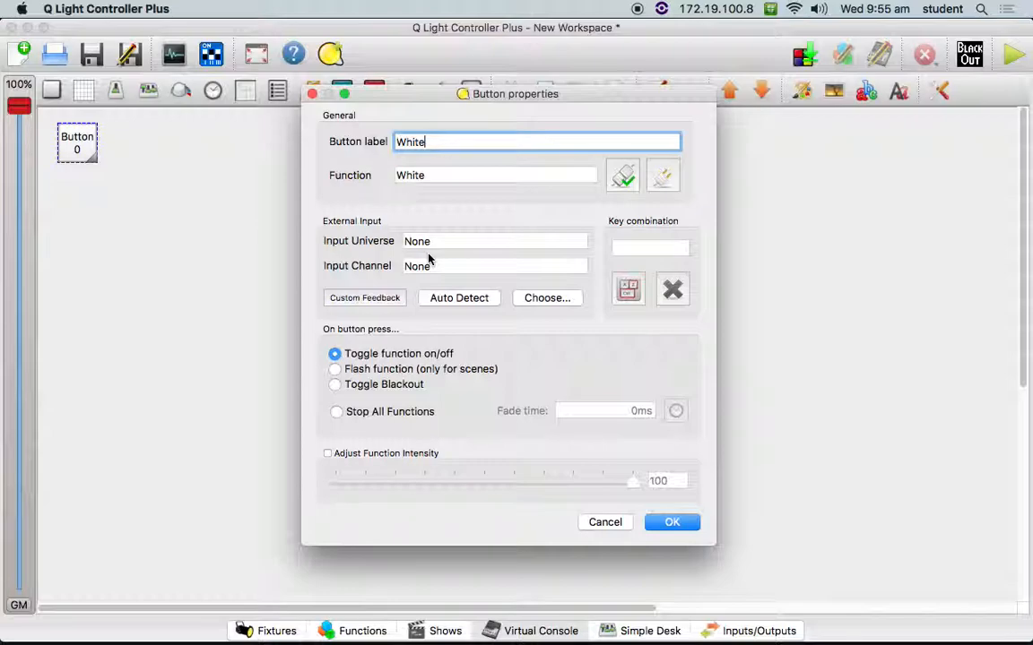
{"action": "left_click", "coordinate": [447, 240]}
{"action": "left_click", "coordinate": [523, 297]}
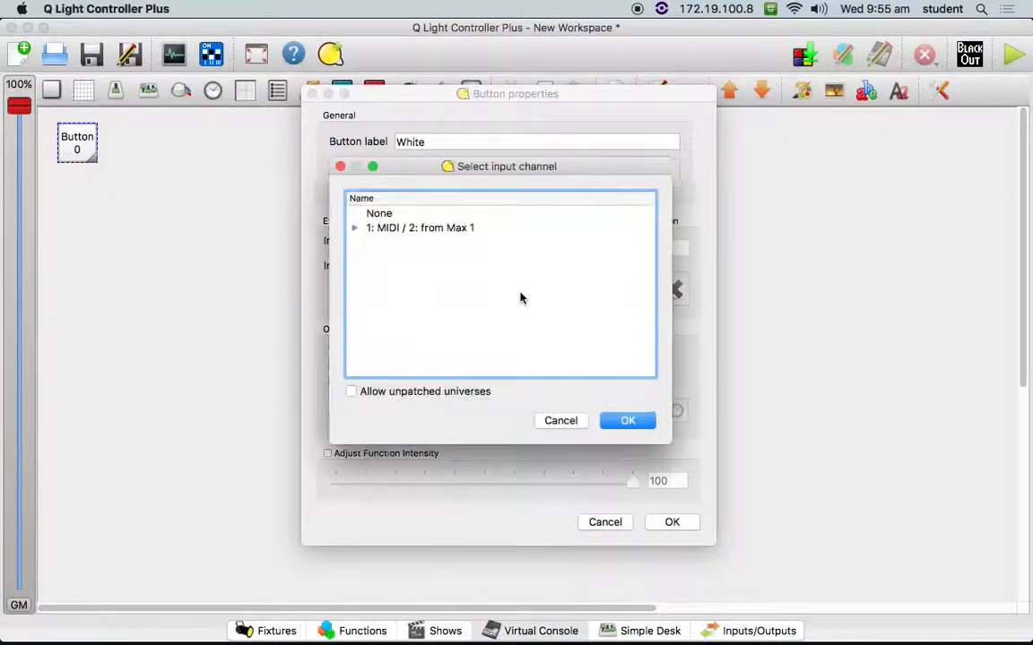
{"action": "left_click", "coordinate": [451, 229]}
{"action": "left_click", "coordinate": [355, 228]}
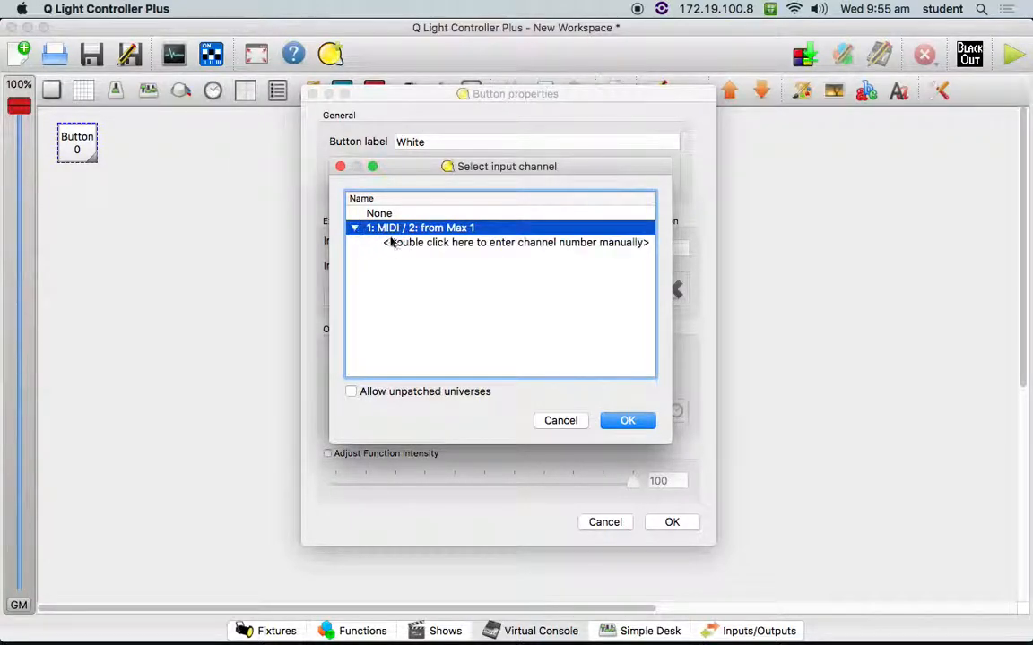
{"action": "left_click", "coordinate": [355, 228]}
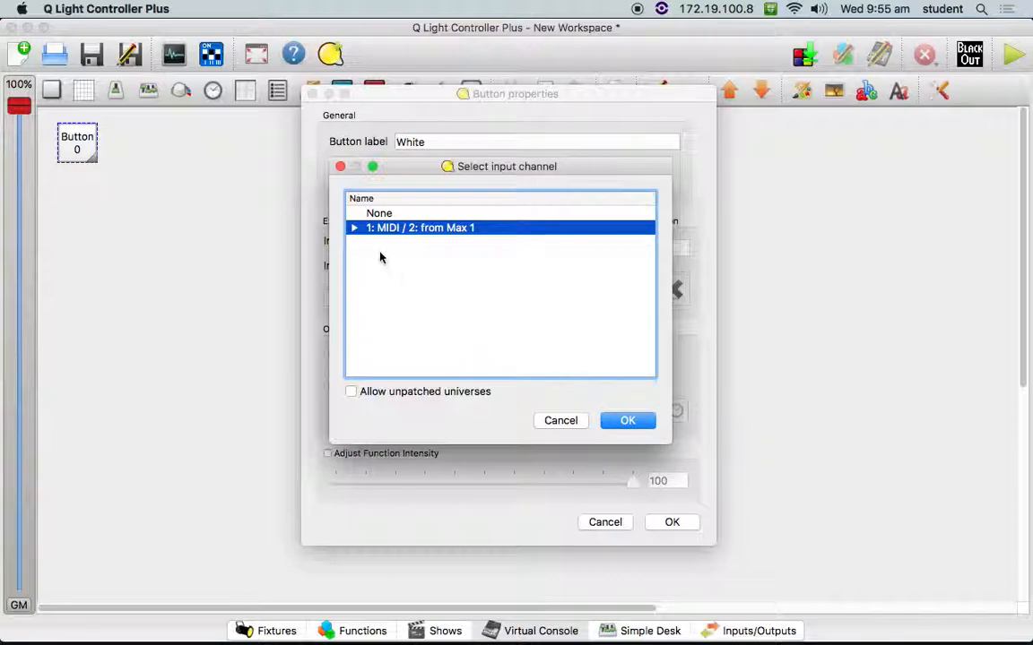
{"action": "left_click", "coordinate": [354, 229]}
{"action": "left_click", "coordinate": [406, 243]}
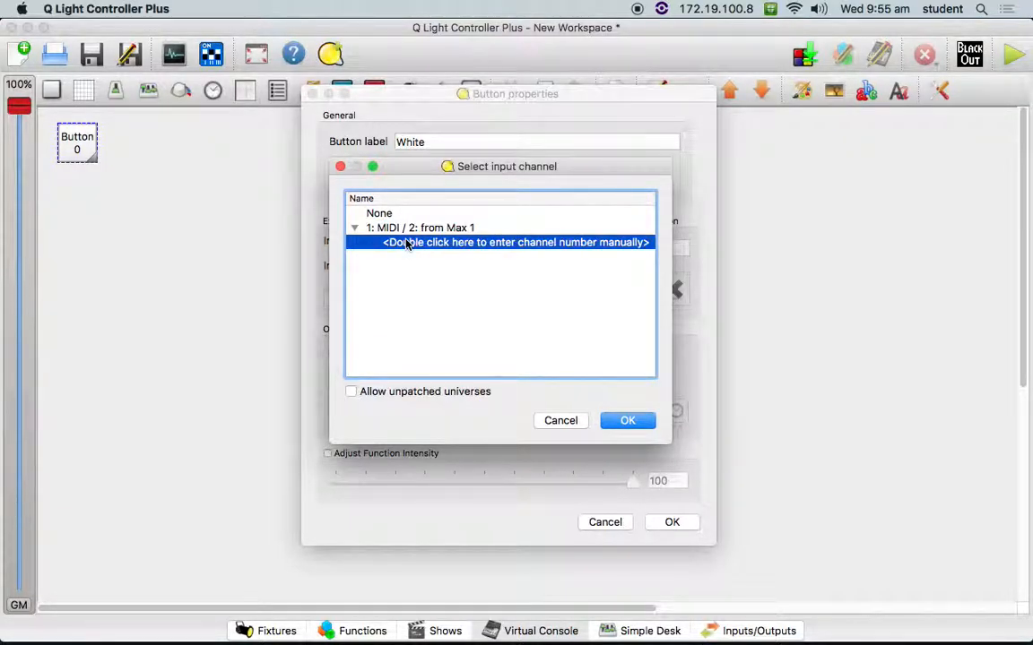
{"action": "left_click", "coordinate": [356, 227]}
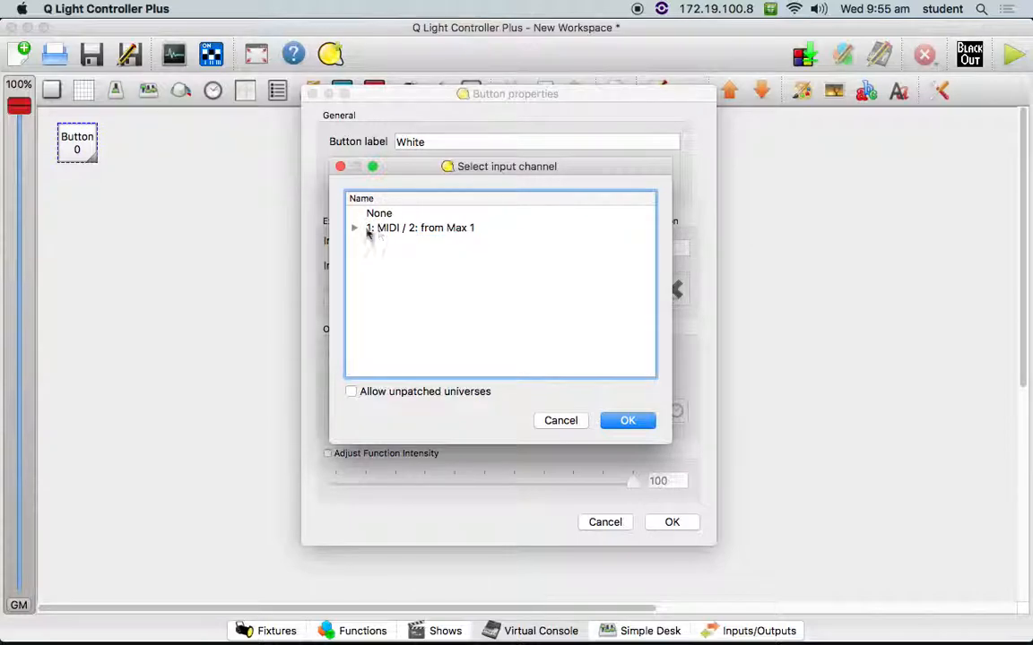
{"action": "left_click", "coordinate": [627, 421]}
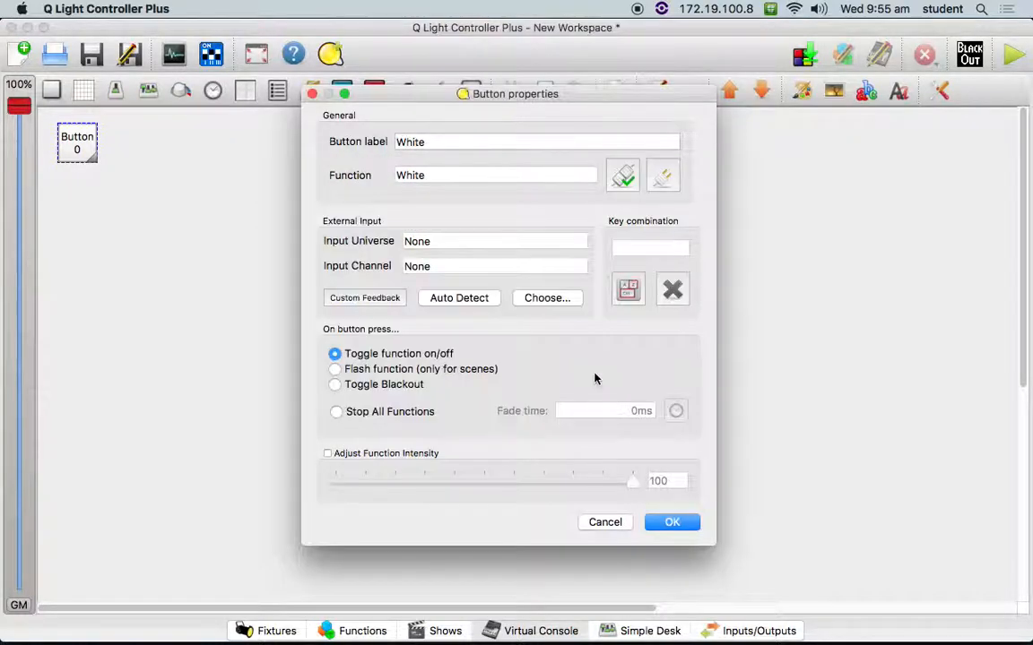
- Try to enter channel 60 manually under "1: MIDI / 2: from Max 1" as the White button's input channel
{"action": "left_click", "coordinate": [537, 298]}
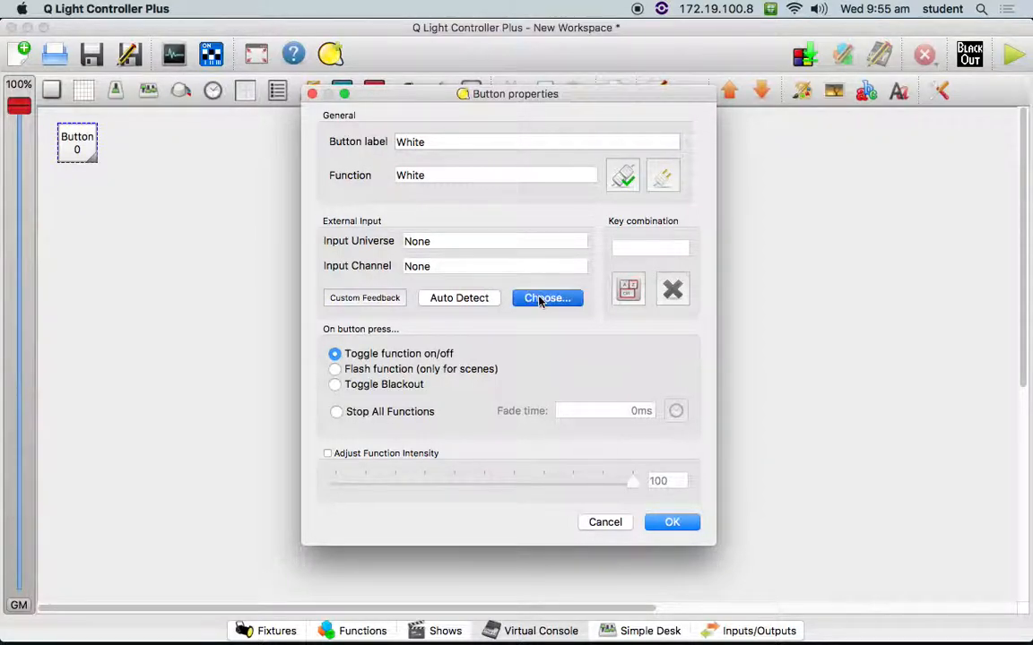
{"action": "left_click", "coordinate": [354, 228]}
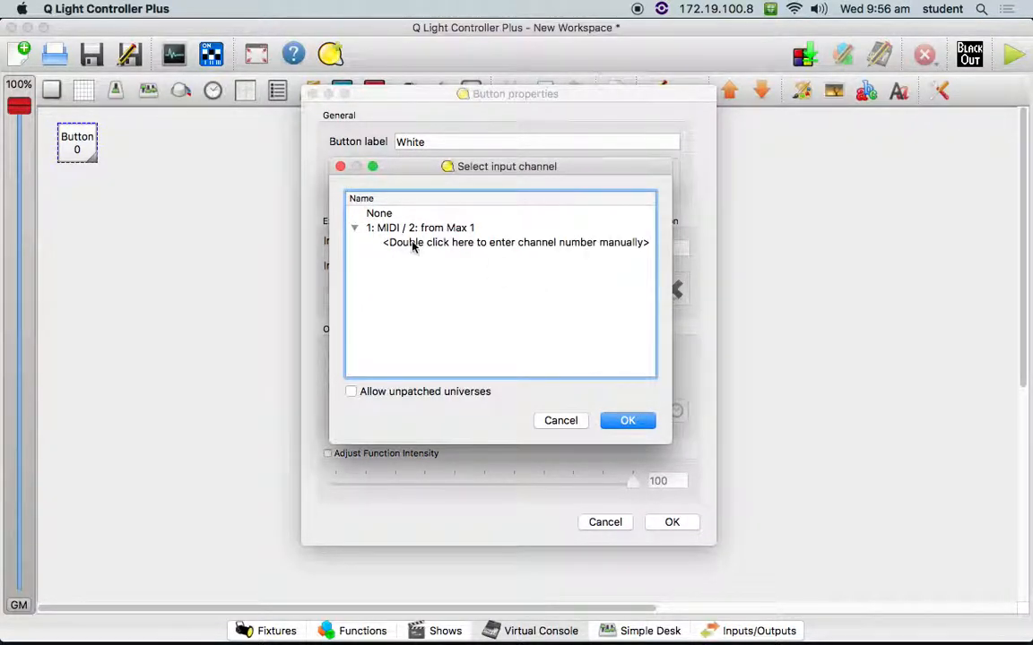
{"action": "left_click", "coordinate": [416, 242]}
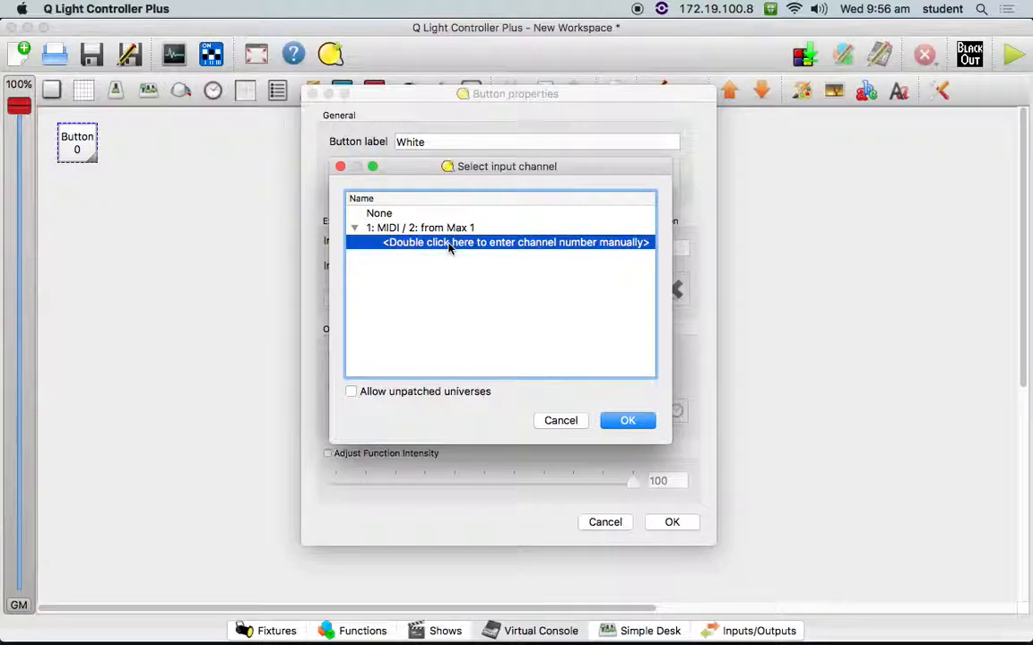
{"action": "double_click", "coordinate": [450, 244]}
{"action": "type", "text": "60"}
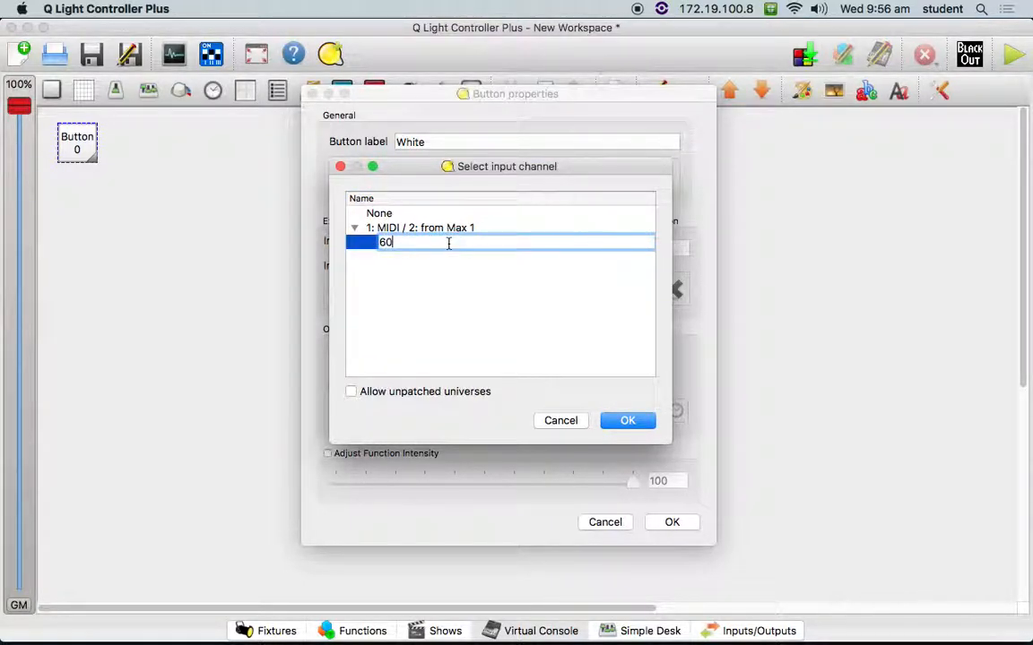
{"action": "left_click", "coordinate": [636, 421]}
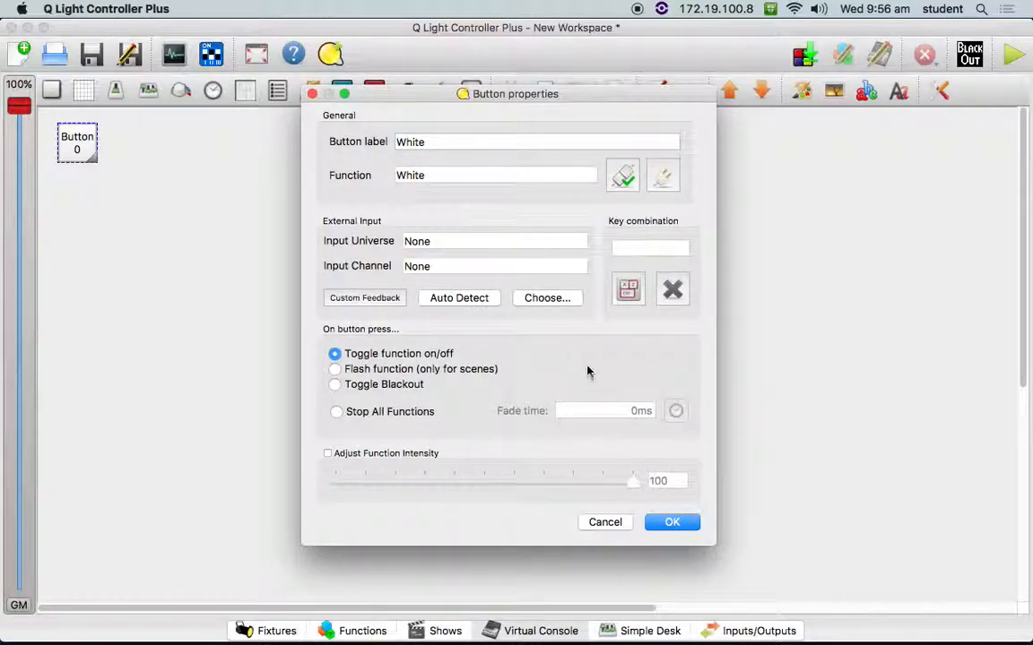
{"action": "left_click", "coordinate": [627, 289]}
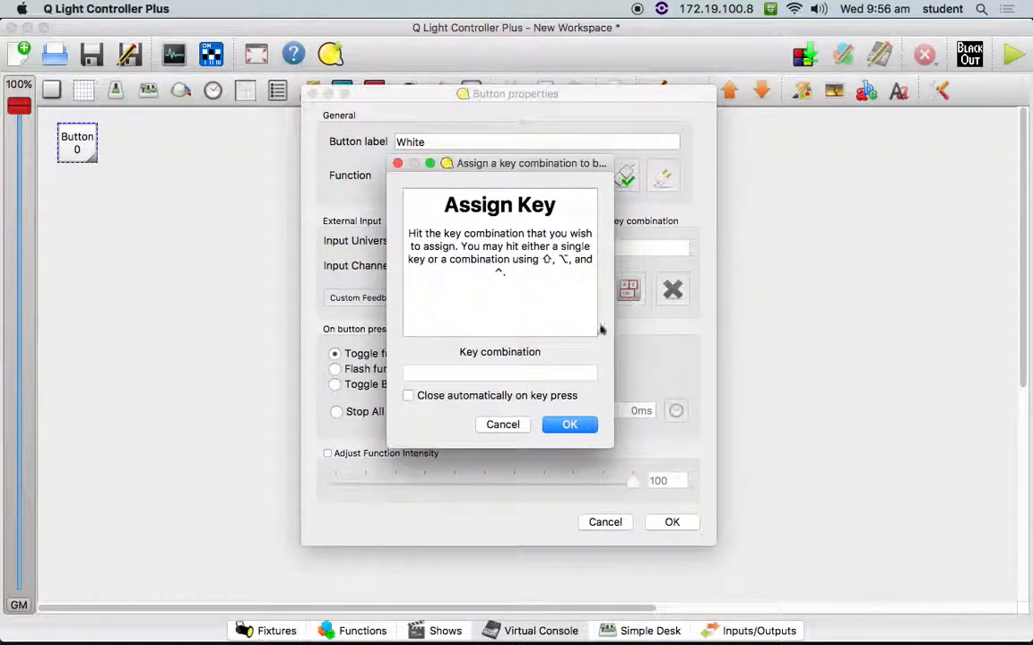
{"action": "left_click", "coordinate": [498, 424]}
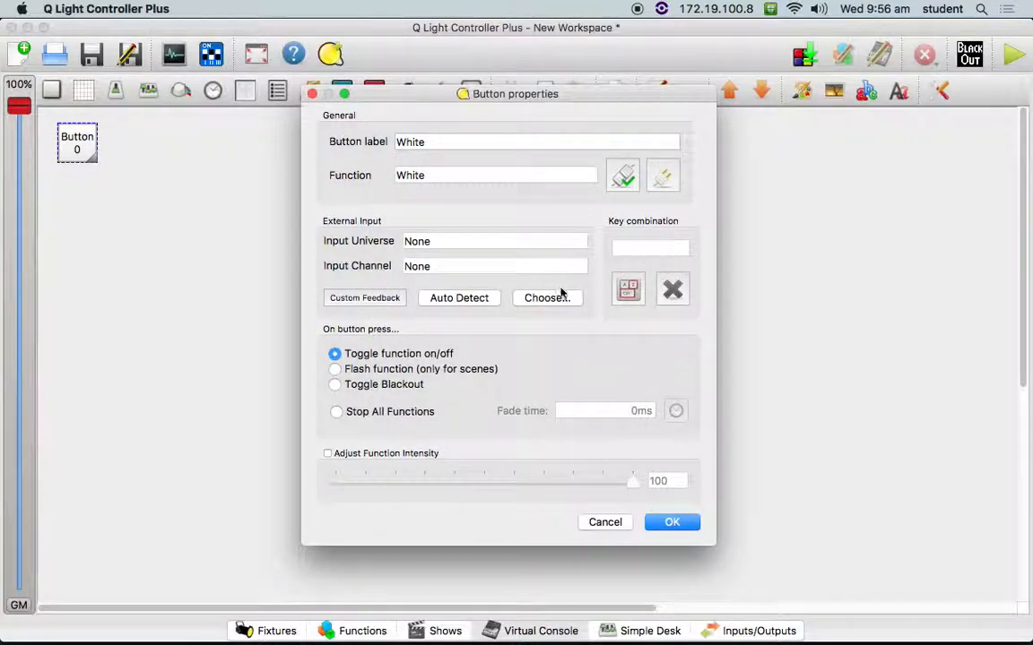
- Auto-detect the White button's external input by playing note 60 in the Max patch, and return to QLC+
{"action": "double_click", "coordinate": [438, 241]}
{"action": "left_click", "coordinate": [461, 300]}
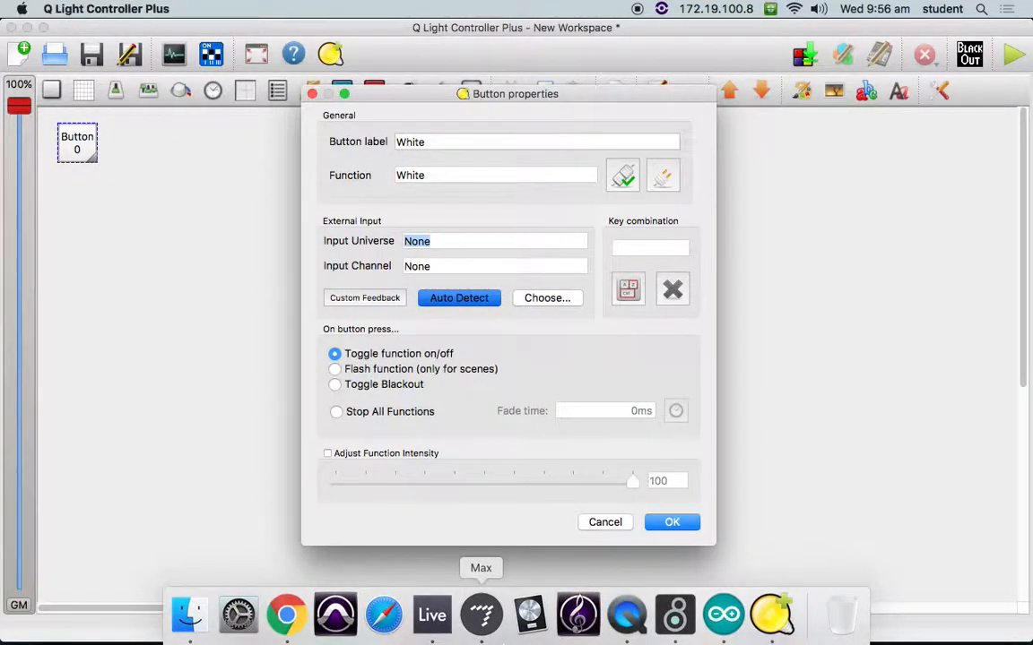
{"action": "left_click", "coordinate": [503, 643]}
{"action": "key", "text": "super+Tab"}
{"action": "key", "text": "super+Tab"}
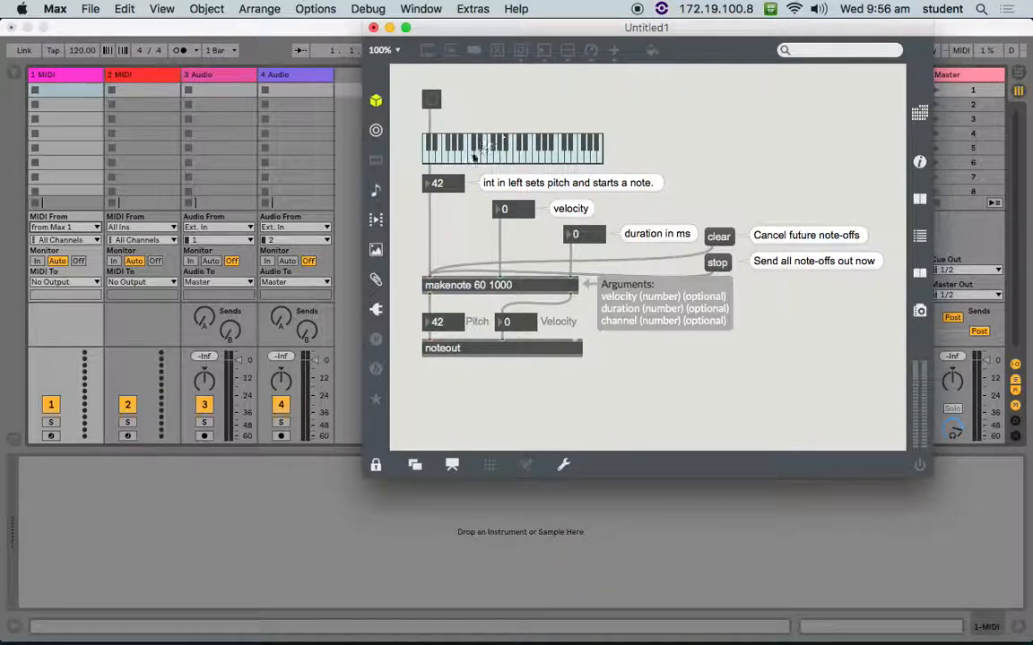
{"action": "left_click", "coordinate": [518, 160]}
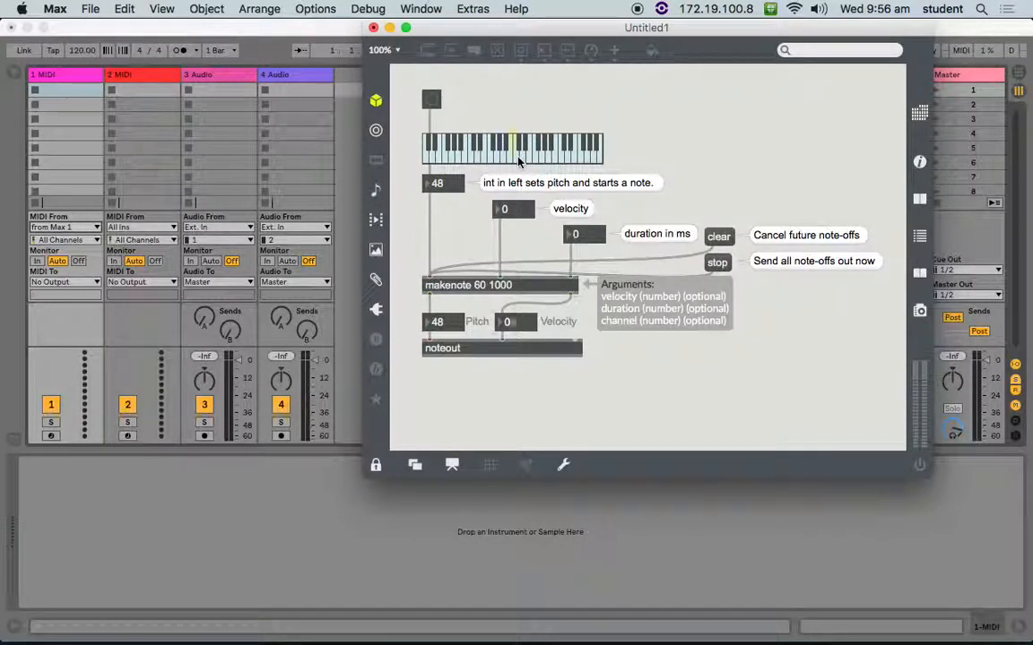
{"action": "key", "text": "super+Tab"}
{"action": "key", "text": "super+Tab"}
{"action": "key", "text": "super+Tab"}
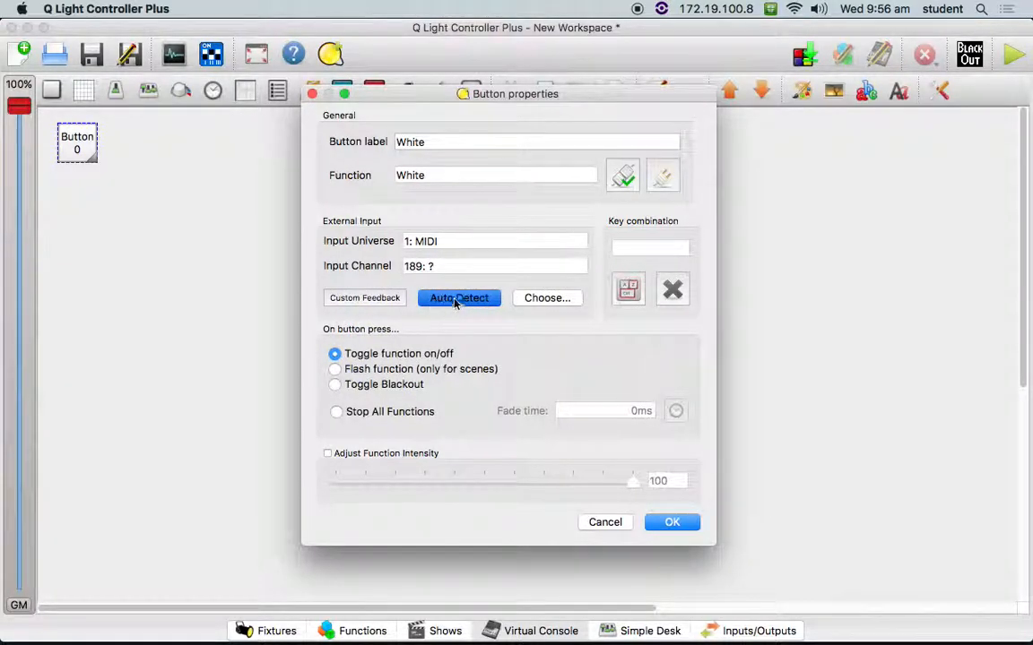
- Restart auto-detection for the White button, resend note 60 from Max and check the detected input channel in QLC+
{"action": "left_click", "coordinate": [486, 302]}
{"action": "left_click", "coordinate": [486, 302]}
{"action": "key", "text": "super+Tab"}
{"action": "key", "text": "super+Tab"}
{"action": "key", "text": "super+Tab"}
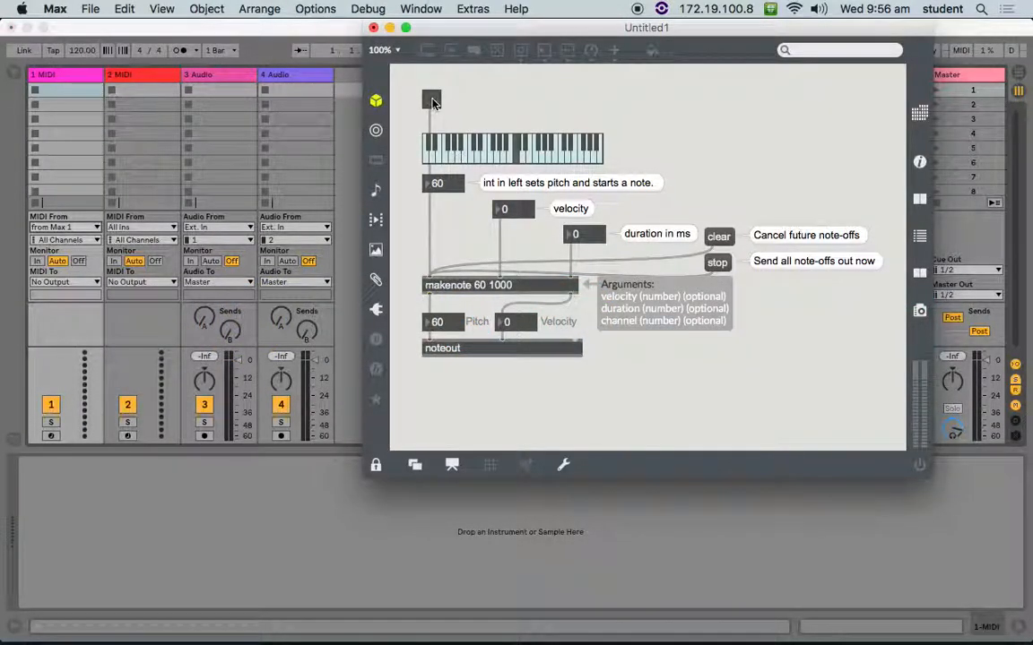
{"action": "key", "text": "super+Tab"}
{"action": "key", "text": "super+Tab"}
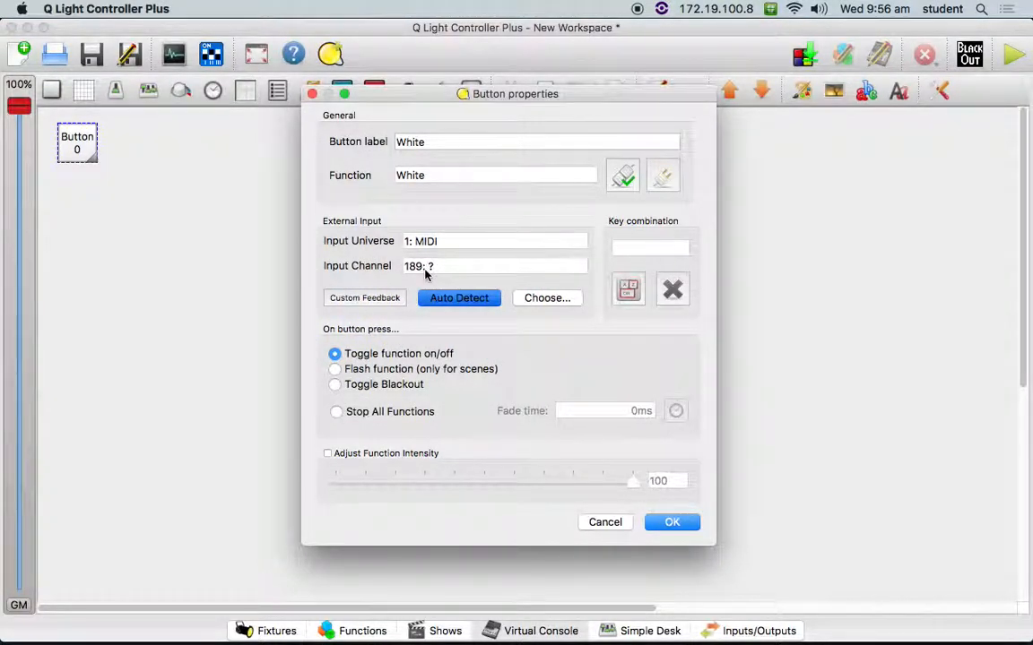
- Play several other notes in Max, ending on 77, and check how the White button's input channel responds in QLC+
{"action": "key", "text": "super+Tab"}
{"action": "key", "text": "super+Tab"}
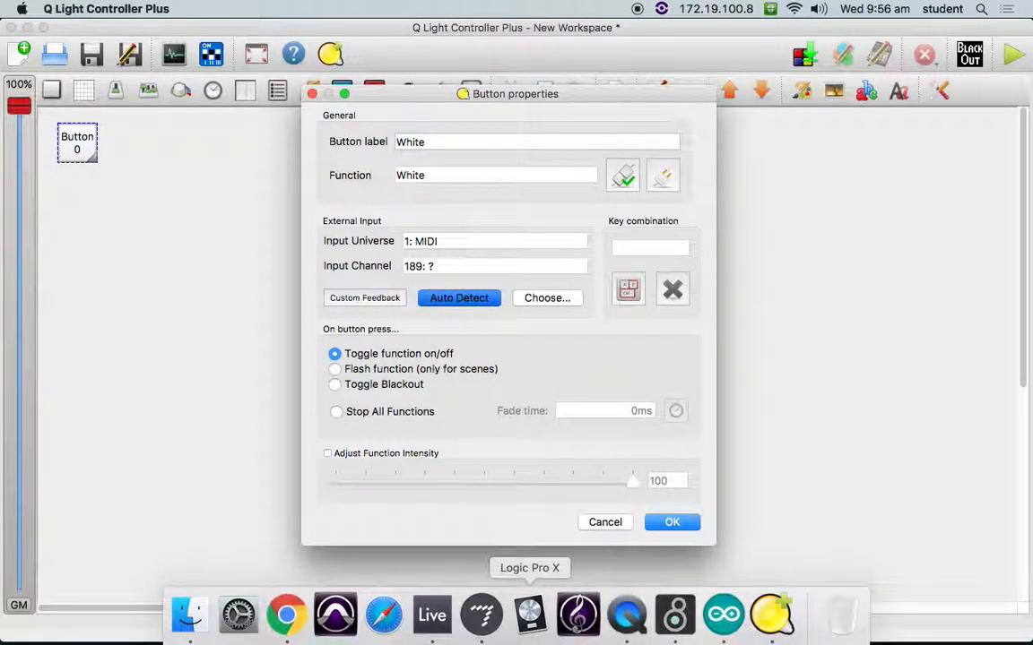
{"action": "left_click", "coordinate": [480, 615]}
{"action": "left_click", "coordinate": [465, 158]}
{"action": "left_click", "coordinate": [490, 159]}
{"action": "left_click", "coordinate": [569, 158]}
{"action": "left_click", "coordinate": [579, 159]}
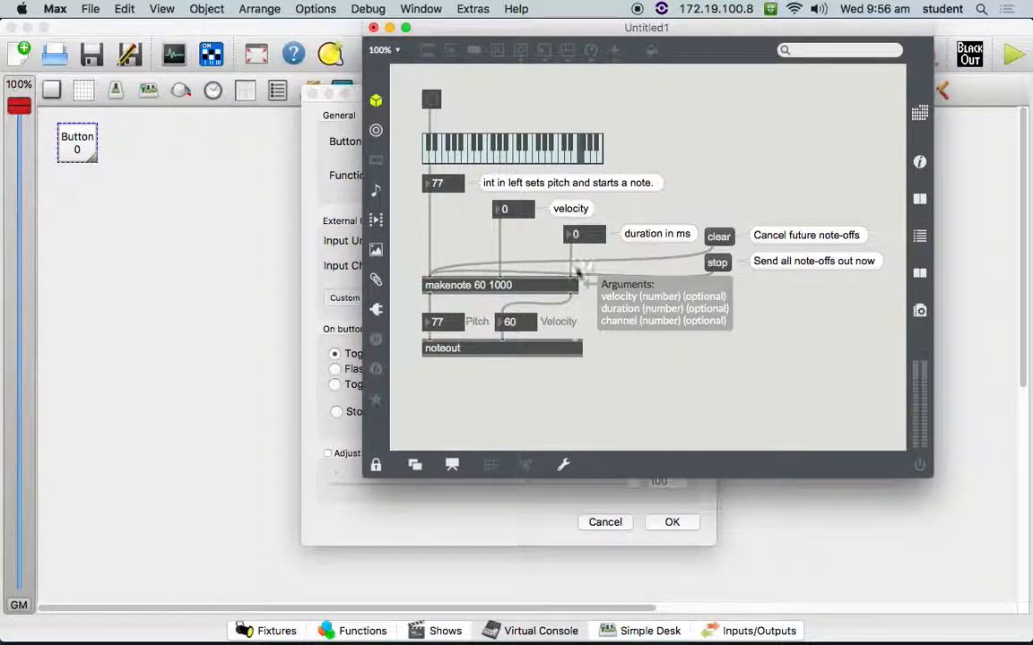
{"action": "left_click", "coordinate": [436, 522]}
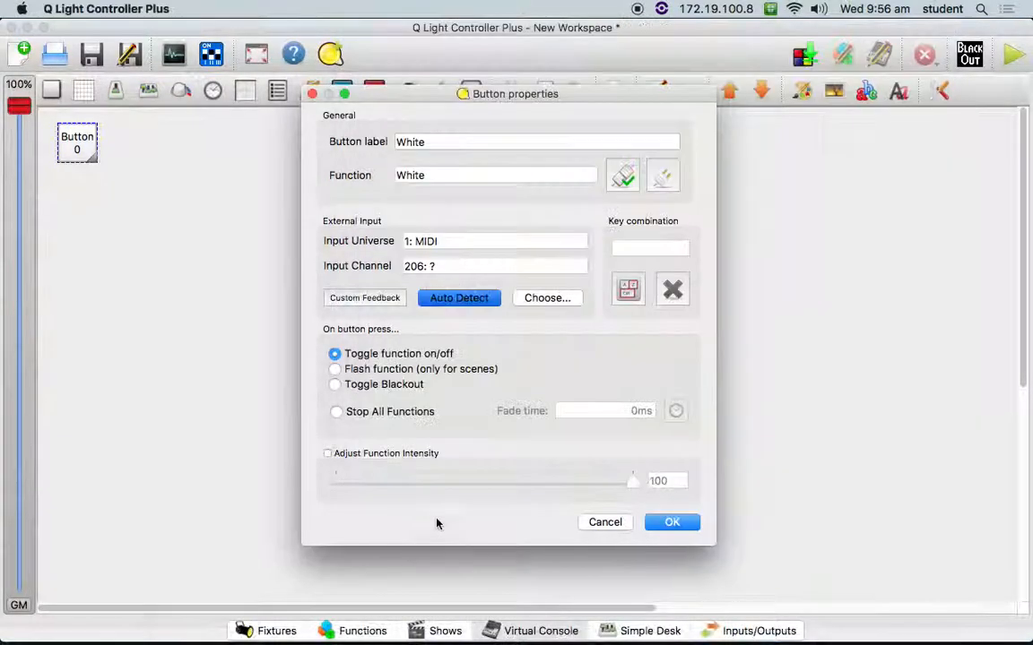
- Replay note 60 from Max to assign input channel 189 to the White button, and return to its properties in QLC+
{"action": "mouse_move", "coordinate": [385, 639]}
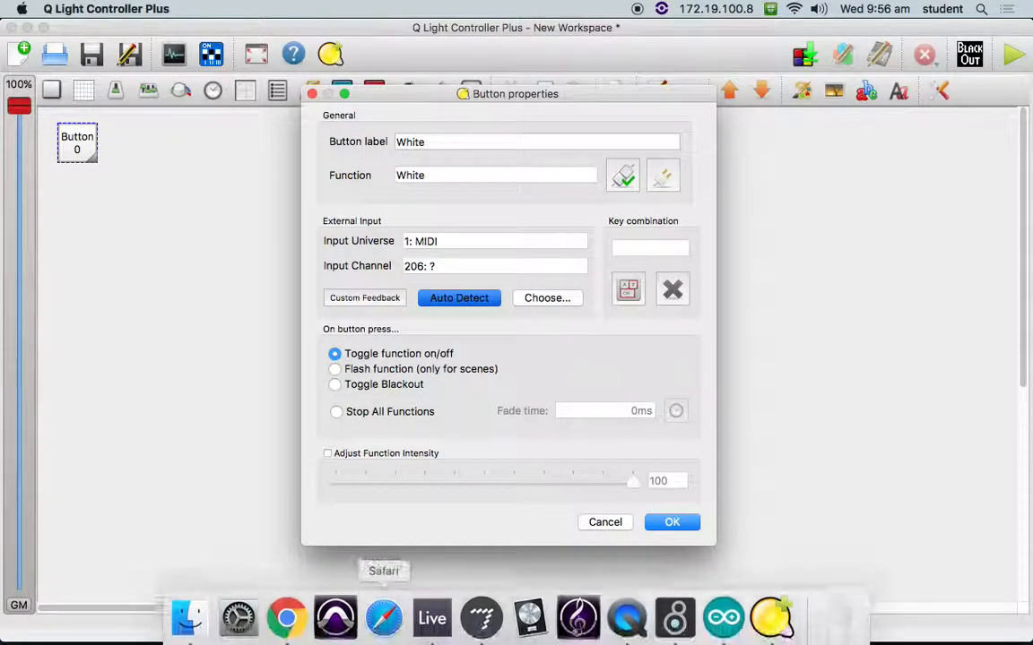
{"action": "left_click", "coordinate": [481, 615]}
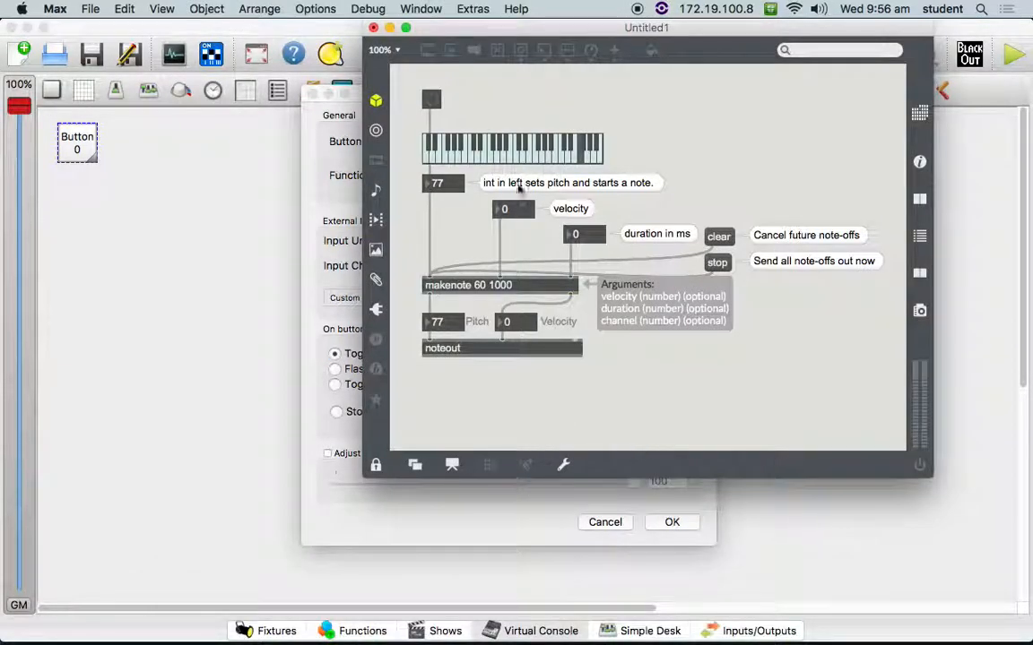
{"action": "left_click", "coordinate": [436, 481]}
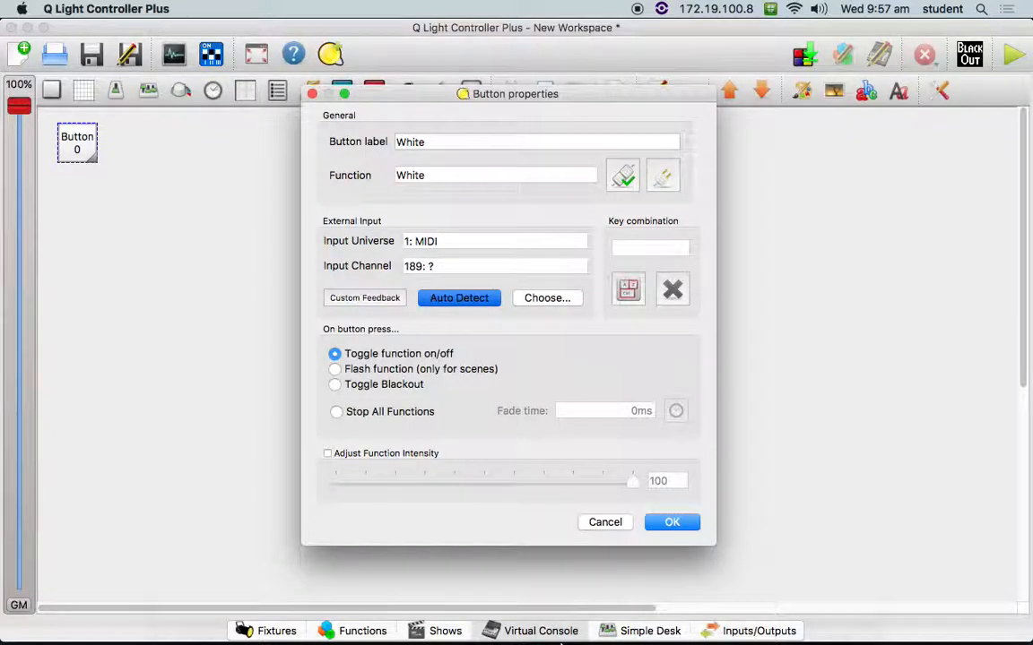
- Replay note 60 in the Max patch, return to QLC+ and accept the White button's properties
{"action": "left_click", "coordinate": [479, 611]}
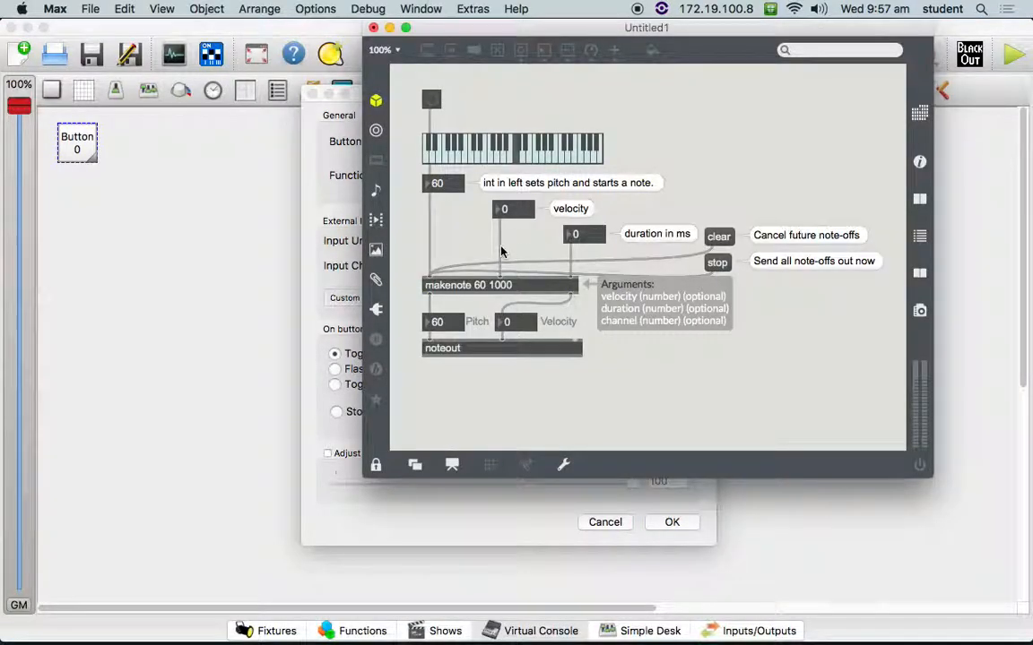
{"action": "left_click", "coordinate": [516, 158]}
{"action": "left_click", "coordinate": [516, 533]}
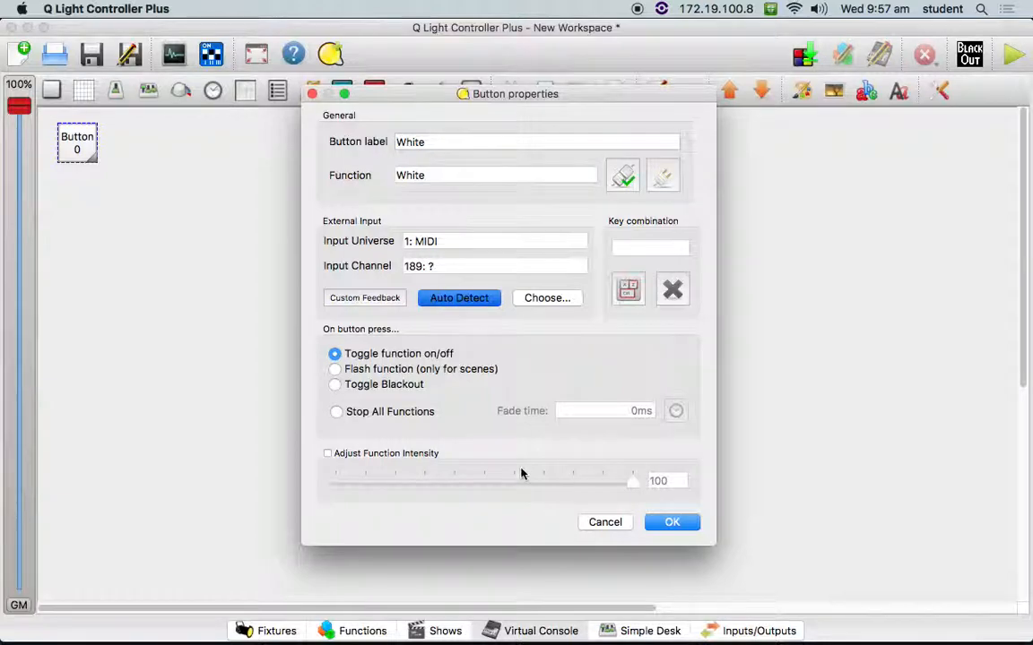
{"action": "left_click", "coordinate": [675, 529]}
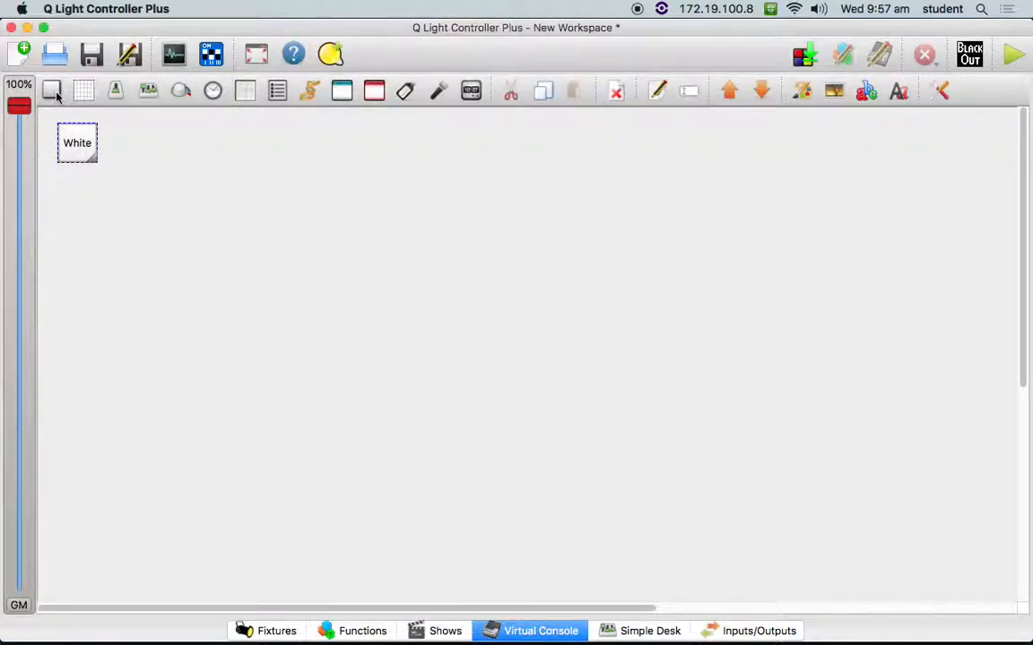
- Add a second button to the Virtual Console beside the White button, keeping it when asked about deletion
{"action": "left_click", "coordinate": [51, 90]}
{"action": "left_click_drag", "start_coordinate": [51, 124], "coordinate": [149, 139]}
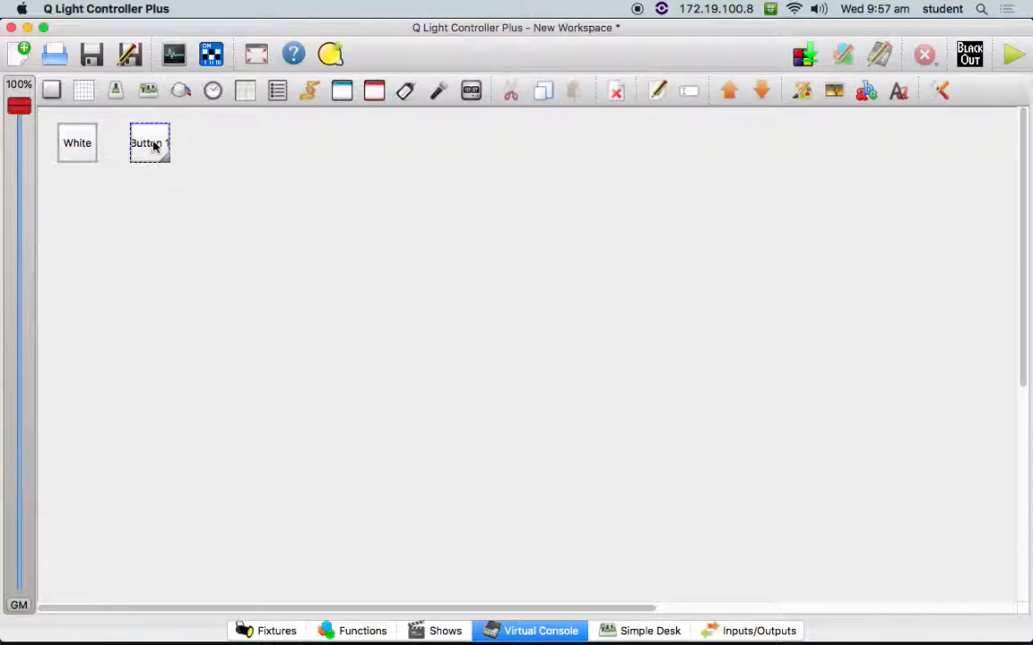
{"action": "right_click", "coordinate": [155, 145]}
{"action": "left_click", "coordinate": [203, 200]}
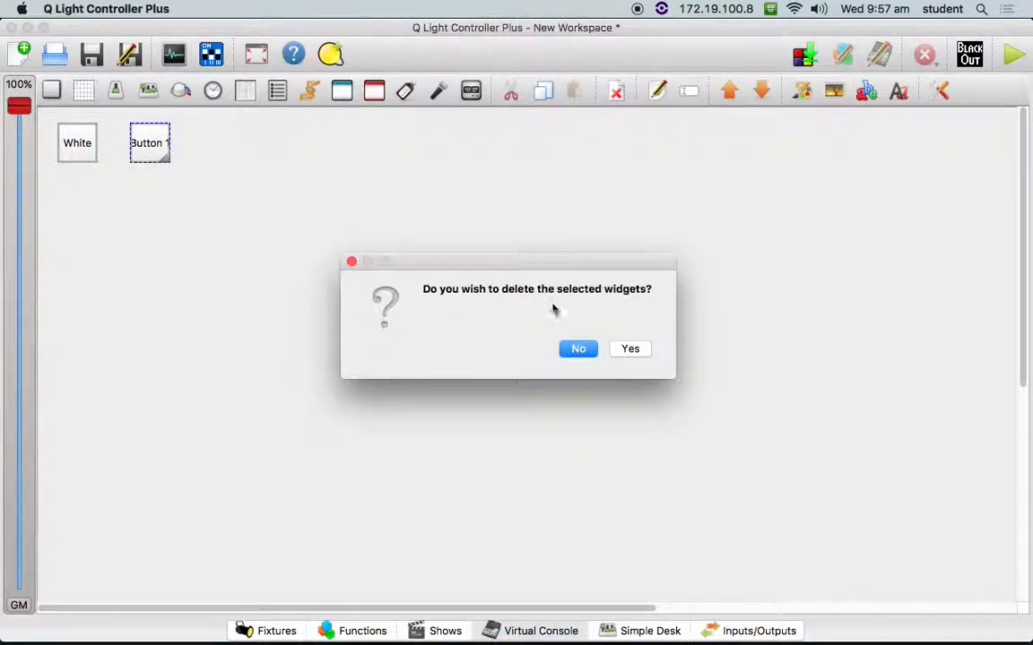
{"action": "left_click", "coordinate": [581, 348]}
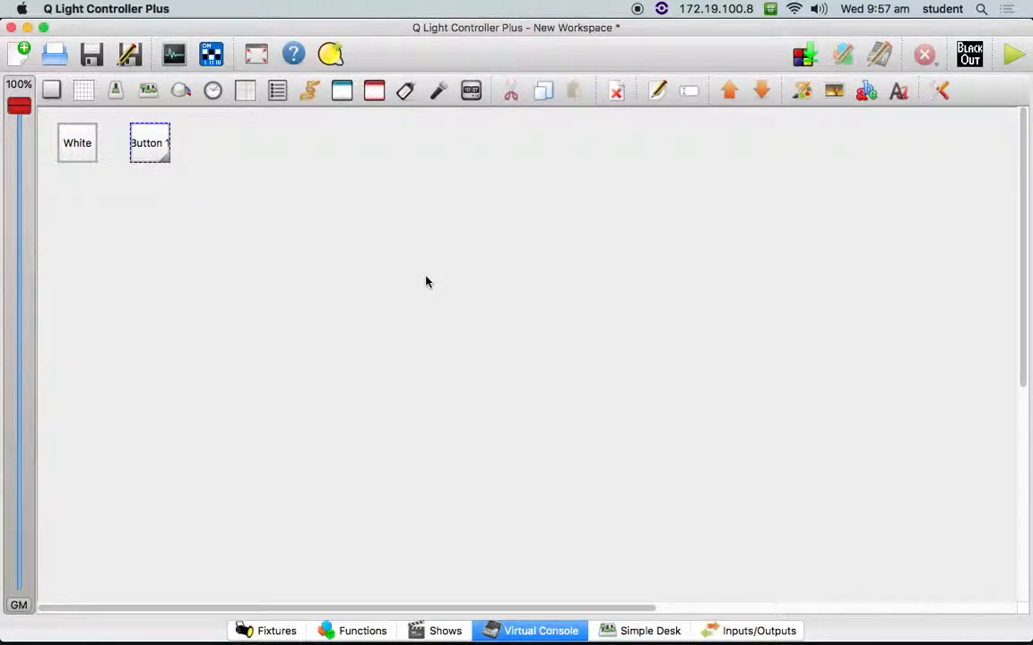
- Set the new button to Toggle Blackout and auto-detect its input channel 201 by playing a higher note in the Max patch
{"action": "right_click", "coordinate": [160, 141]}
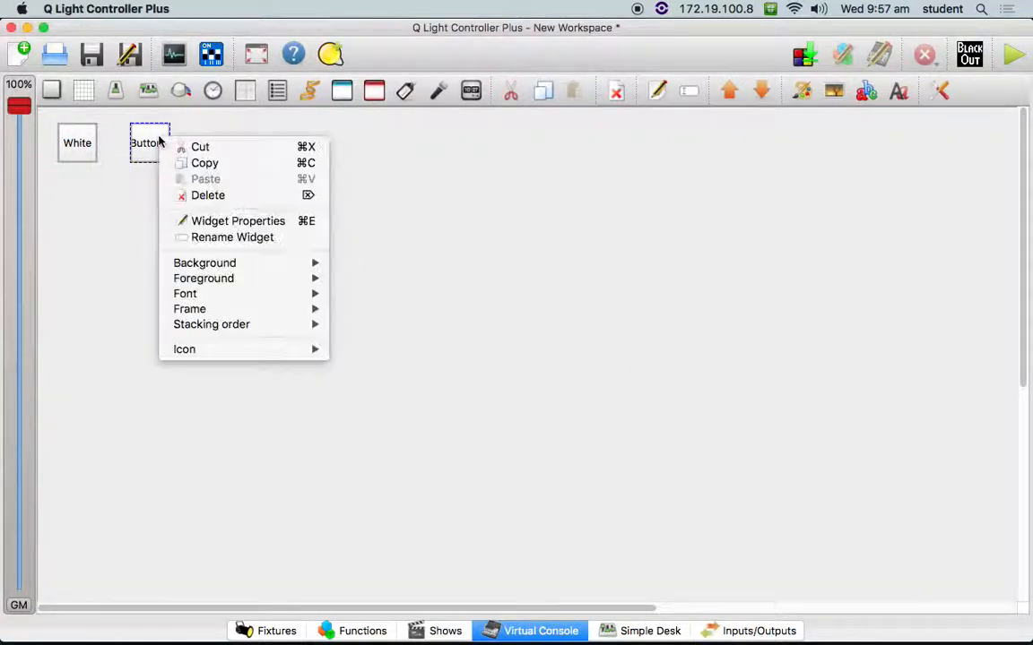
{"action": "left_click", "coordinate": [218, 224]}
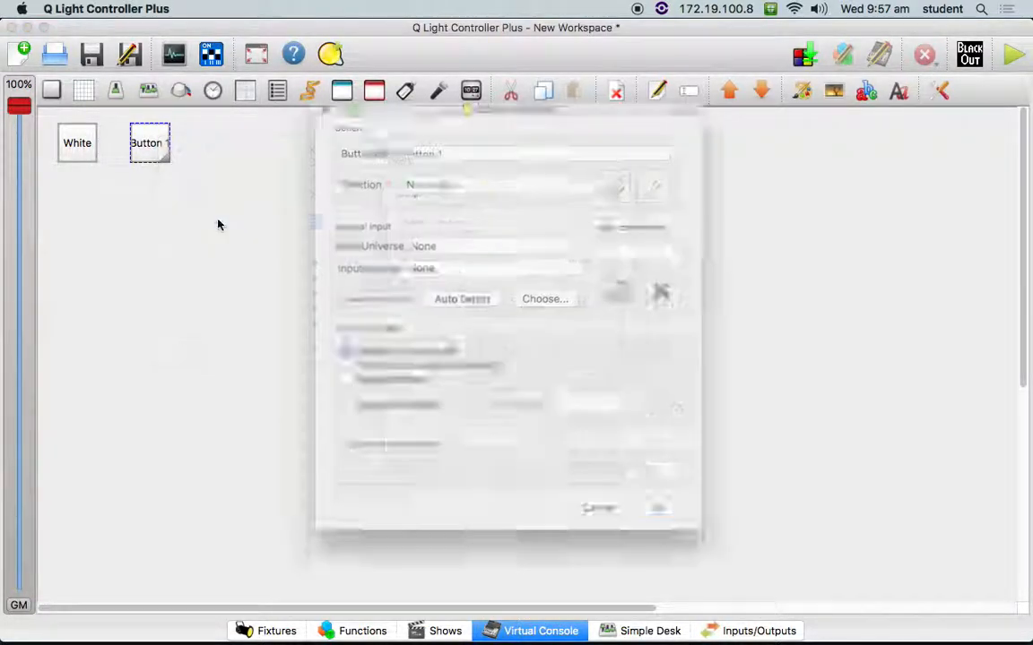
{"action": "left_click", "coordinate": [403, 387]}
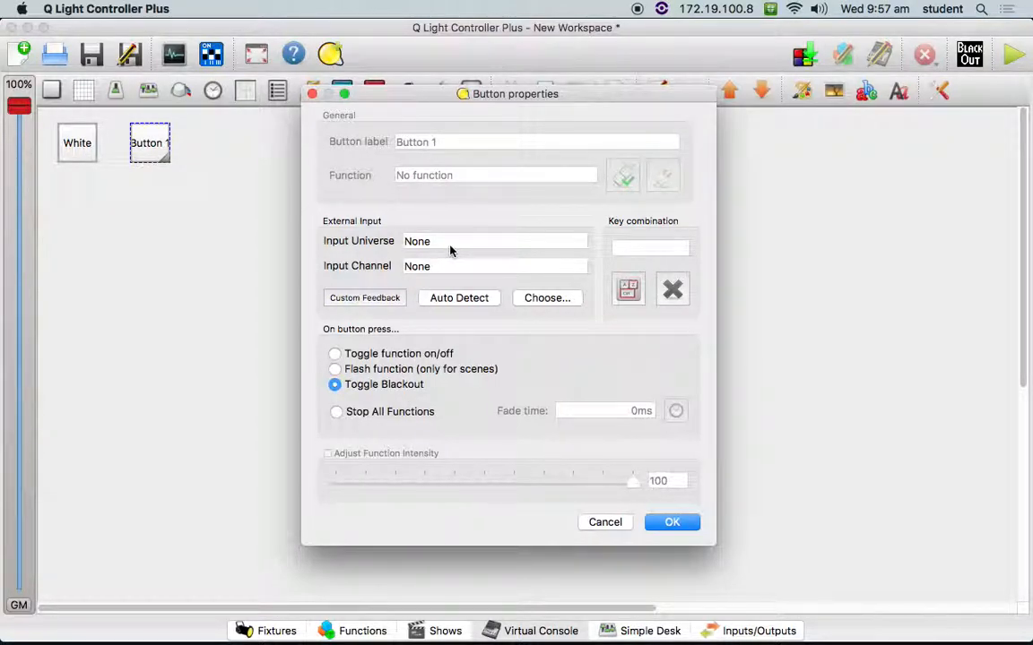
{"action": "left_click", "coordinate": [473, 304]}
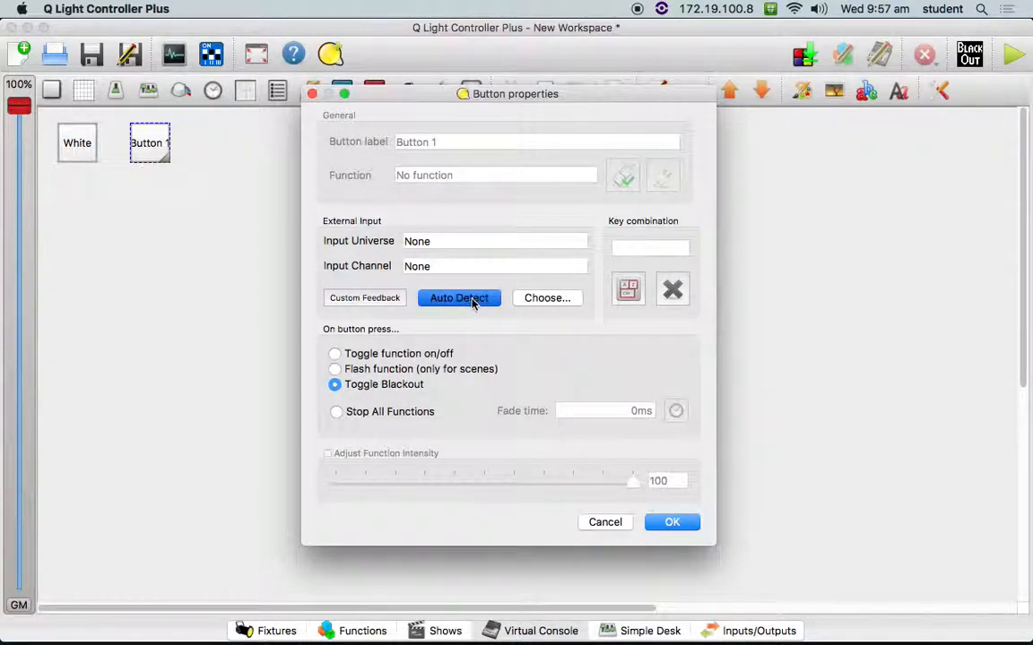
{"action": "key", "text": "super+Tab"}
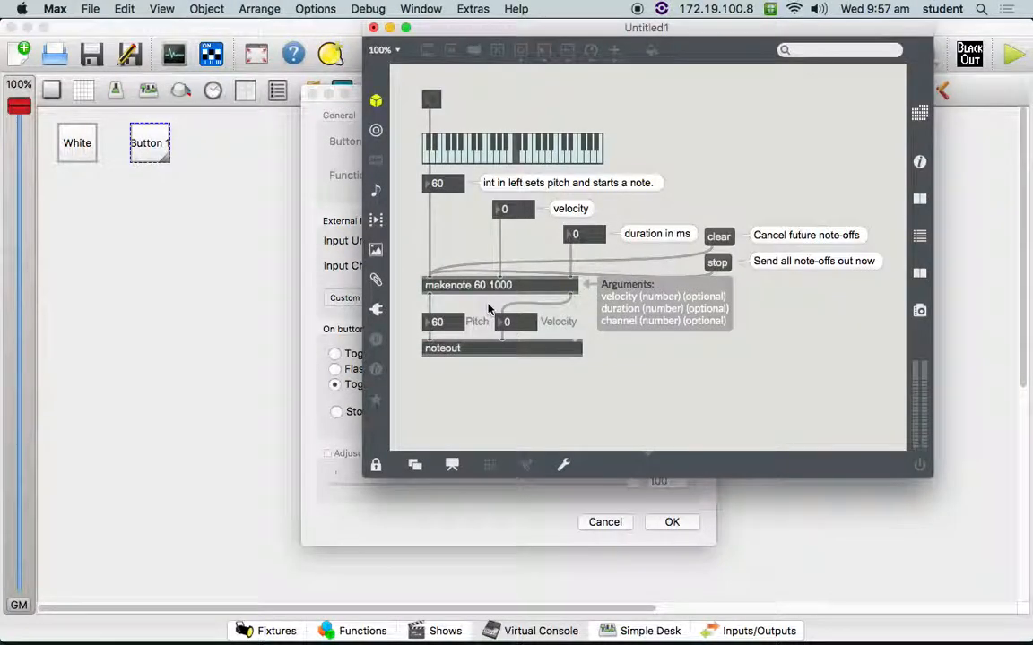
{"action": "left_click", "coordinate": [561, 158]}
{"action": "key", "text": "super+Tab"}
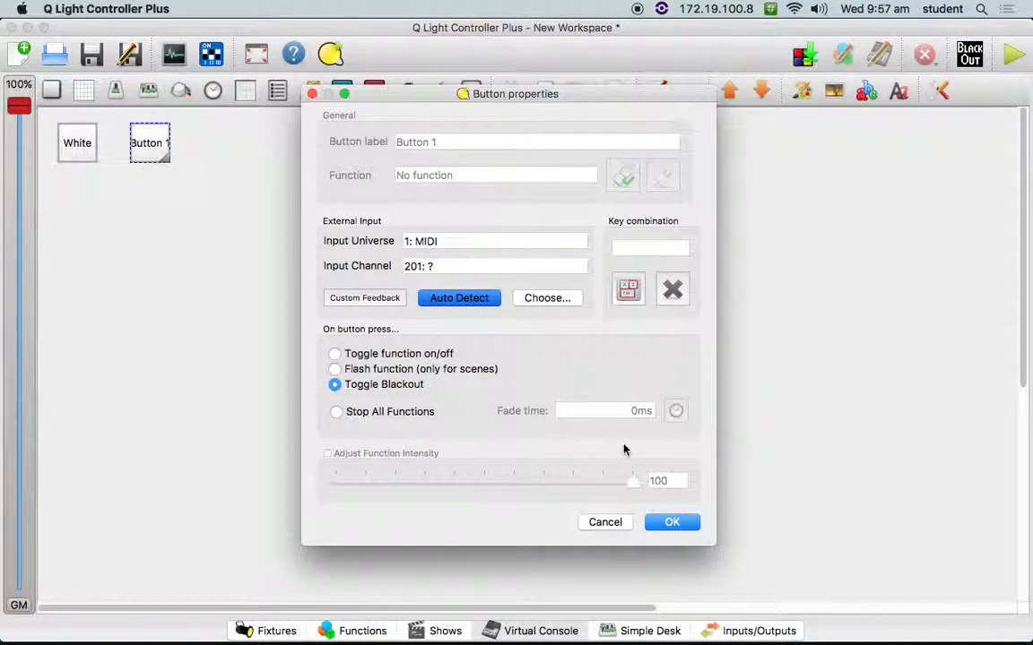
{"action": "left_click", "coordinate": [672, 522]}
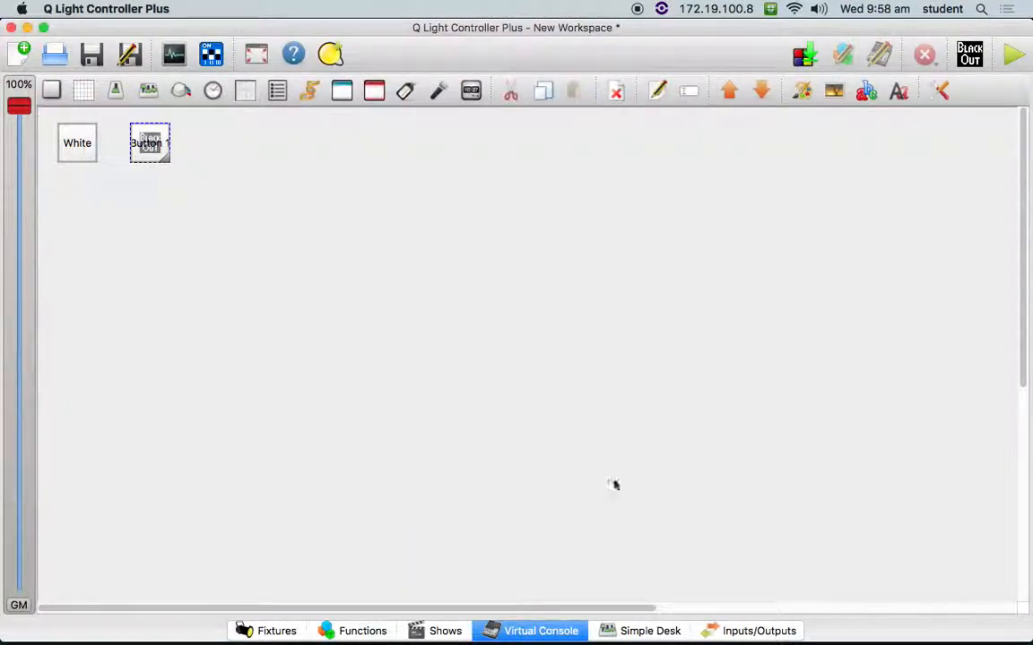
- Review the blackout button's external input settings in its widget properties
{"action": "right_click", "coordinate": [152, 157]}
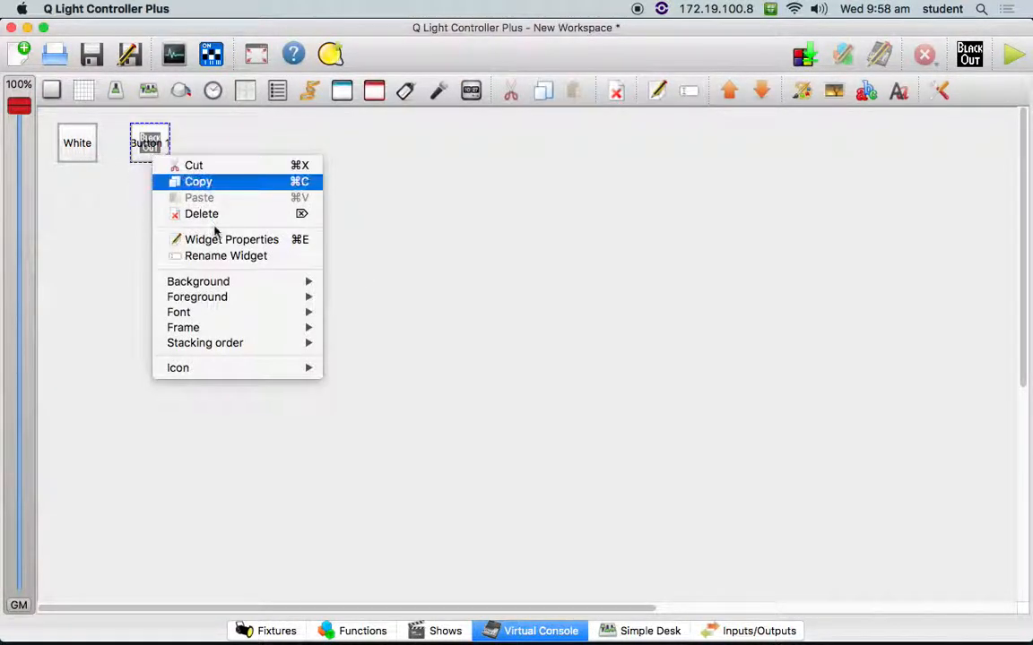
{"action": "left_click", "coordinate": [235, 240]}
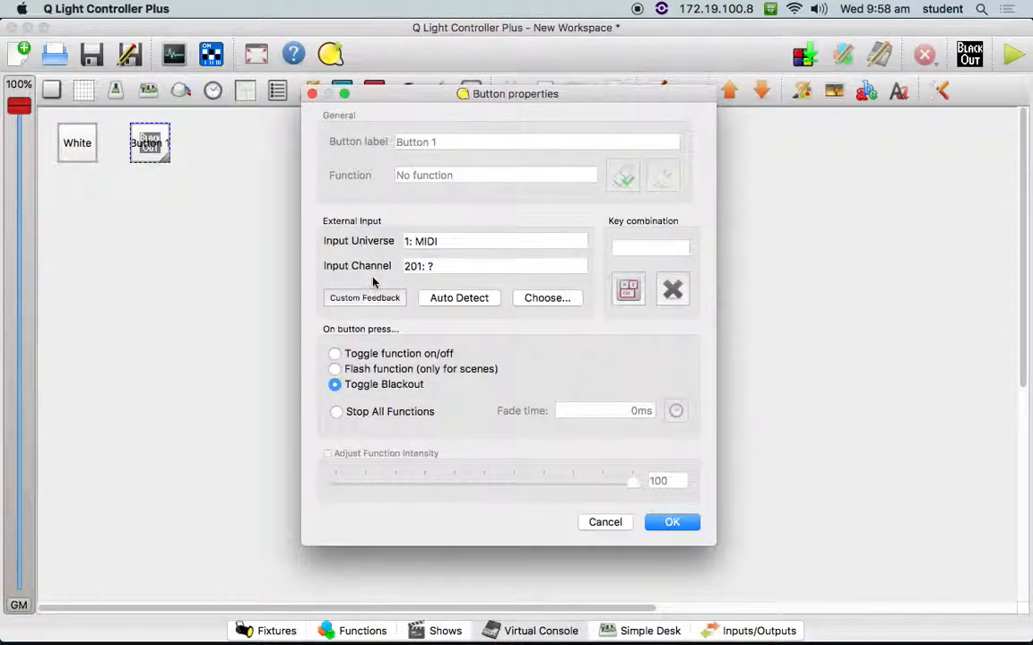
{"action": "left_click", "coordinate": [667, 526]}
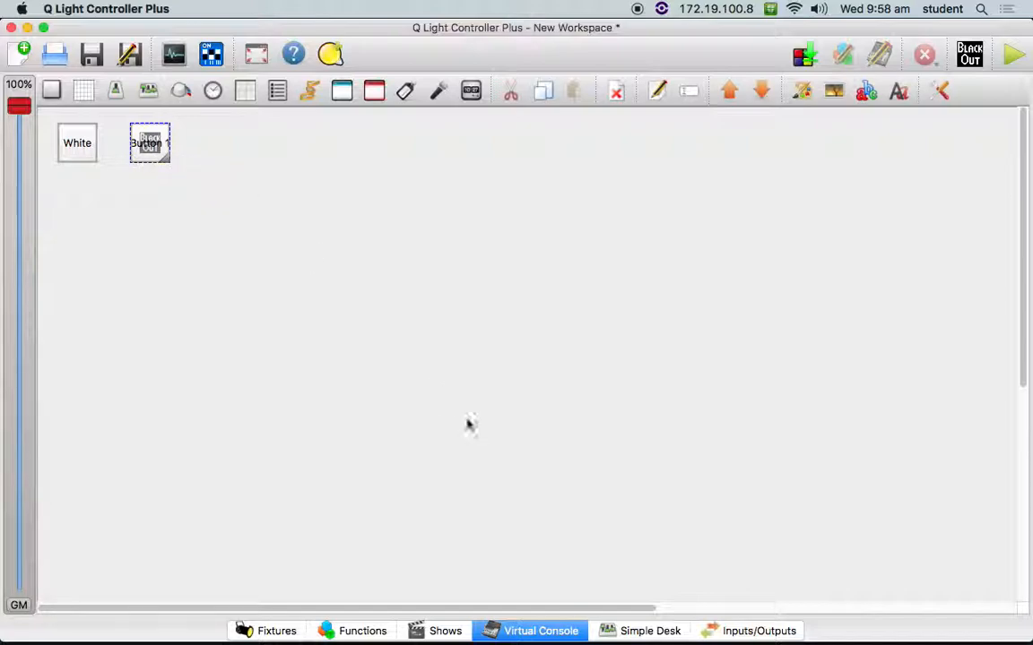
- Switch the Virtual Console to operate mode, turn on White and check the channel levels in Simple Desk
{"action": "left_click", "coordinate": [628, 630]}
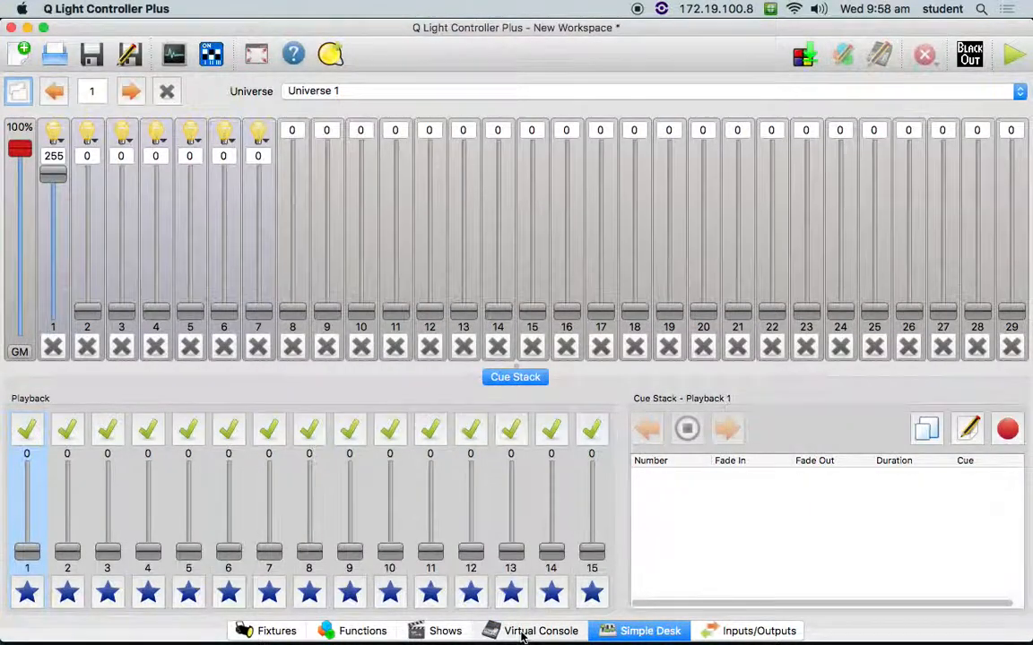
{"action": "left_click", "coordinate": [492, 630]}
{"action": "left_click", "coordinate": [79, 145]}
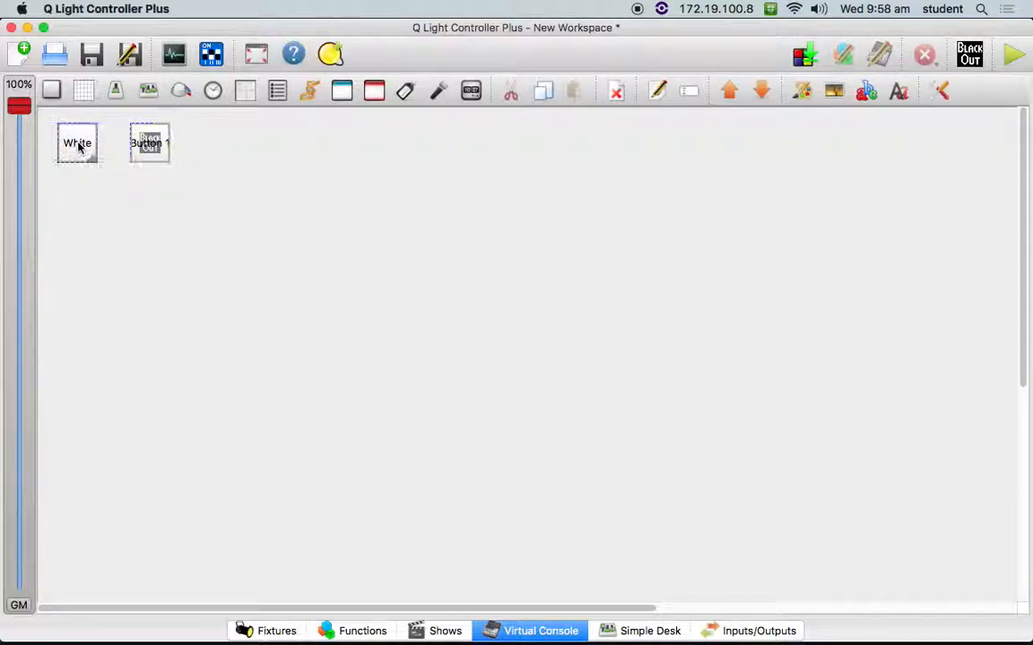
{"action": "left_click", "coordinate": [1013, 57]}
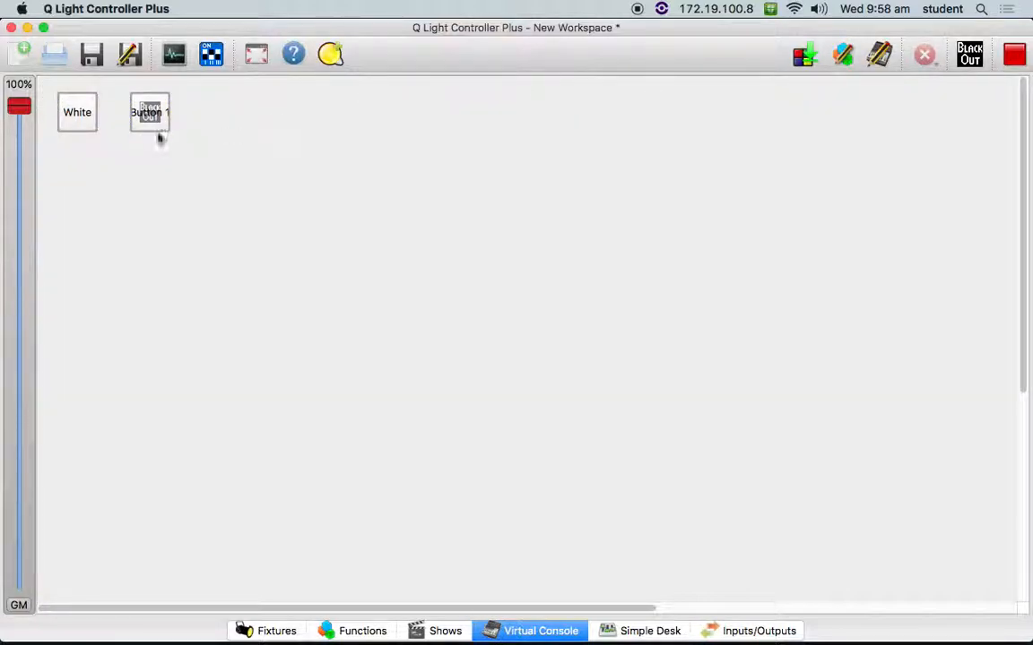
{"action": "left_click", "coordinate": [81, 115]}
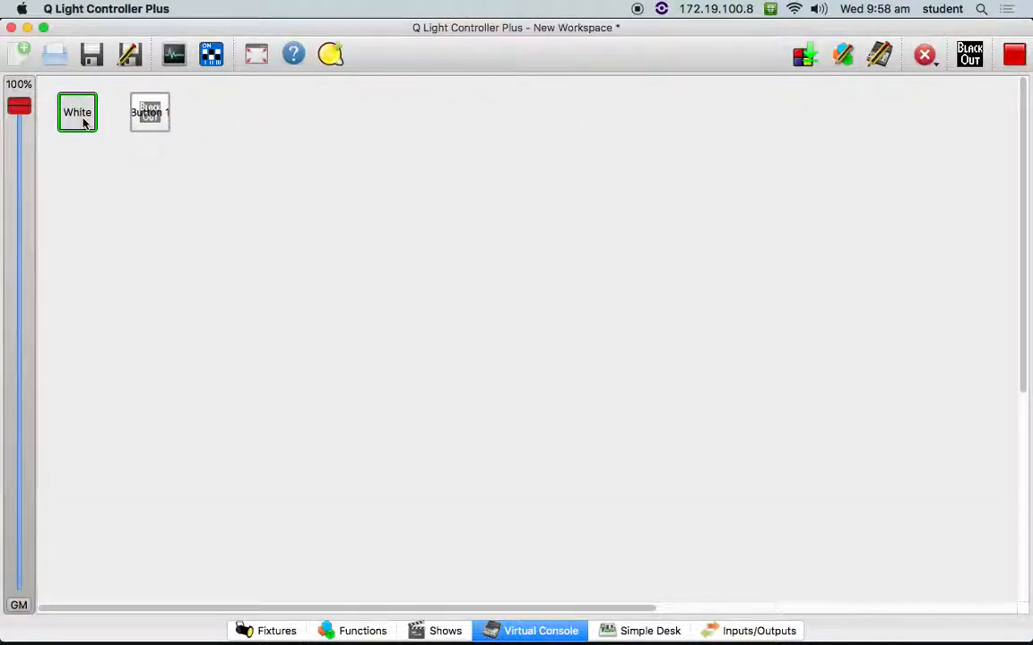
{"action": "left_click", "coordinate": [638, 632]}
- Turn on the blackout button, check the Simple Desk channel levels and return to the Virtual Console
{"action": "left_click", "coordinate": [549, 631]}
{"action": "left_click", "coordinate": [165, 114]}
{"action": "left_click", "coordinate": [629, 635]}
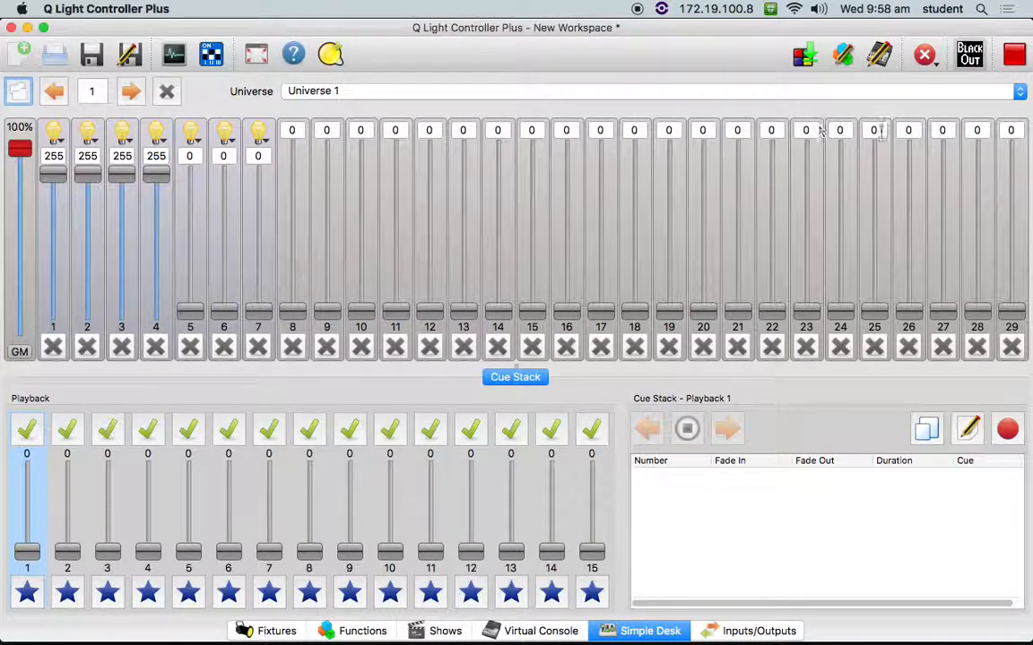
{"action": "left_click", "coordinate": [560, 632]}
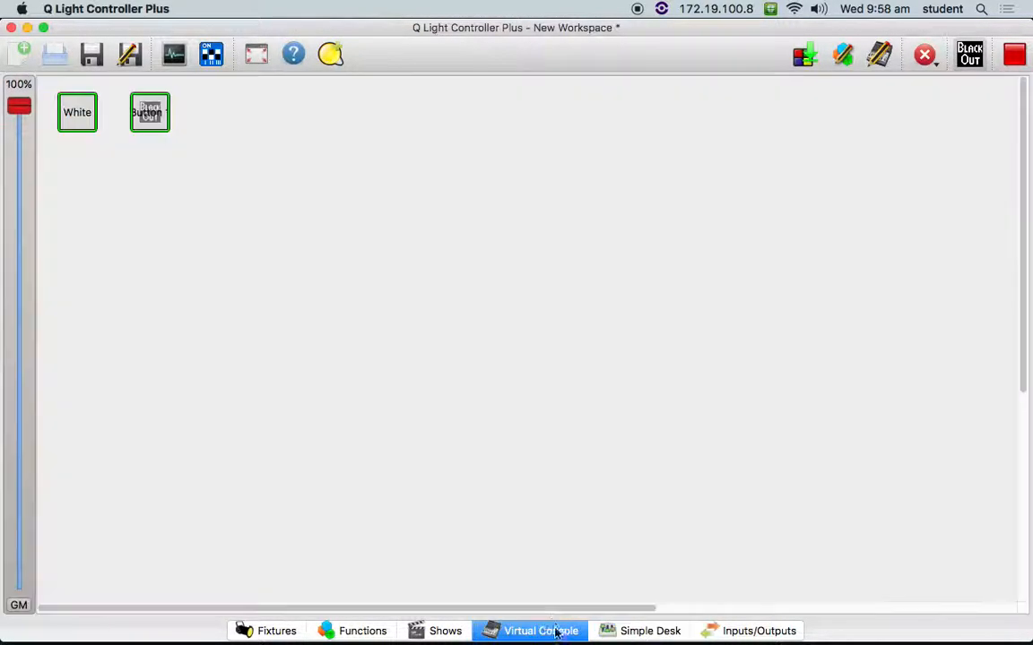
- Switch off the blackout and White buttons, and toggle both again to test them, leaving both off
{"action": "left_click", "coordinate": [148, 110]}
{"action": "left_click", "coordinate": [77, 112]}
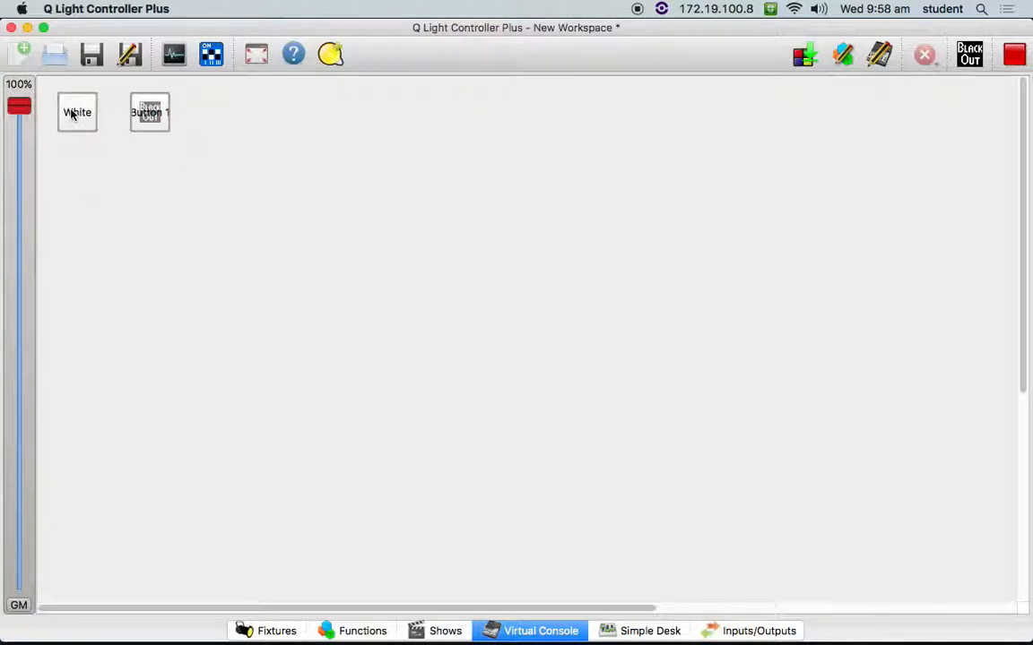
{"action": "left_click", "coordinate": [78, 114]}
{"action": "left_click", "coordinate": [152, 115]}
{"action": "left_click", "coordinate": [153, 113]}
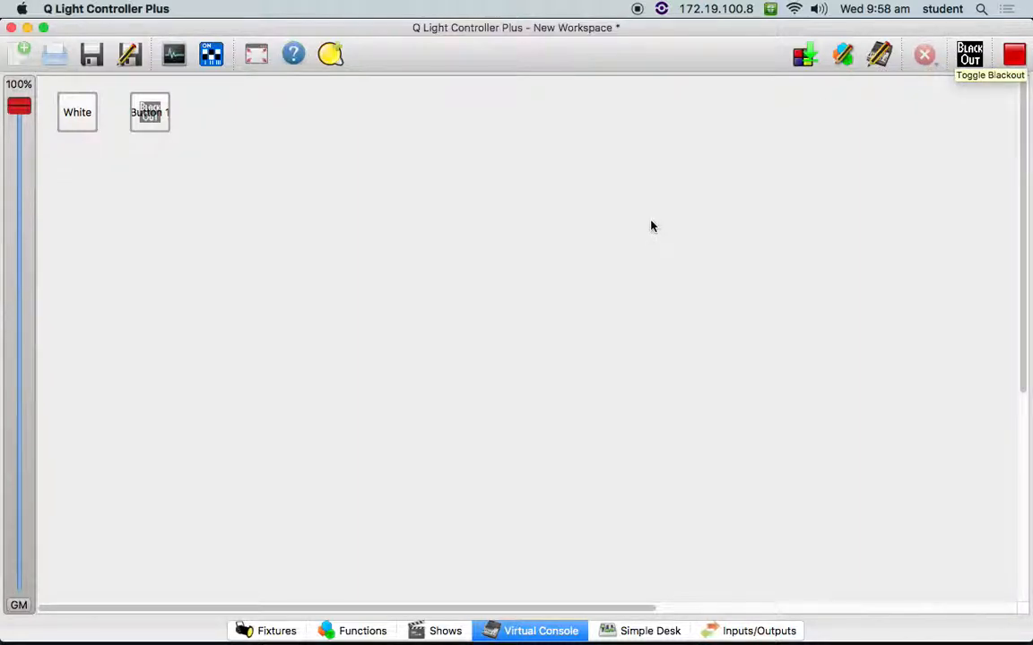
- Return to design mode, set the blackout button to Toggle function on/off and label it Black
{"action": "left_click", "coordinate": [1014, 56]}
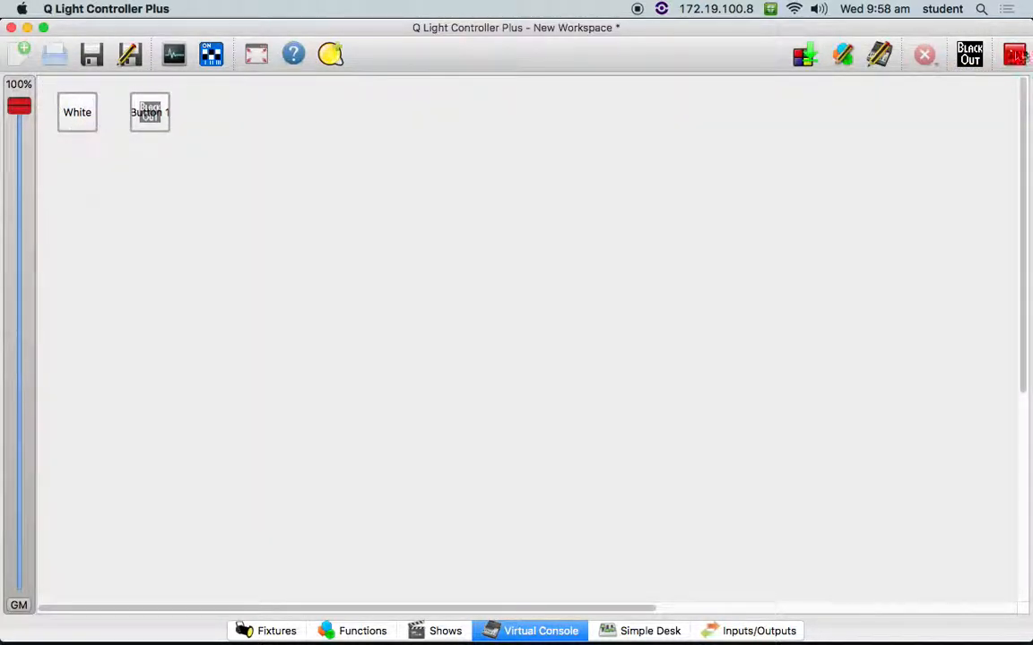
{"action": "left_click", "coordinate": [1014, 55]}
{"action": "left_click", "coordinate": [143, 146]}
{"action": "double_click", "coordinate": [154, 150]}
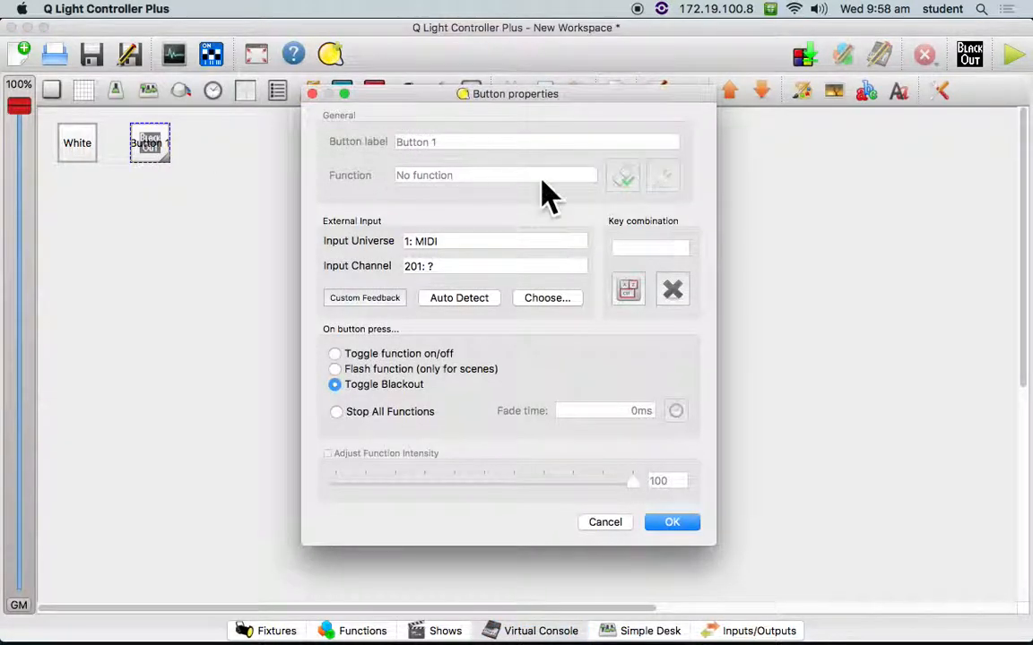
{"action": "left_click", "coordinate": [421, 354]}
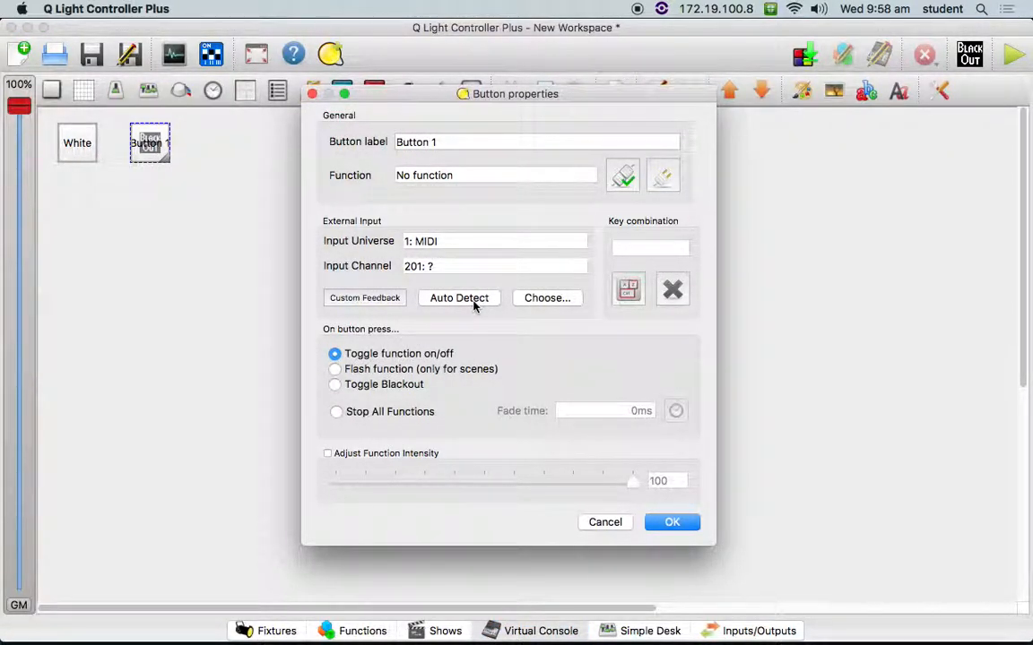
{"action": "triple_click", "coordinate": [455, 140]}
{"action": "type", "text": "Black"}
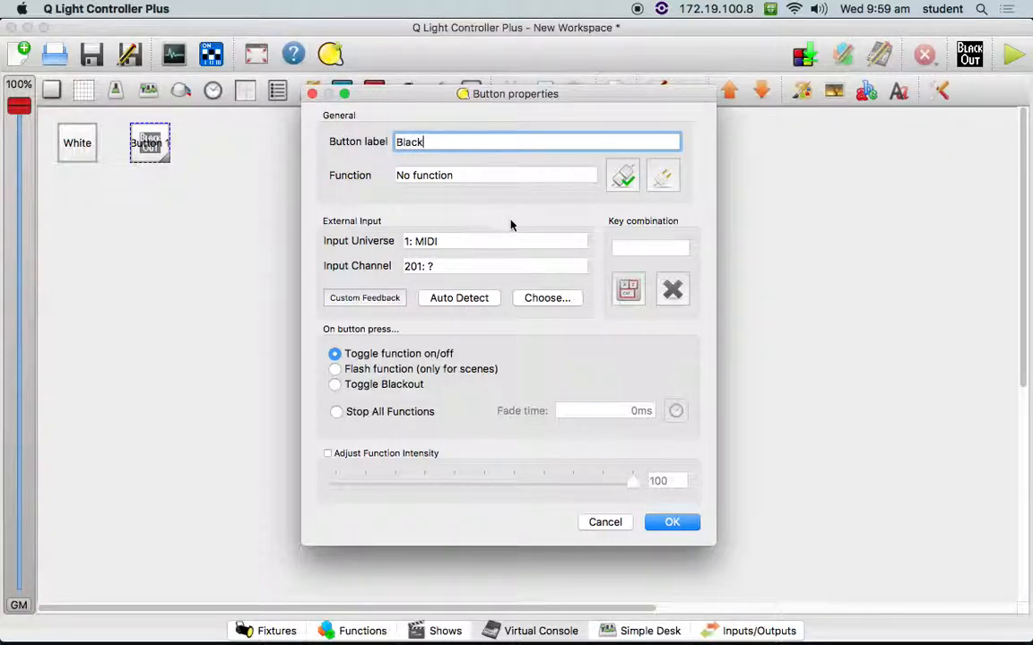
- Assign the Black scene as the Black button's function and accept its properties
{"action": "left_click", "coordinate": [623, 176]}
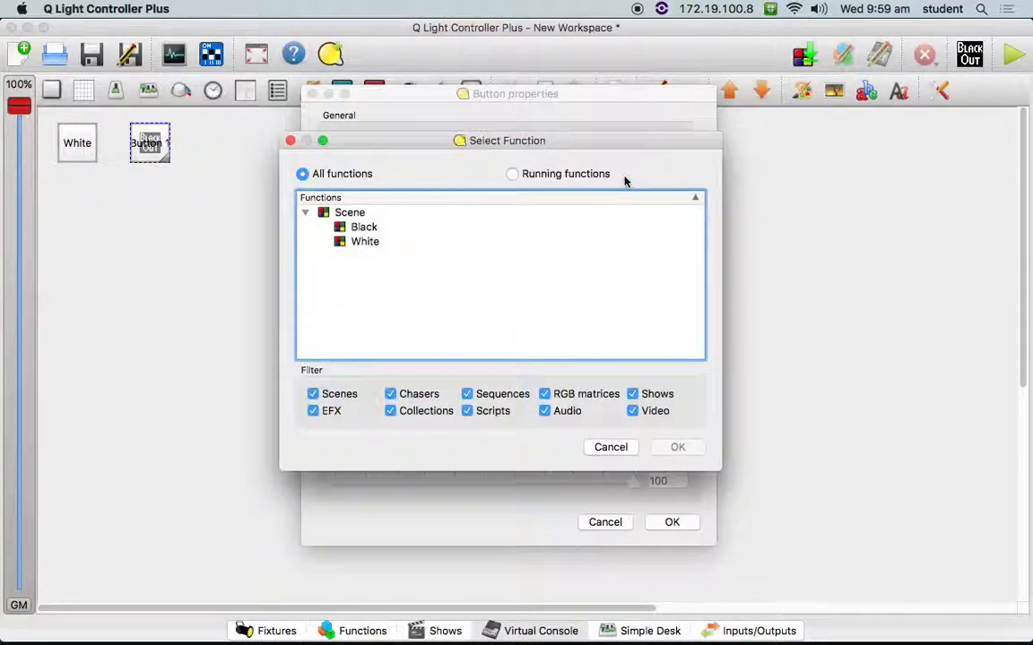
{"action": "left_click", "coordinate": [350, 227]}
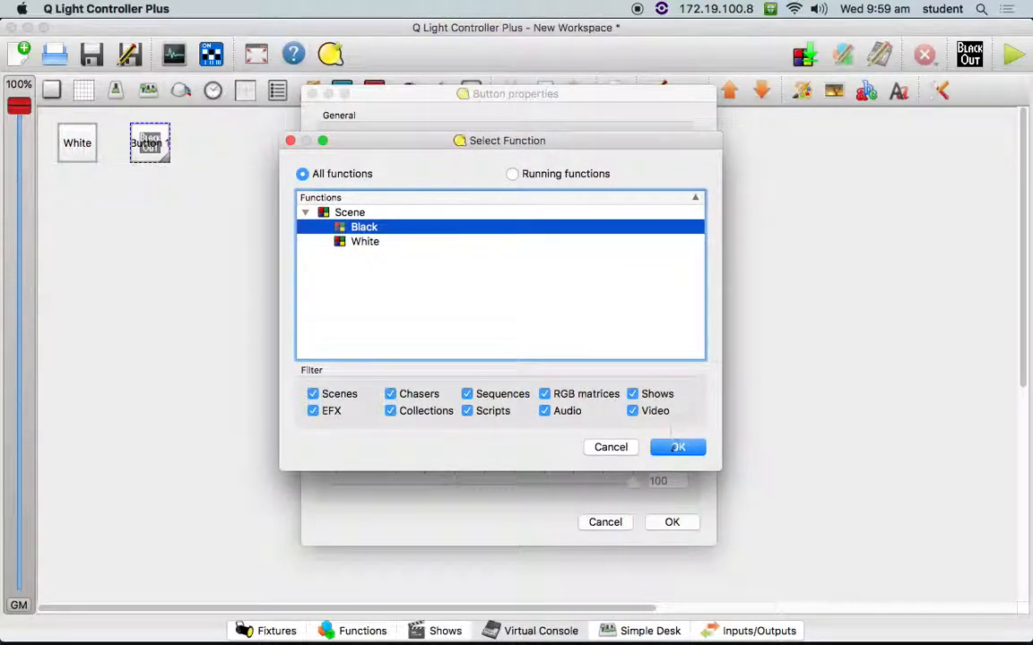
{"action": "left_click", "coordinate": [678, 447]}
{"action": "left_click", "coordinate": [674, 524]}
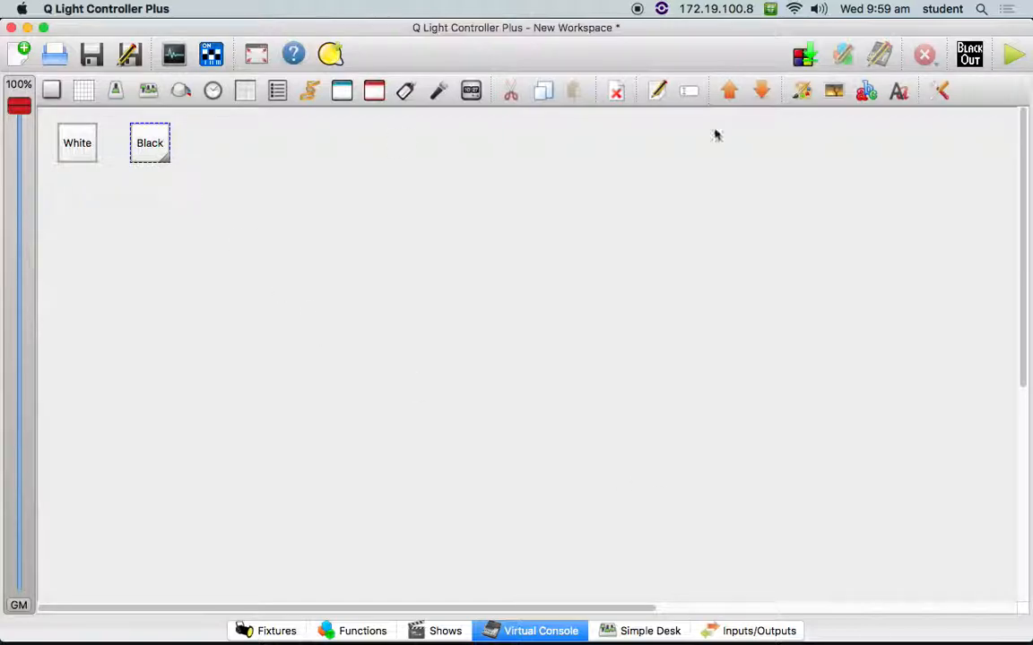
- Switch to operate mode, turn on White, check its levels in Simple Desk, and turn on Black in the Virtual Console
{"action": "left_click", "coordinate": [1010, 57]}
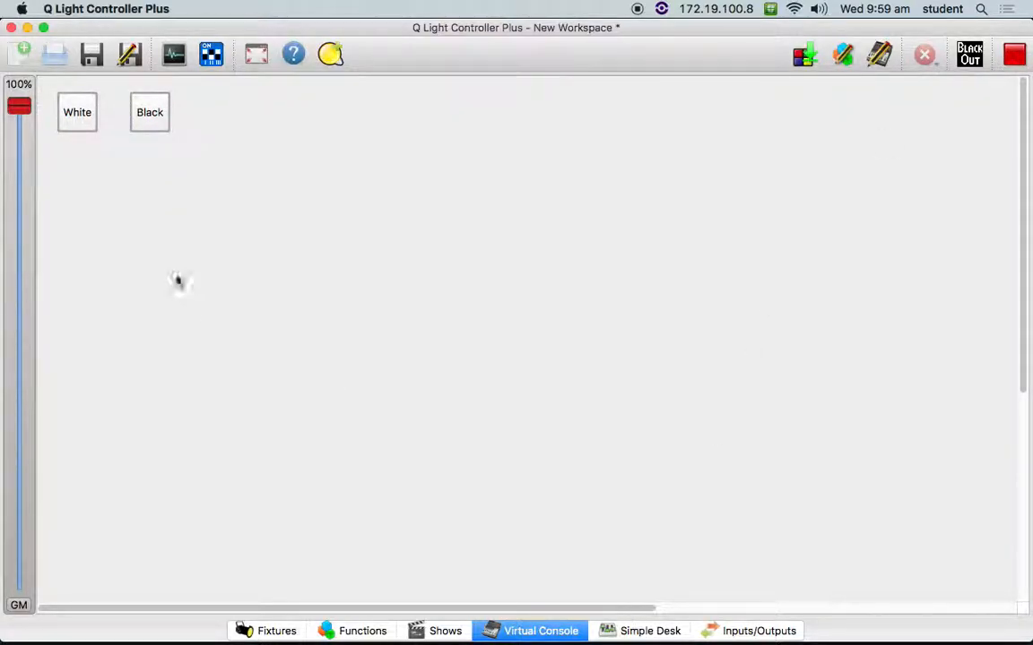
{"action": "left_click", "coordinate": [79, 112]}
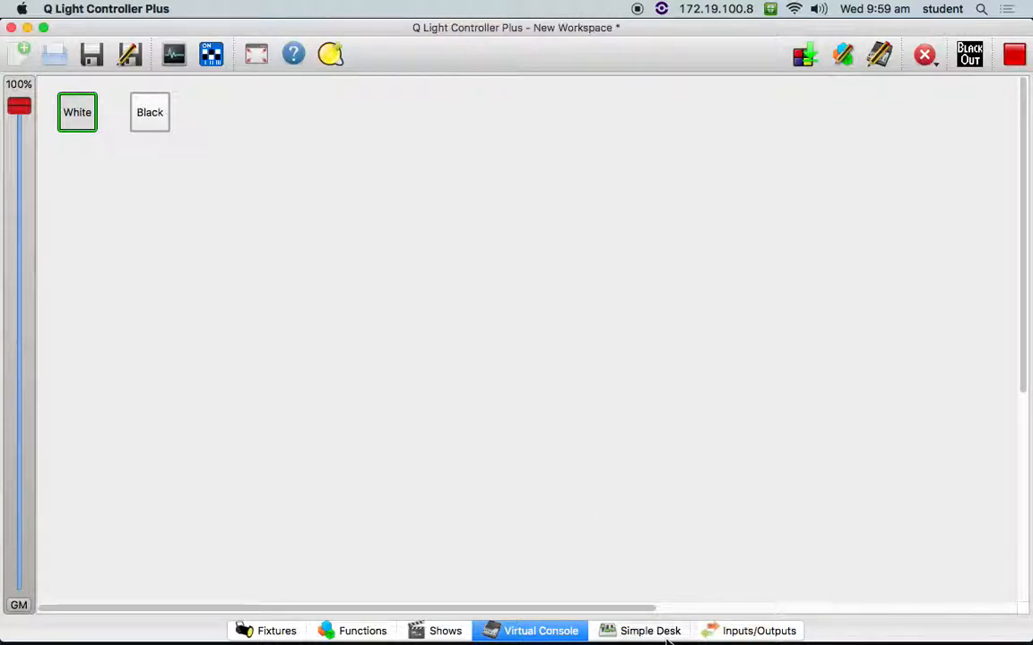
{"action": "left_click", "coordinate": [664, 631]}
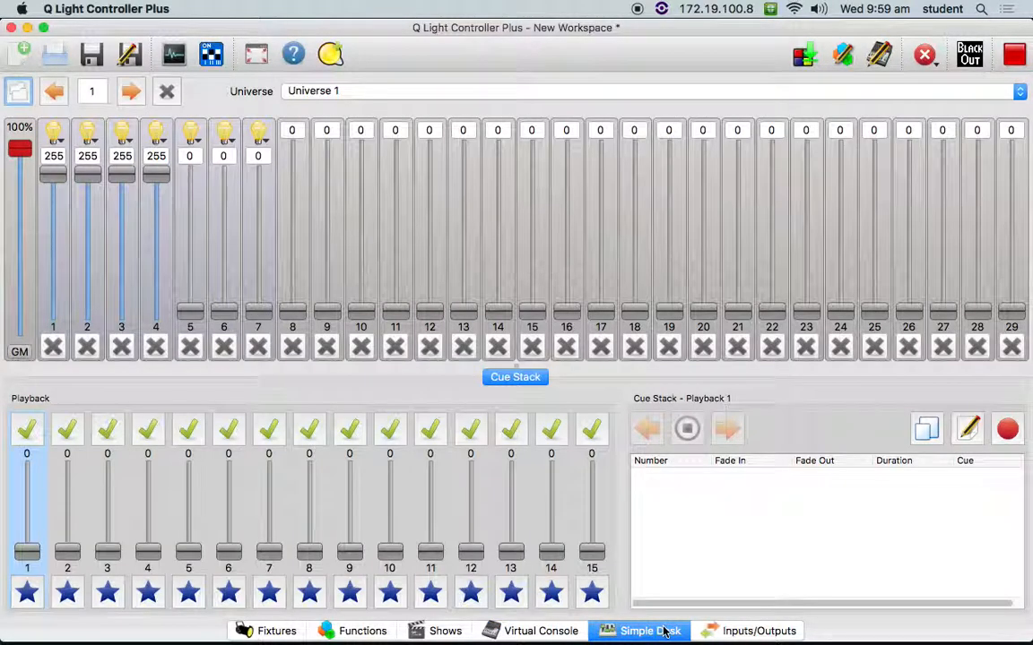
{"action": "left_click", "coordinate": [542, 632]}
{"action": "left_click", "coordinate": [154, 118]}
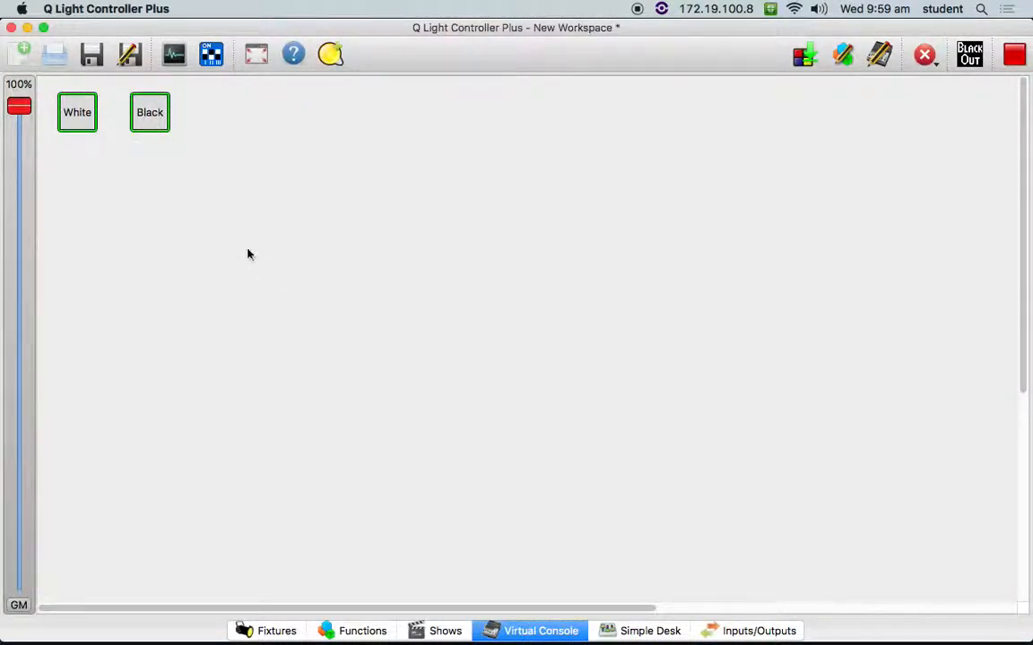
- Switch off White while Black stays on, check the levels in Simple Desk, and repeat the check with White switched back on
{"action": "left_click", "coordinate": [65, 115]}
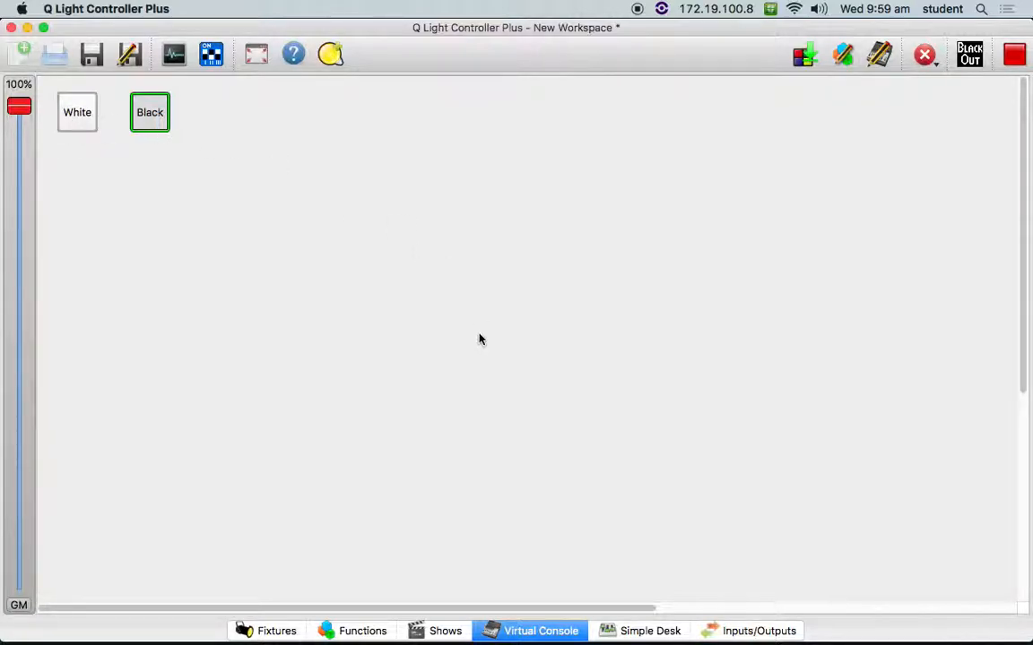
{"action": "left_click", "coordinate": [656, 631]}
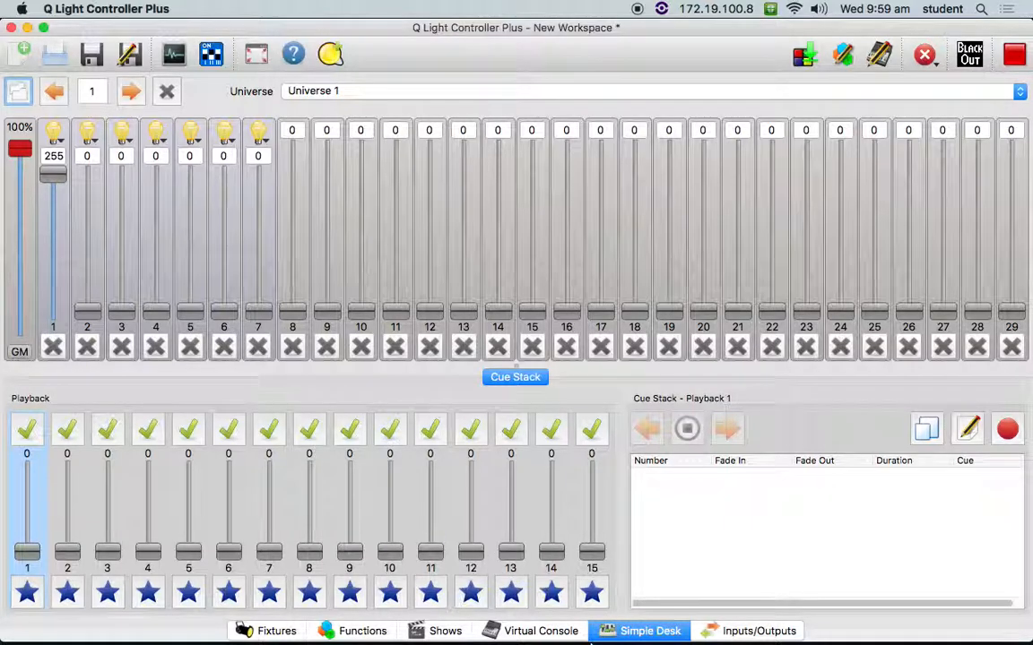
{"action": "left_click", "coordinate": [537, 629]}
{"action": "left_click", "coordinate": [66, 103]}
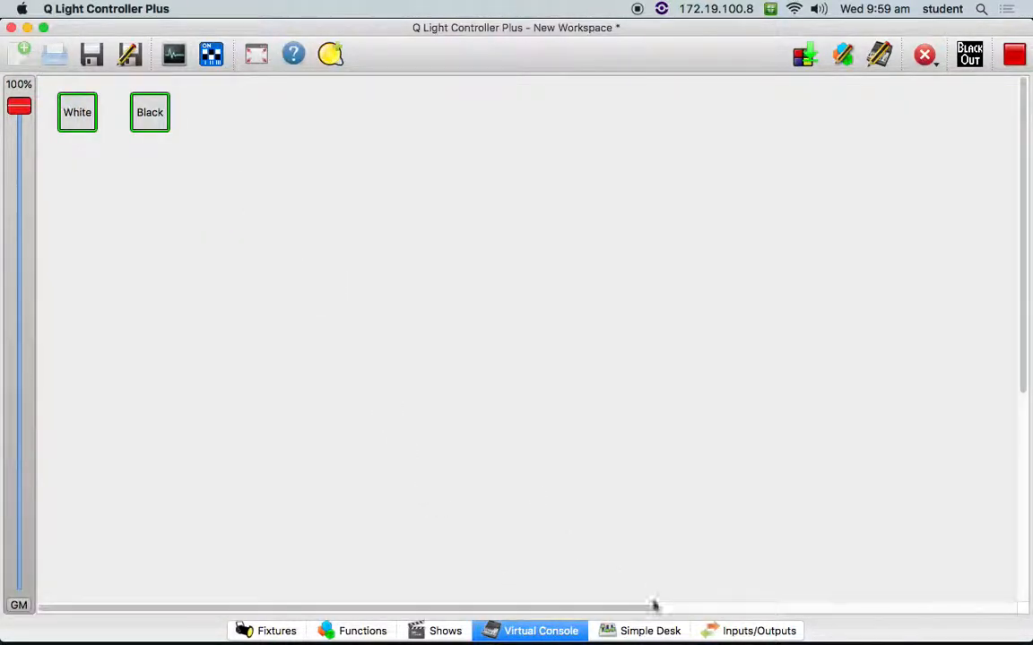
{"action": "left_click", "coordinate": [644, 633]}
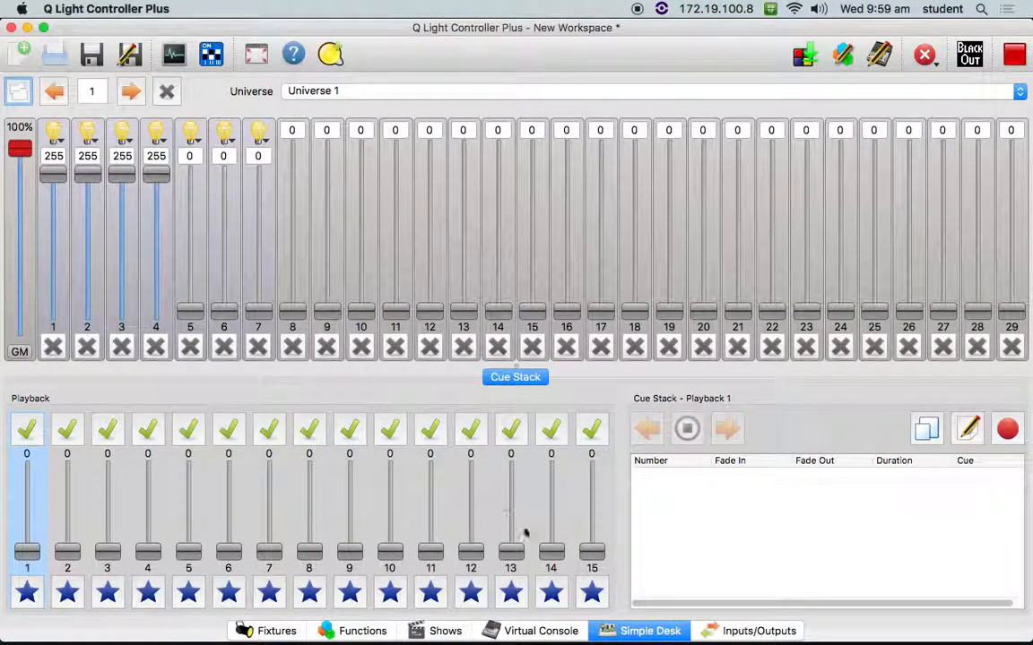
- Switch Black off and back on with White active, checking the channel levels in Simple Desk after each change
{"action": "left_click", "coordinate": [561, 633]}
{"action": "left_click", "coordinate": [151, 115]}
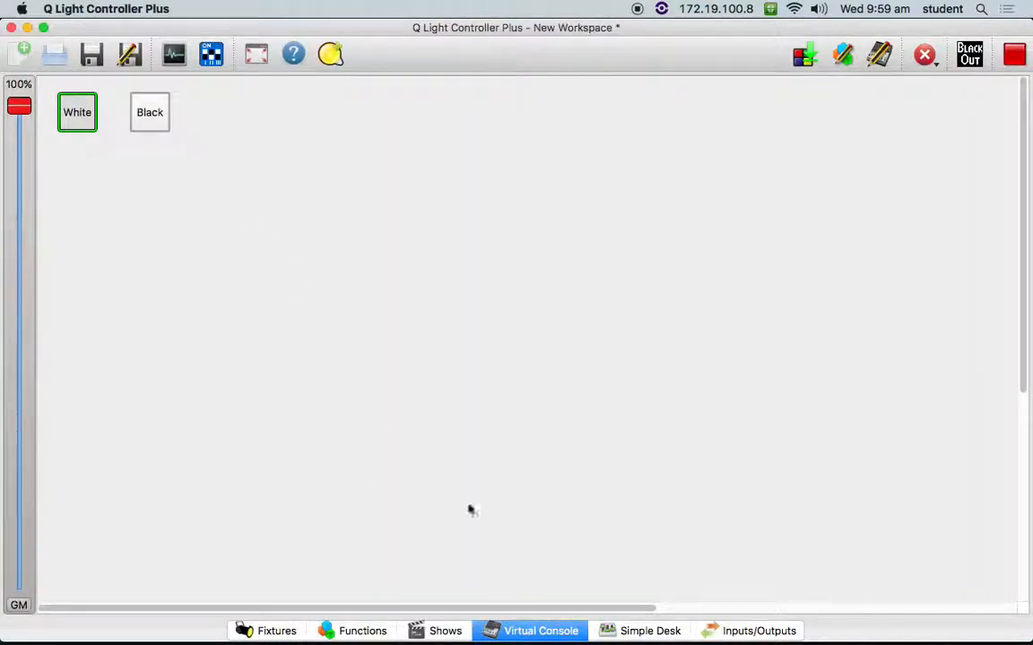
{"action": "left_click", "coordinate": [668, 632]}
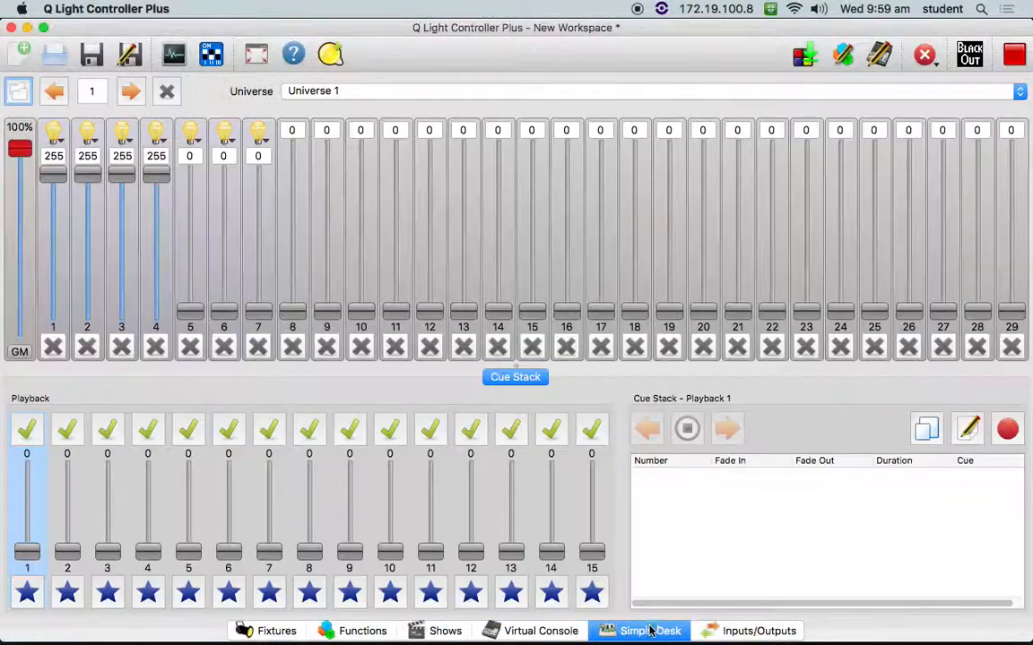
{"action": "left_click", "coordinate": [552, 631]}
{"action": "left_click", "coordinate": [157, 119]}
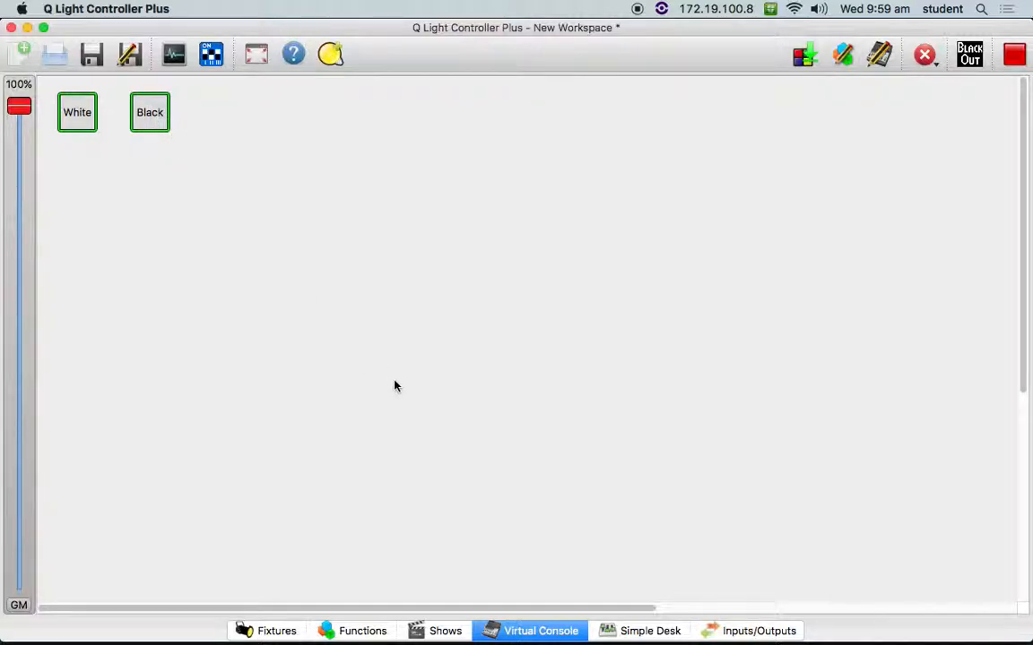
{"action": "left_click", "coordinate": [651, 633]}
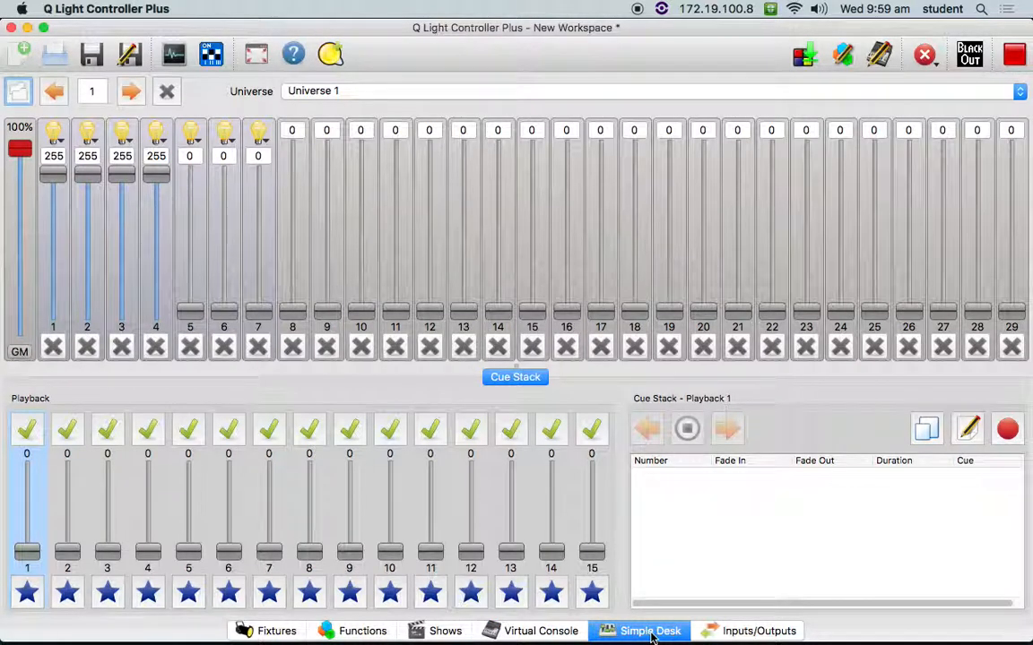
- Switch off both White and Black in the Virtual Console and check the levels in Simple Desk
{"action": "left_click", "coordinate": [567, 632]}
{"action": "left_click", "coordinate": [92, 118]}
{"action": "left_click", "coordinate": [160, 117]}
{"action": "left_click", "coordinate": [646, 631]}
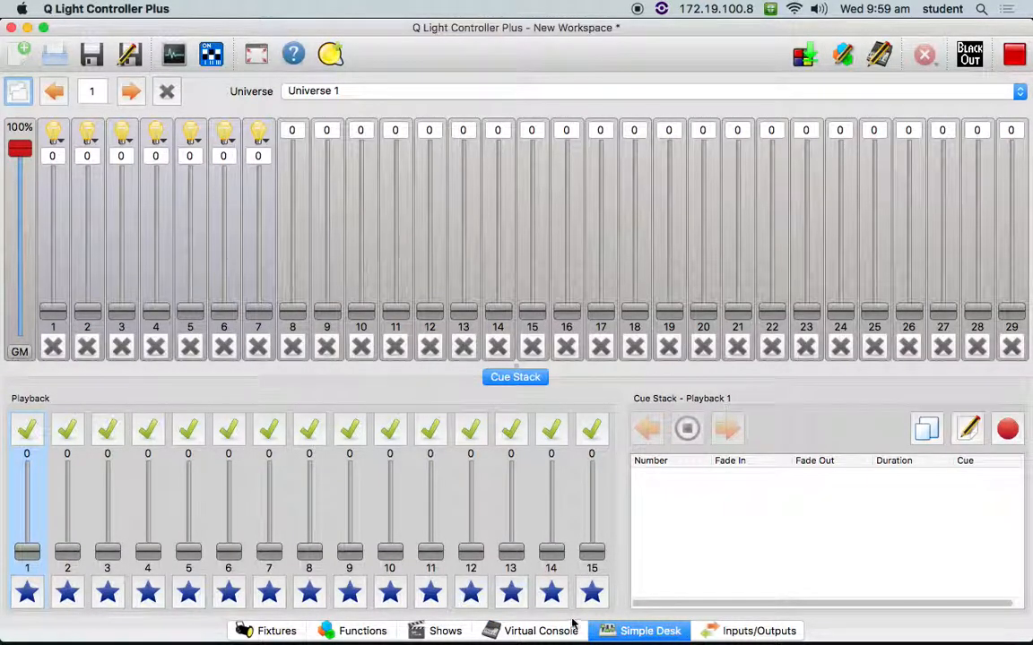
- Turn on Black alone, followed by White alone, checking the channel levels of each in Simple Desk
{"action": "left_click", "coordinate": [543, 630]}
{"action": "left_click", "coordinate": [150, 124]}
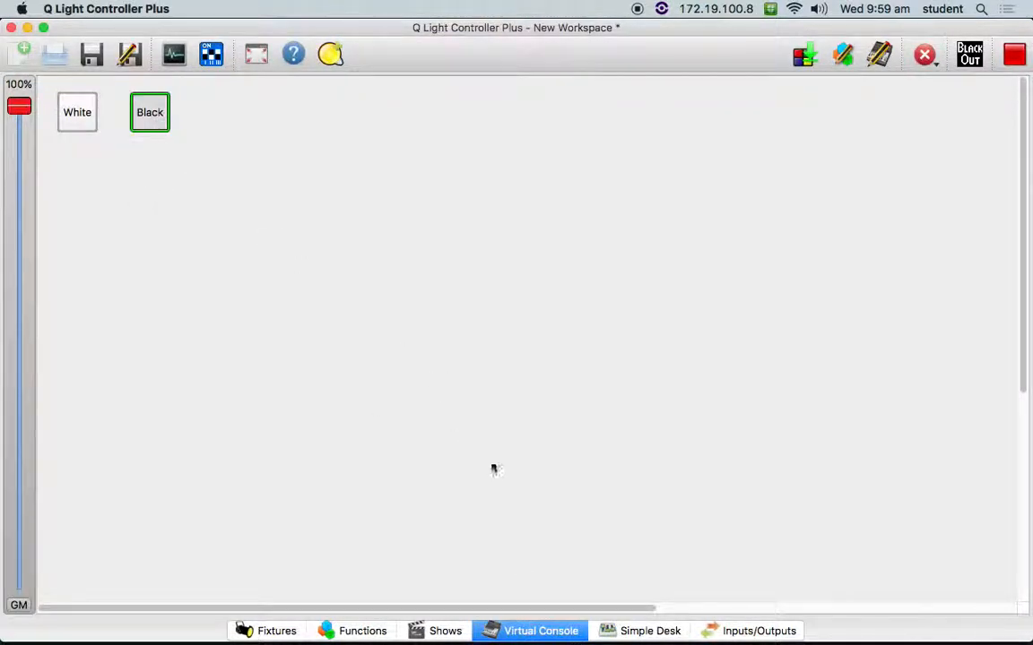
{"action": "left_click", "coordinate": [627, 631]}
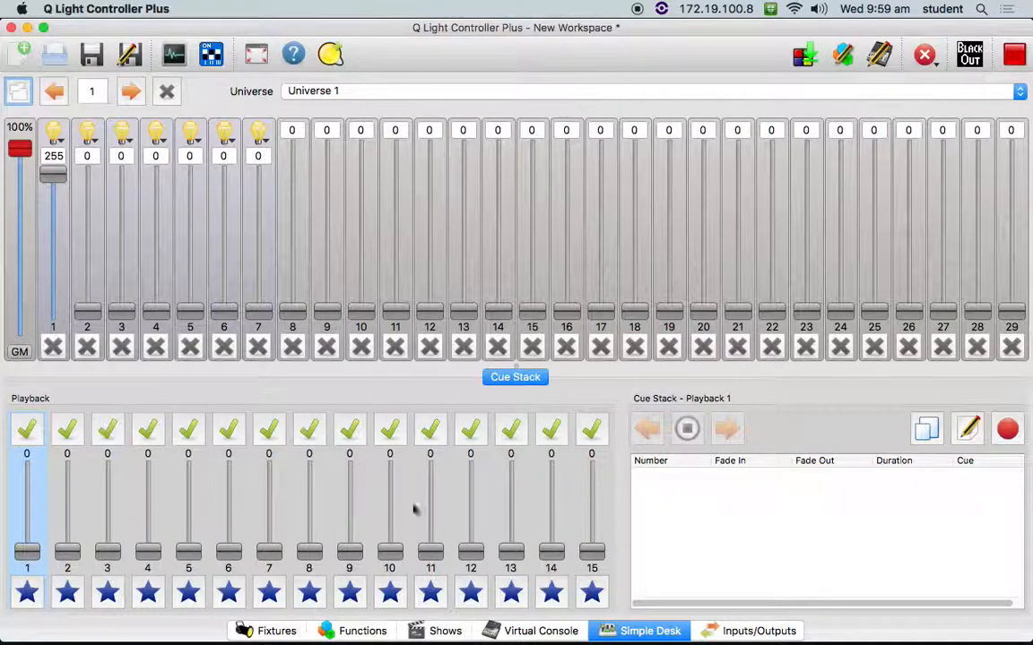
{"action": "left_click", "coordinate": [538, 631]}
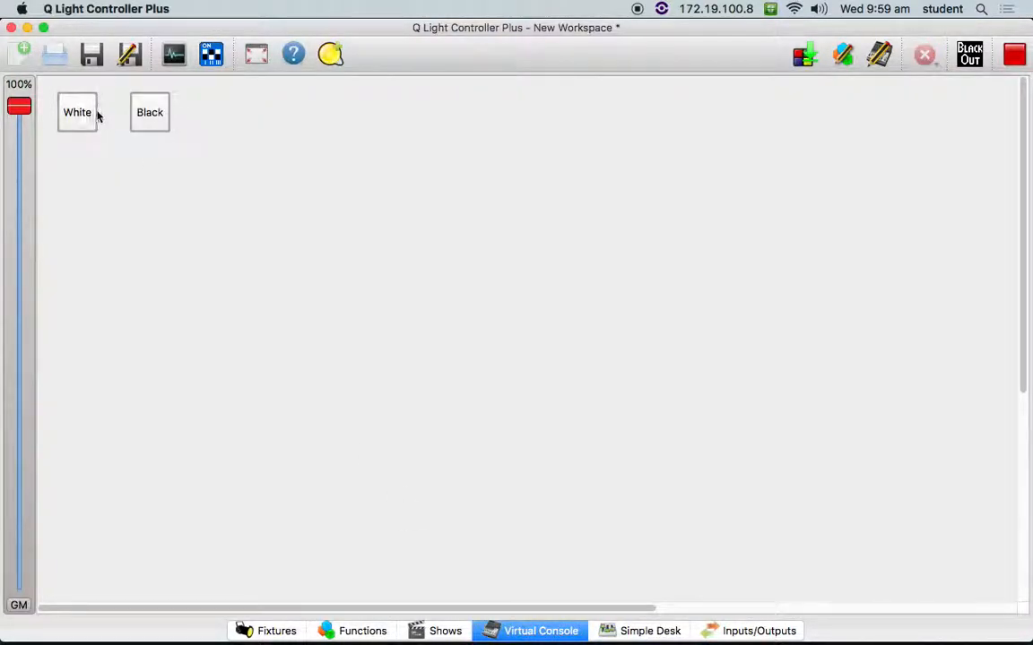
{"action": "left_click", "coordinate": [70, 122]}
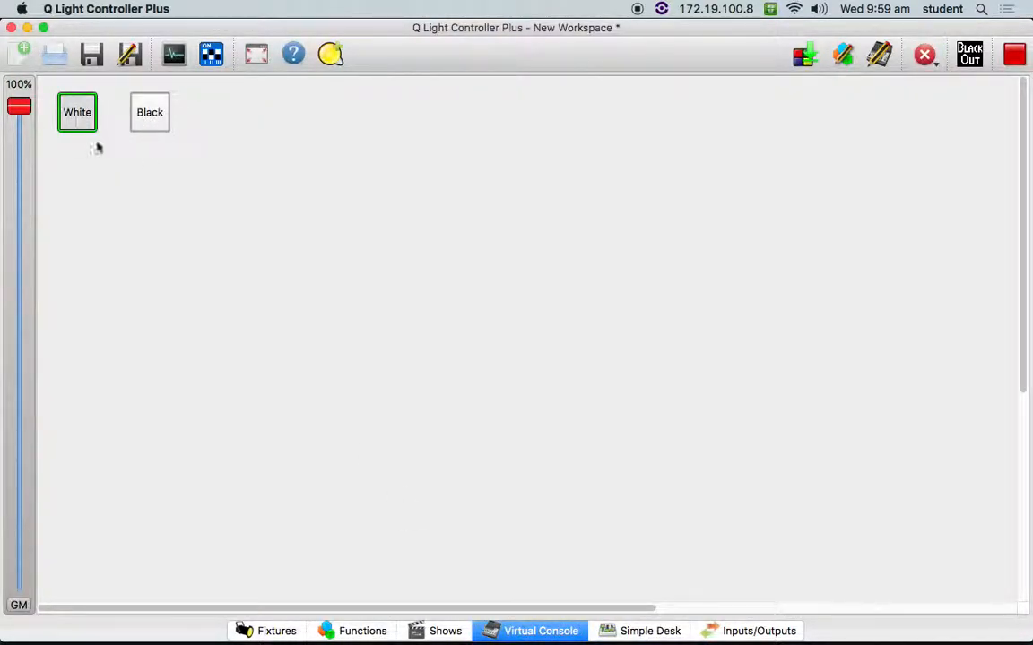
{"action": "left_click", "coordinate": [638, 632]}
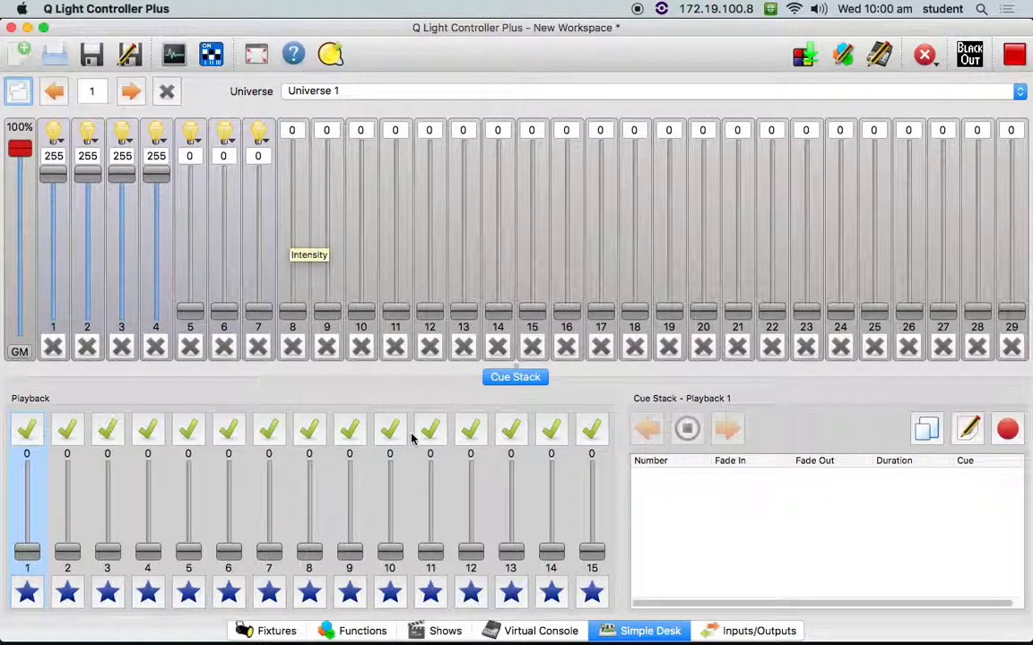
- Add Black to the active White, check the combined levels in Simple Desk, and switch both buttons off
{"action": "left_click", "coordinate": [538, 631]}
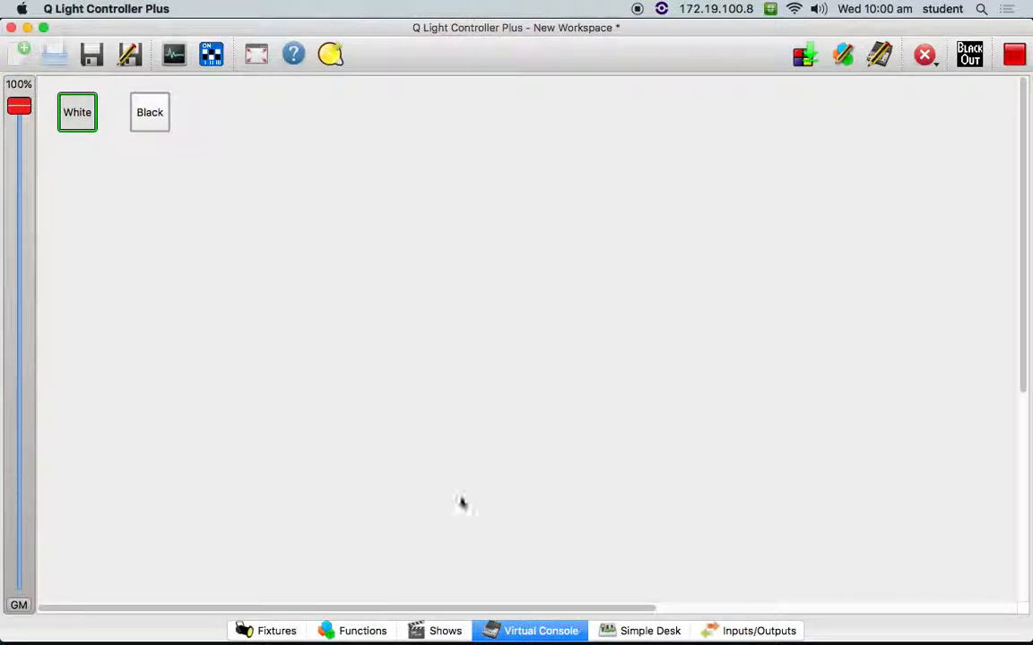
{"action": "left_click", "coordinate": [149, 111]}
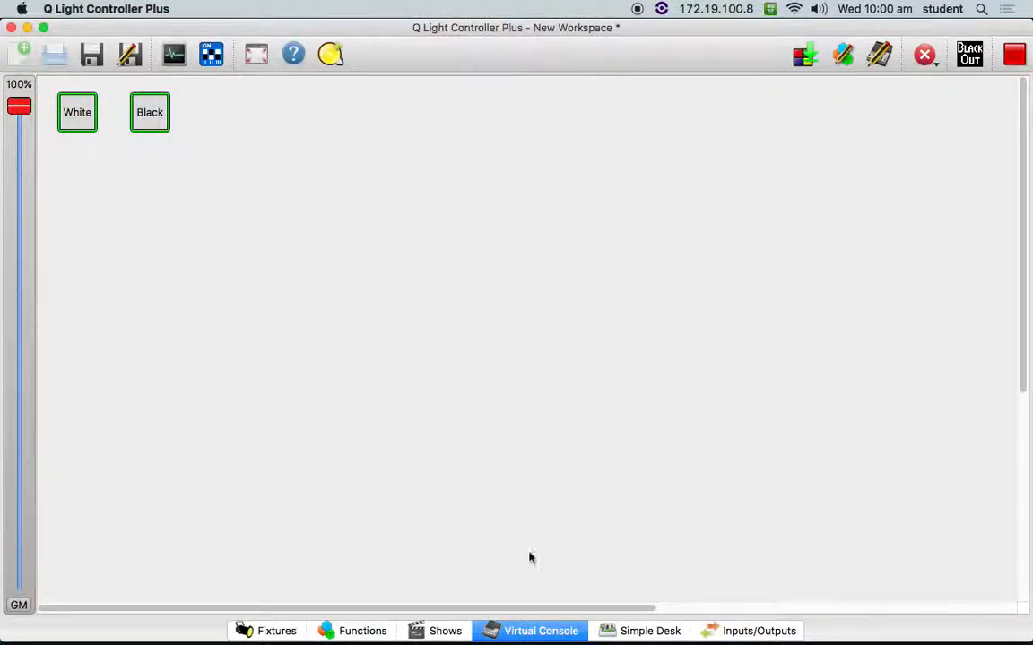
{"action": "left_click", "coordinate": [647, 632]}
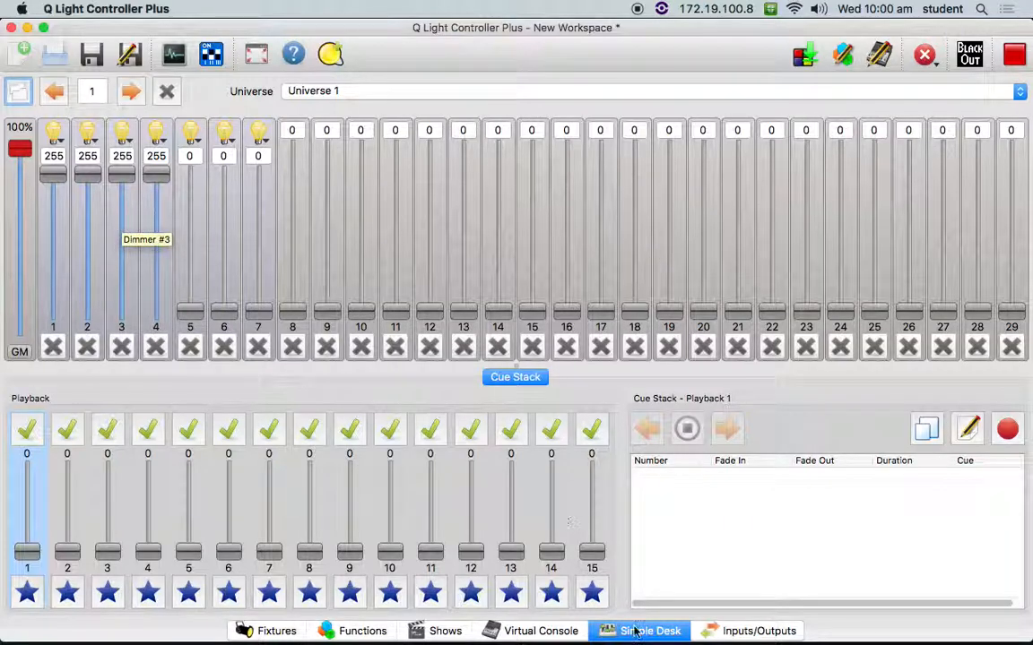
{"action": "left_click", "coordinate": [542, 631]}
{"action": "left_click", "coordinate": [160, 114]}
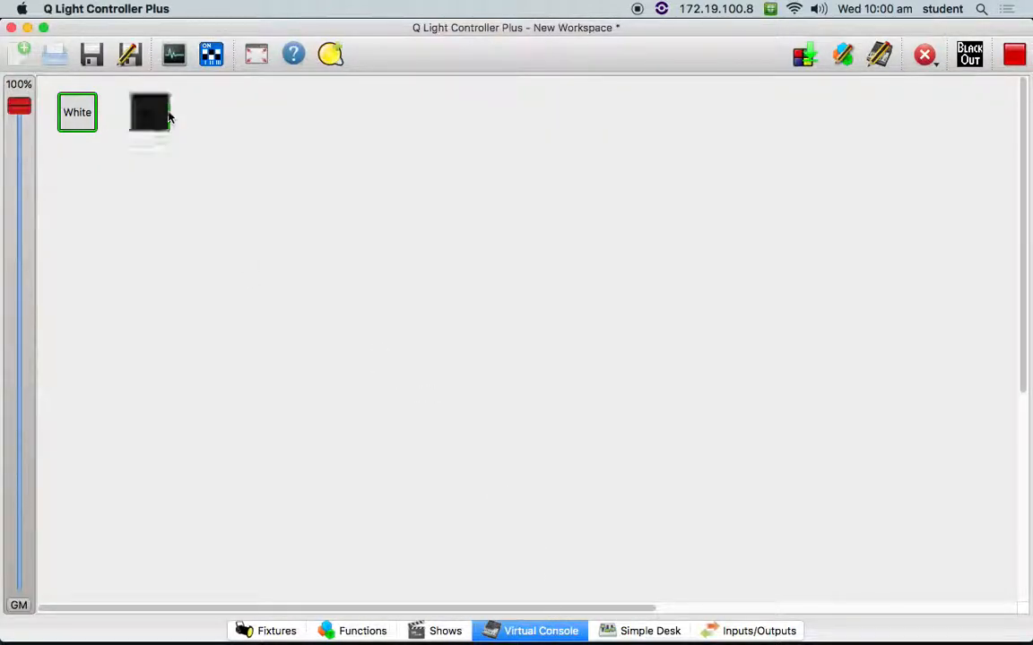
{"action": "left_click", "coordinate": [81, 119]}
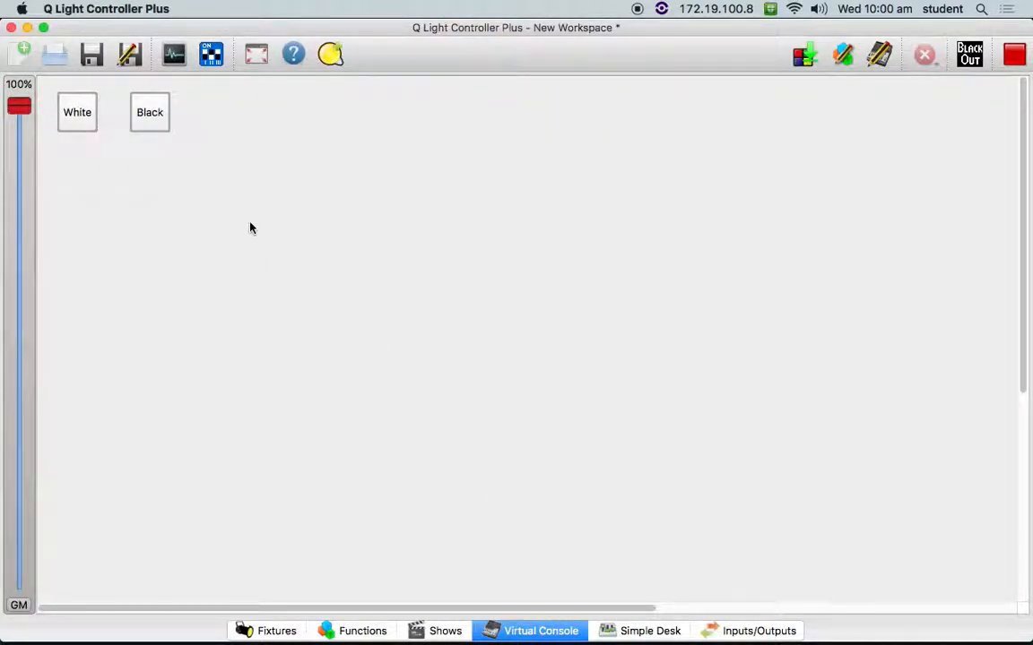
- Switch to the Max patch and play note 60 repeatedly and note 72 to test triggering the console buttons
{"action": "key", "text": "super+Tab"}
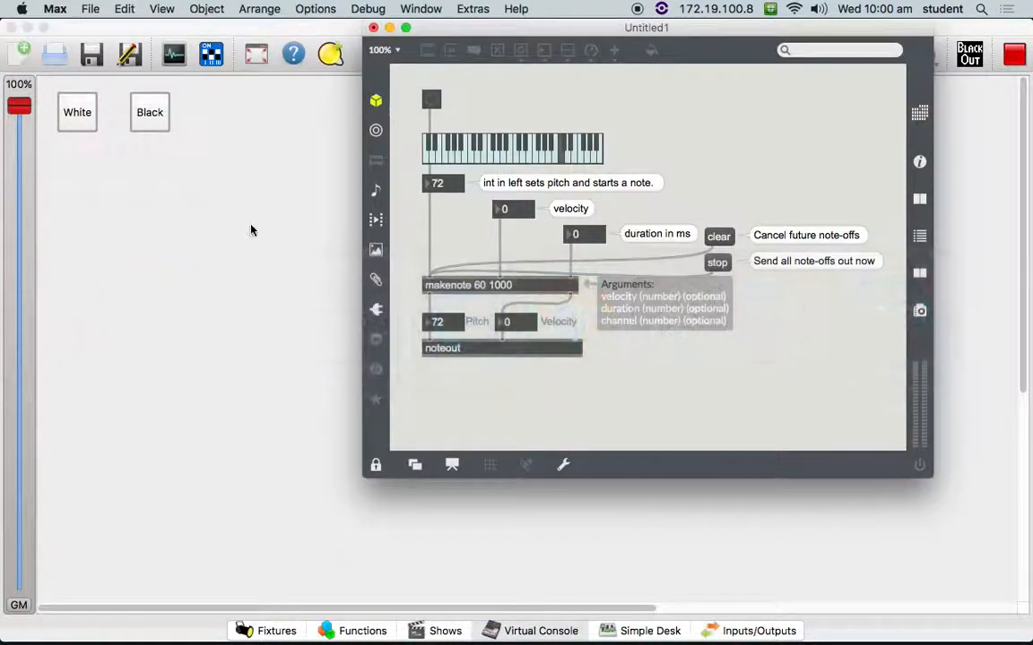
{"action": "left_click", "coordinate": [514, 159]}
{"action": "left_click", "coordinate": [516, 160]}
{"action": "left_click", "coordinate": [515, 161]}
{"action": "left_click", "coordinate": [516, 161]}
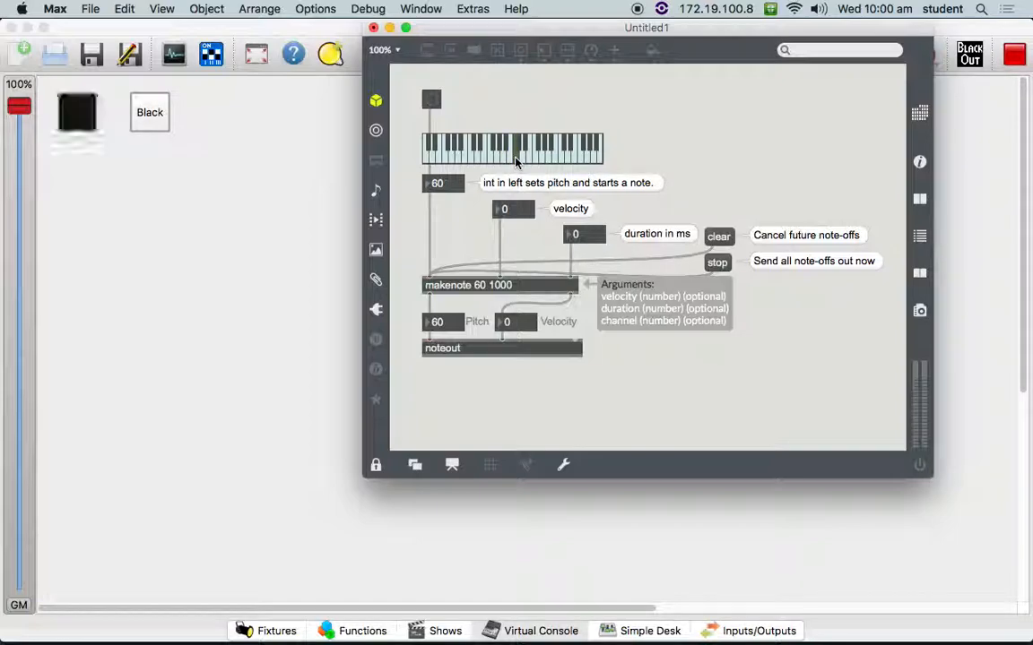
{"action": "left_click", "coordinate": [557, 160]}
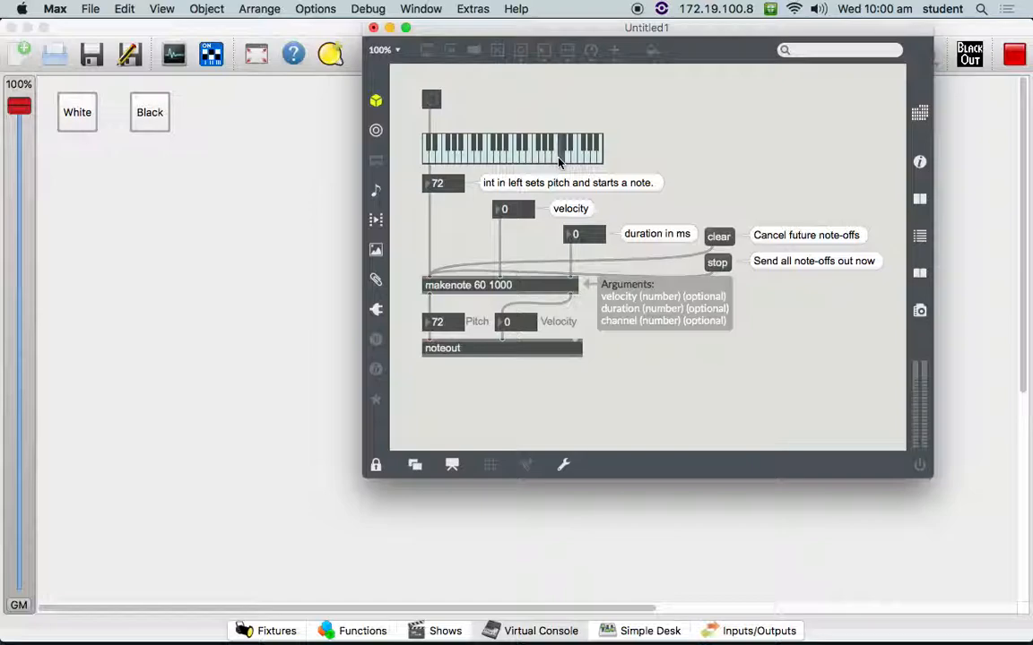
- Switch back to Q Light Controller Plus, return to design mode and open the Black button's widget properties
{"action": "left_click", "coordinate": [23, 175]}
{"action": "left_click", "coordinate": [1014, 55]}
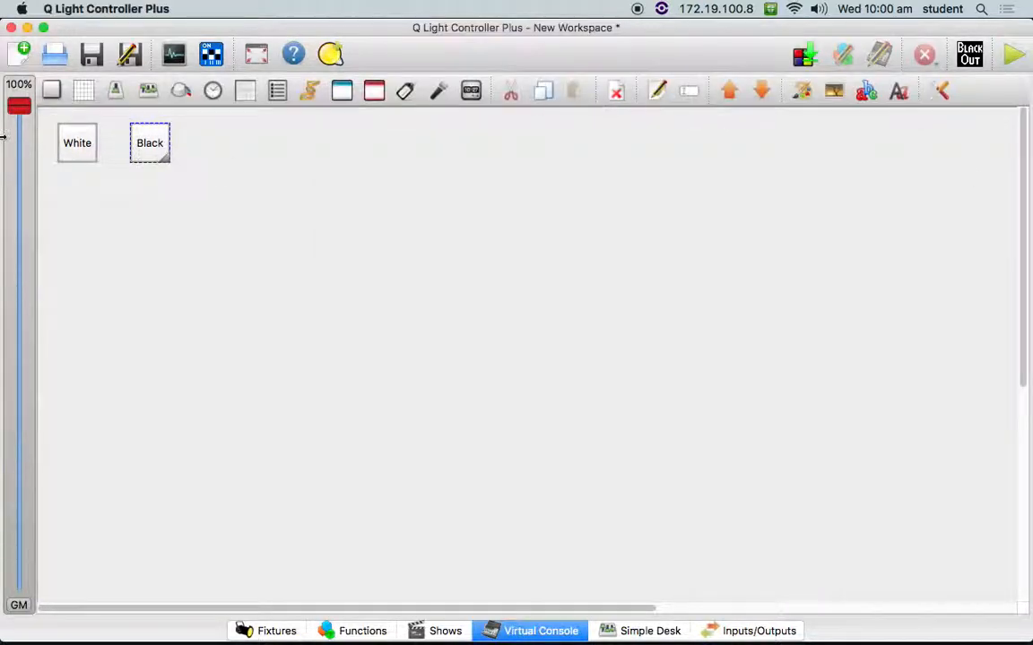
{"action": "right_click", "coordinate": [143, 141]}
{"action": "left_click", "coordinate": [176, 222]}
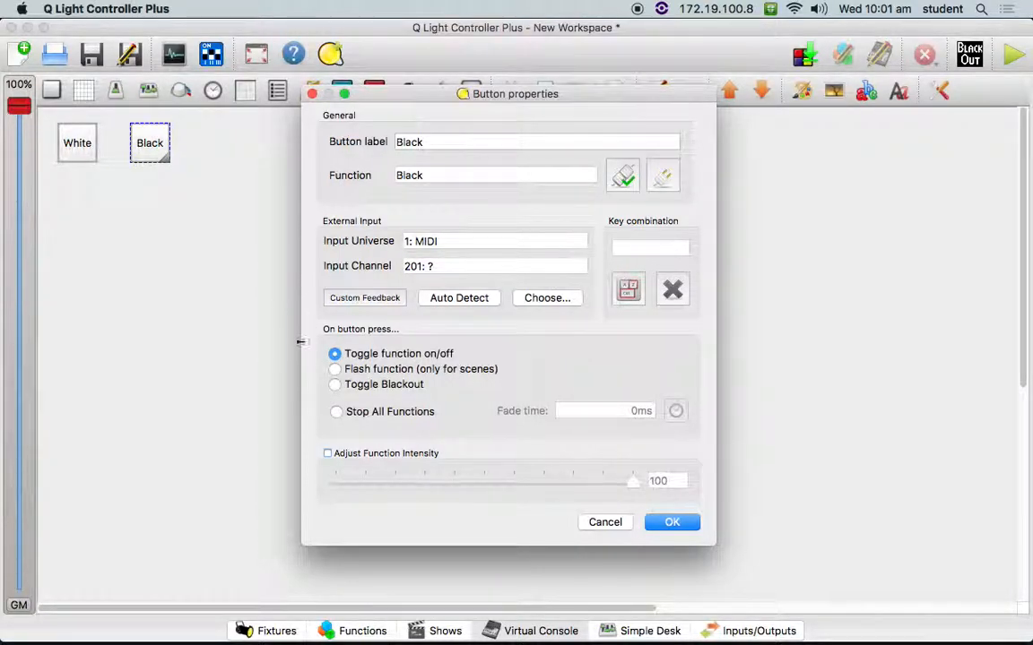
- Try the Flash function, Stop All Functions and Toggle Blackout actions for the Black button, and cancel its properties
{"action": "left_click", "coordinate": [339, 370]}
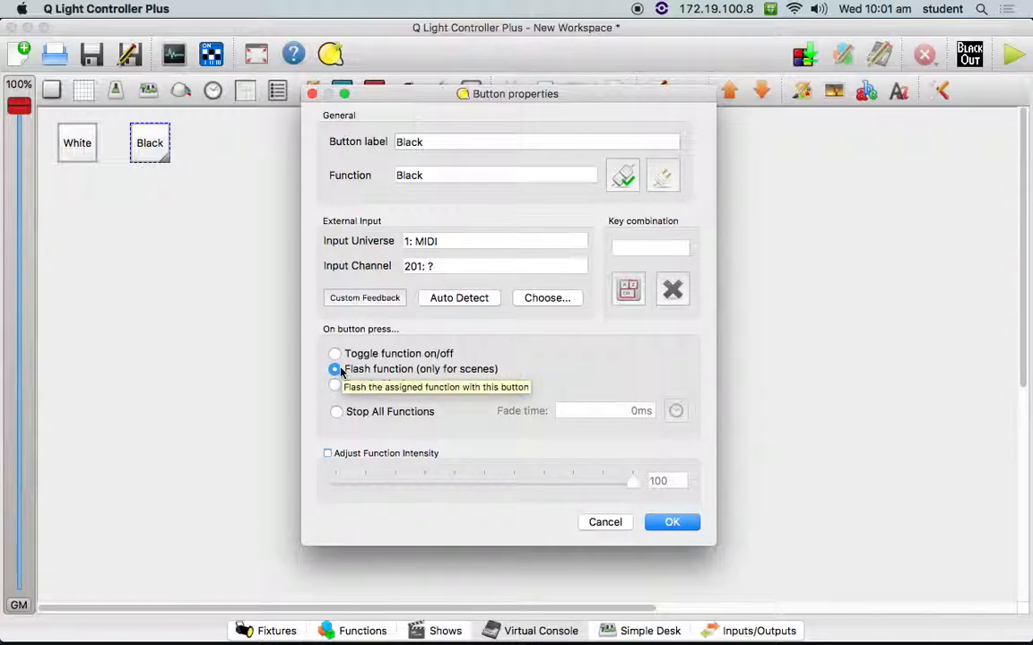
{"action": "left_click", "coordinate": [335, 355]}
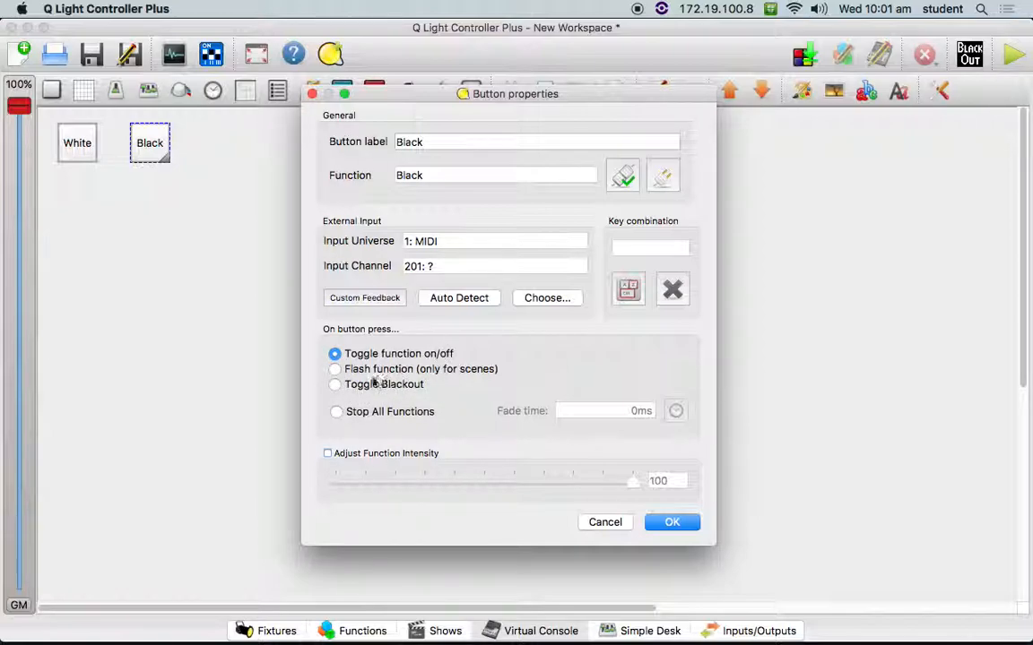
{"action": "left_click", "coordinate": [337, 412]}
{"action": "left_click", "coordinate": [334, 353]}
{"action": "left_click", "coordinate": [334, 384]}
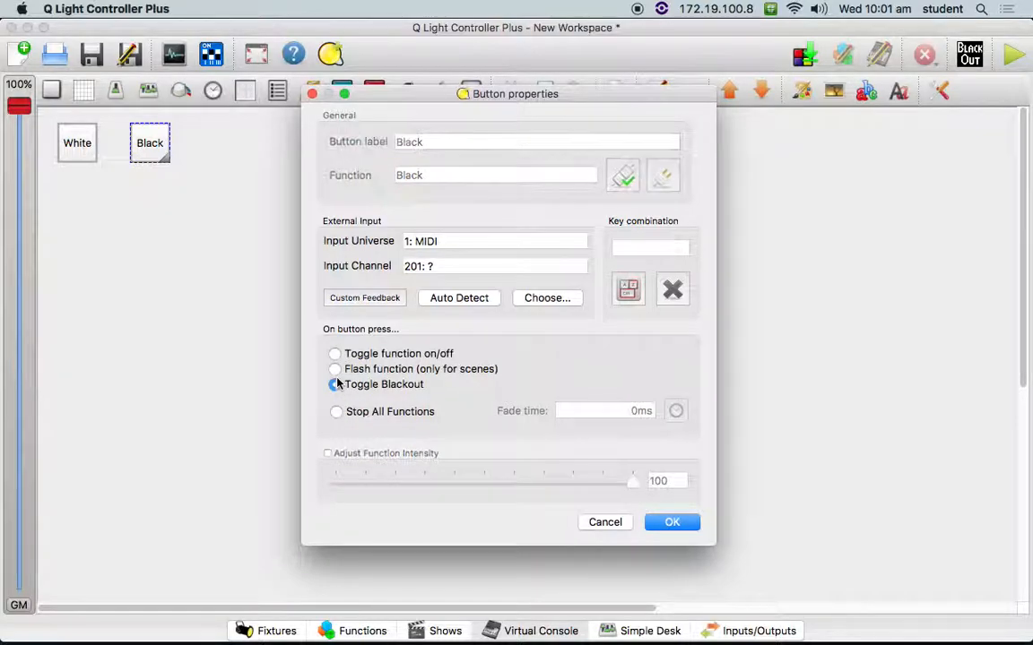
{"action": "left_click", "coordinate": [334, 354]}
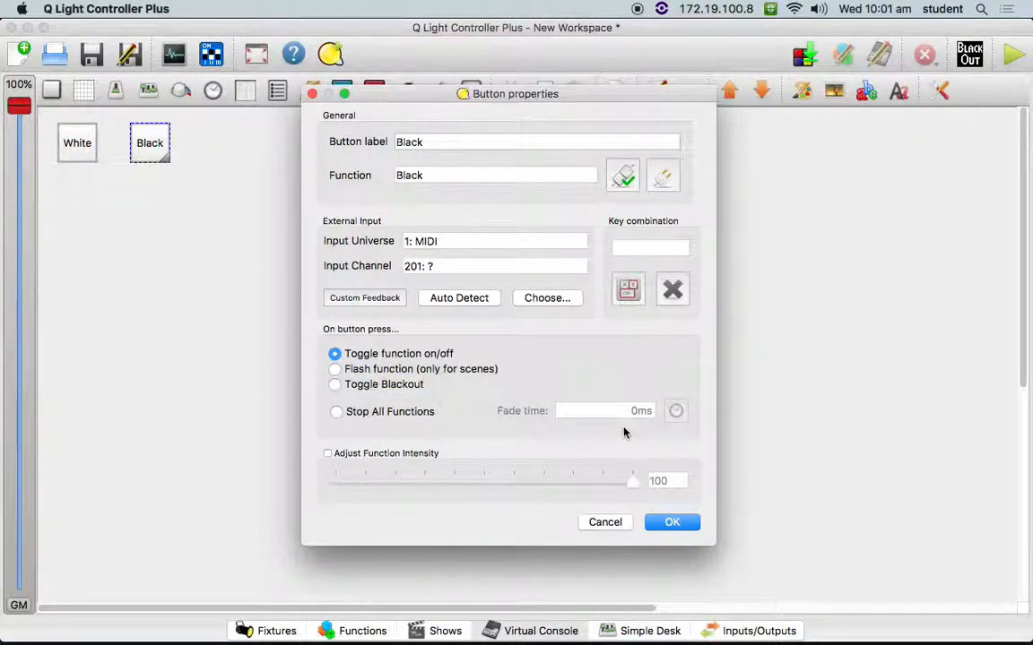
{"action": "left_click", "coordinate": [605, 523]}
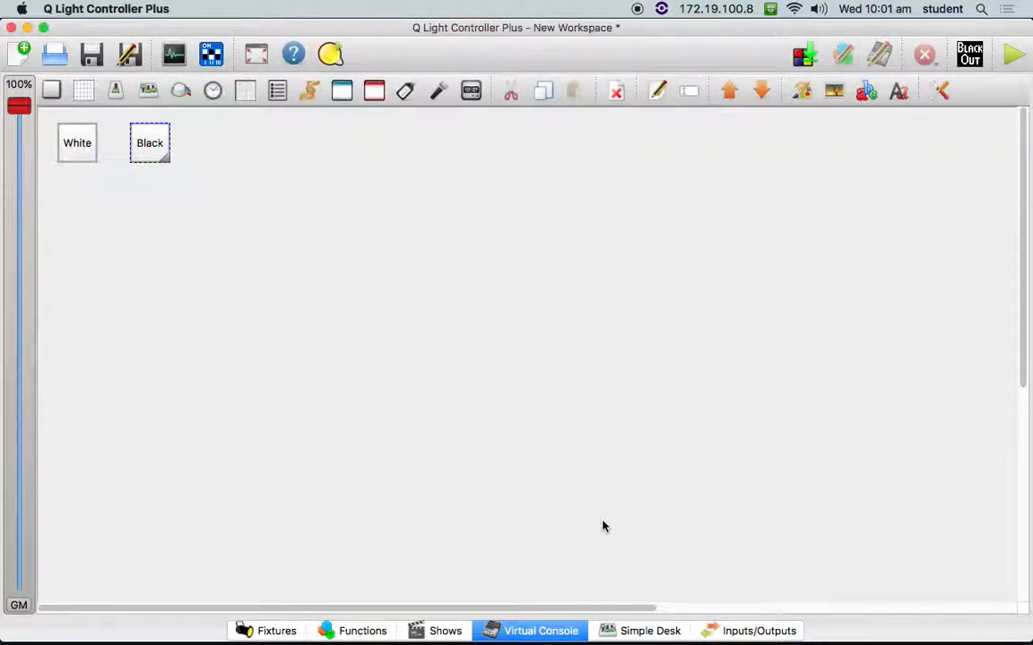
- Set the White button's action to Flash function (only for scenes) and accept its properties
{"action": "left_click", "coordinate": [83, 150]}
{"action": "right_click", "coordinate": [83, 152]}
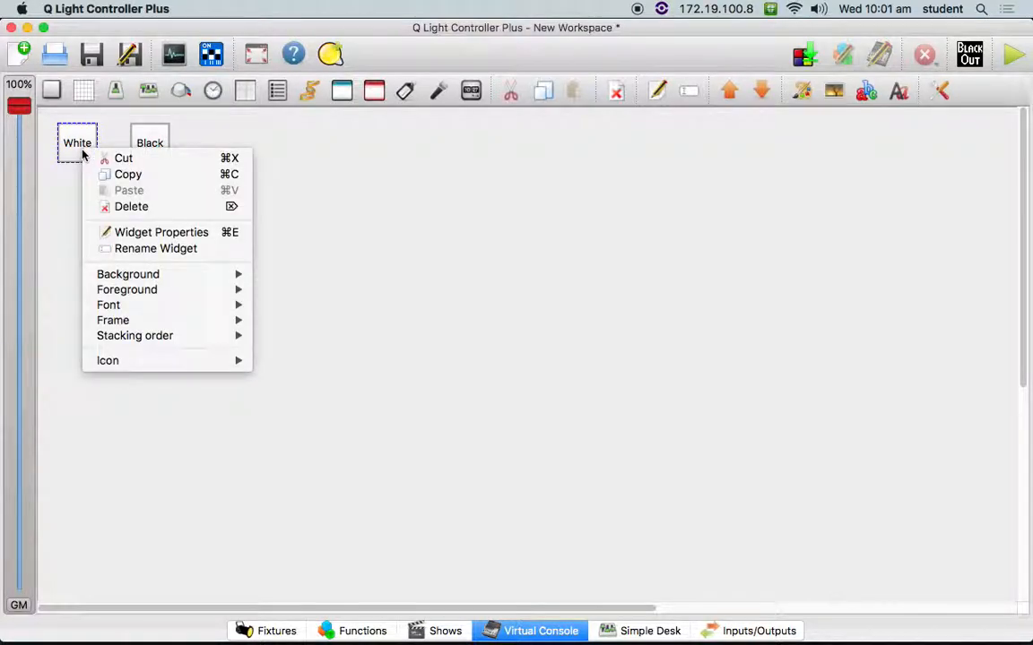
{"action": "left_click", "coordinate": [143, 235]}
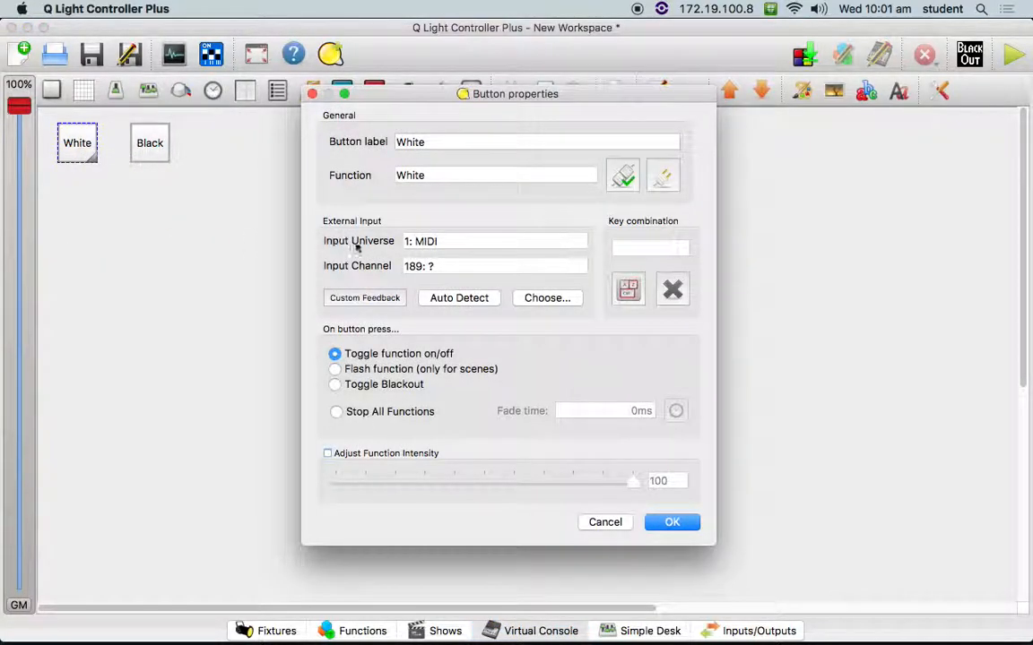
{"action": "left_click", "coordinate": [333, 371]}
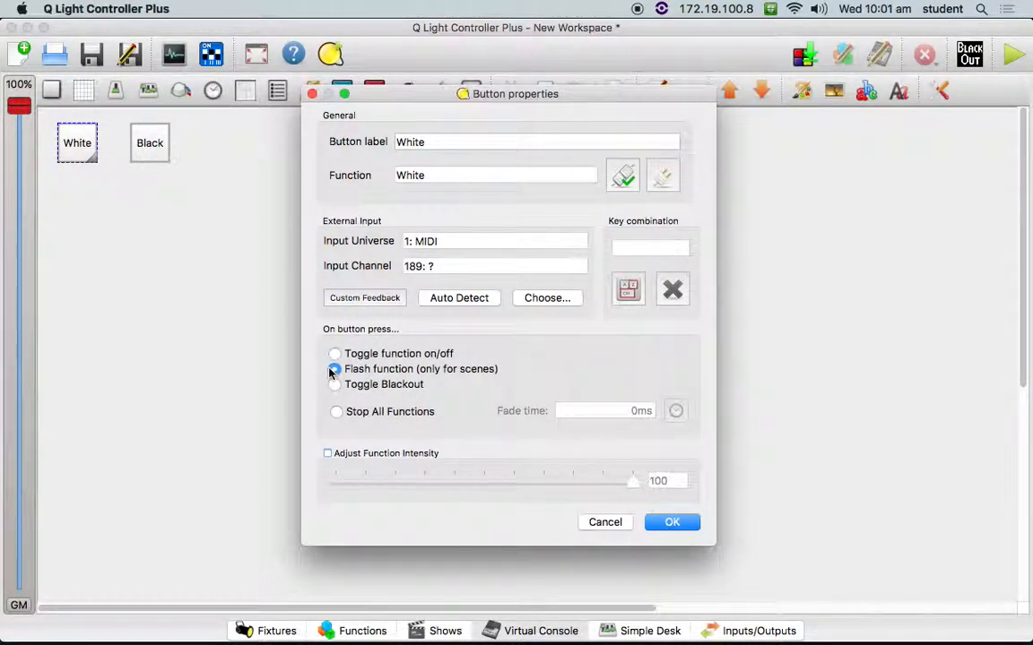
{"action": "left_click", "coordinate": [683, 520]}
- Switch to the Max patch and play note 60 on its keyboard
{"action": "mouse_move", "coordinate": [583, 591]}
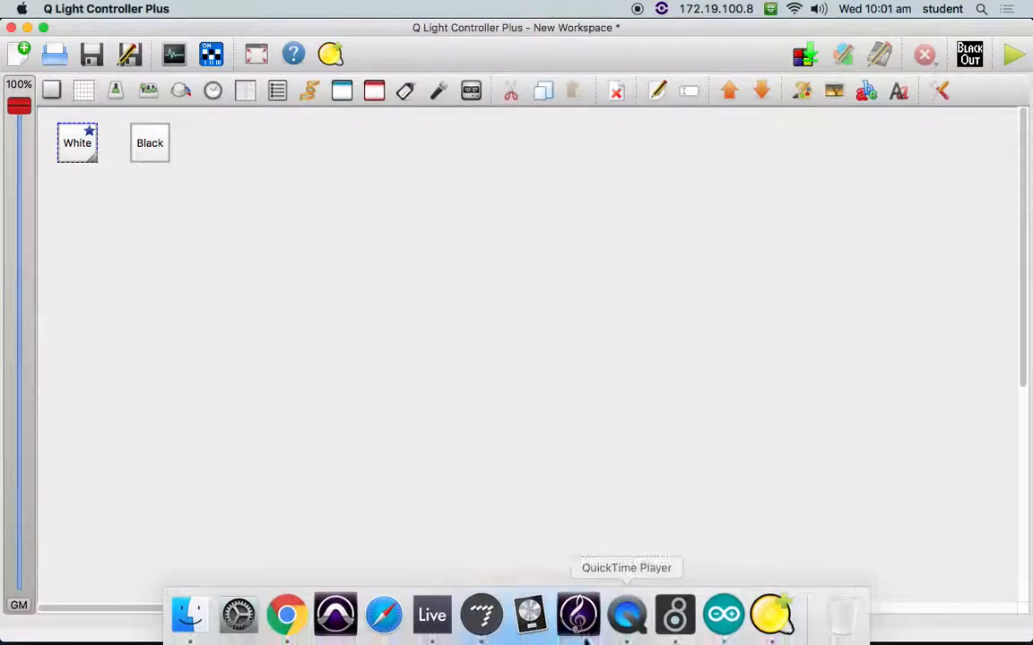
{"action": "left_click", "coordinate": [480, 611]}
{"action": "left_click", "coordinate": [520, 159]}
- Put Q Light Controller Plus in operate mode, switch to Max and play notes 72 and 60 on its keyboard to test both buttons
{"action": "left_click", "coordinate": [309, 206]}
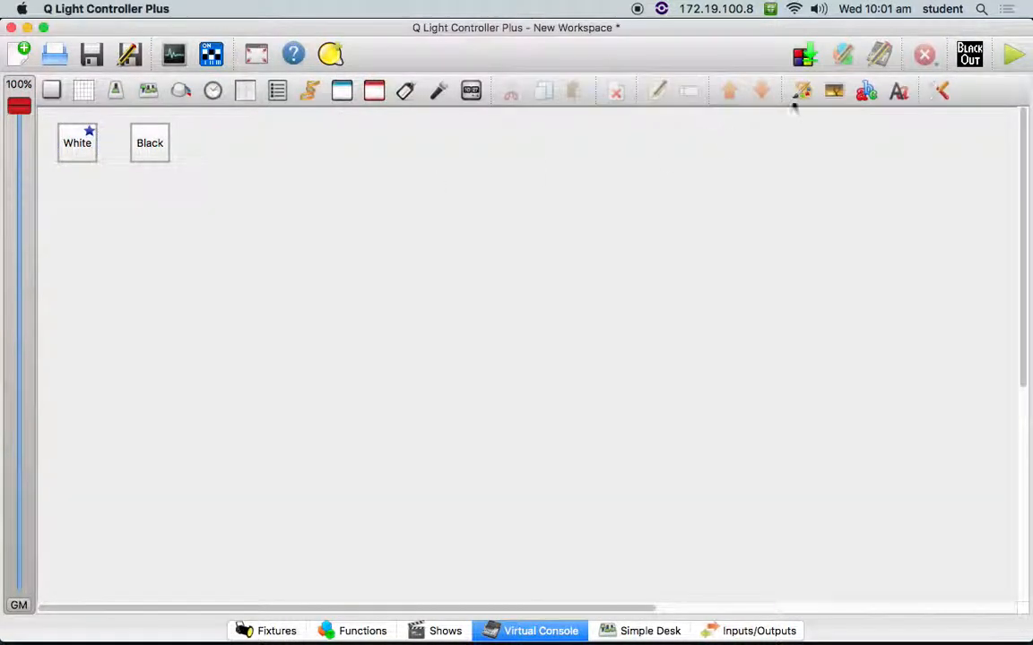
{"action": "left_click", "coordinate": [1013, 55]}
{"action": "mouse_move", "coordinate": [674, 627]}
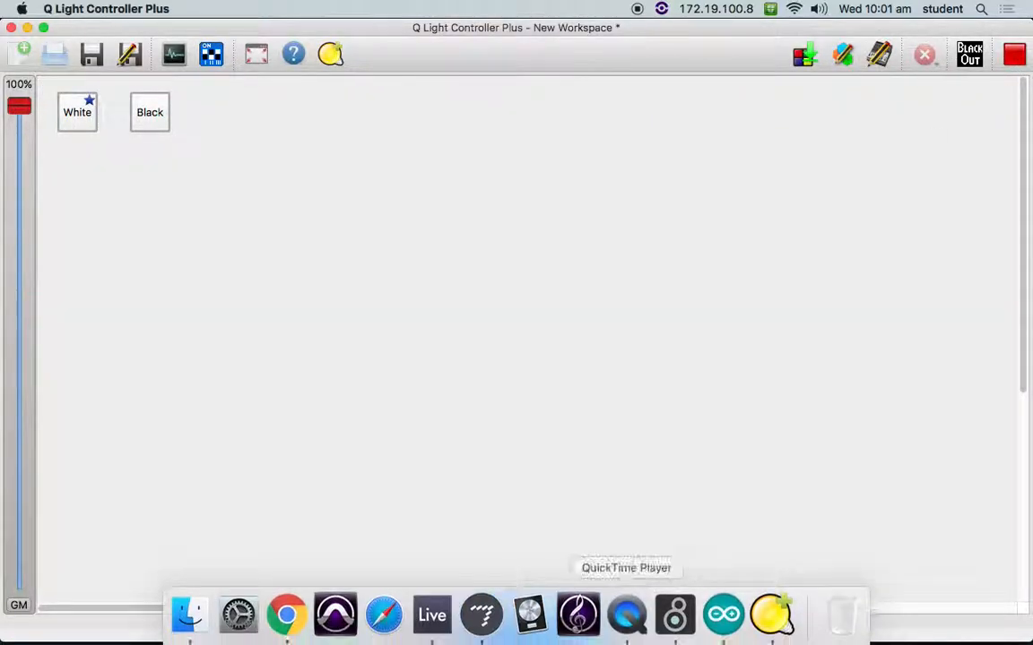
{"action": "left_click", "coordinate": [481, 614]}
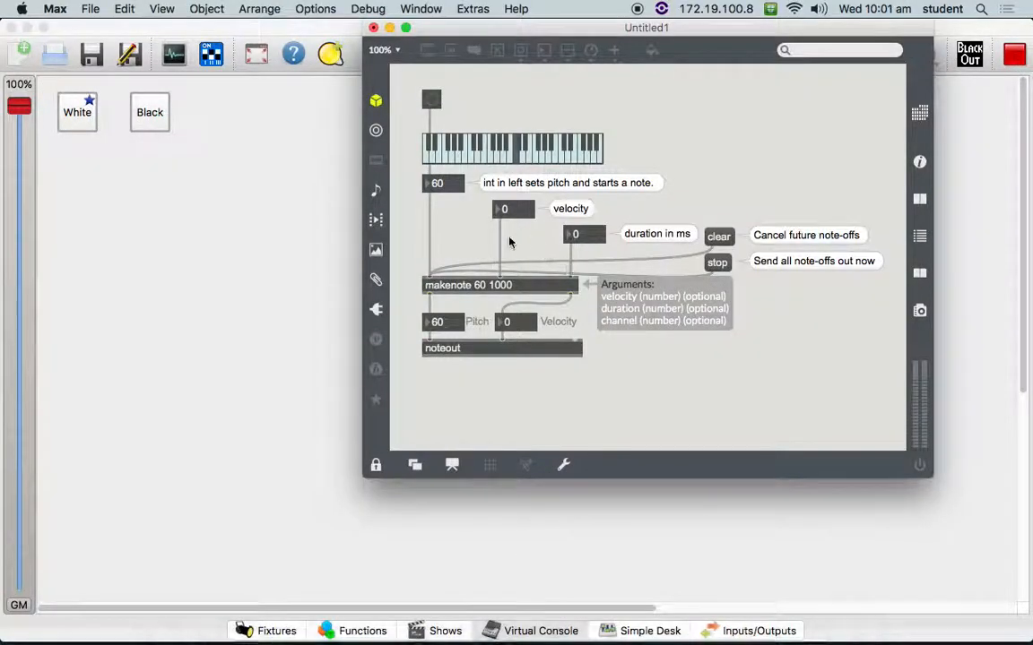
{"action": "left_click", "coordinate": [563, 159]}
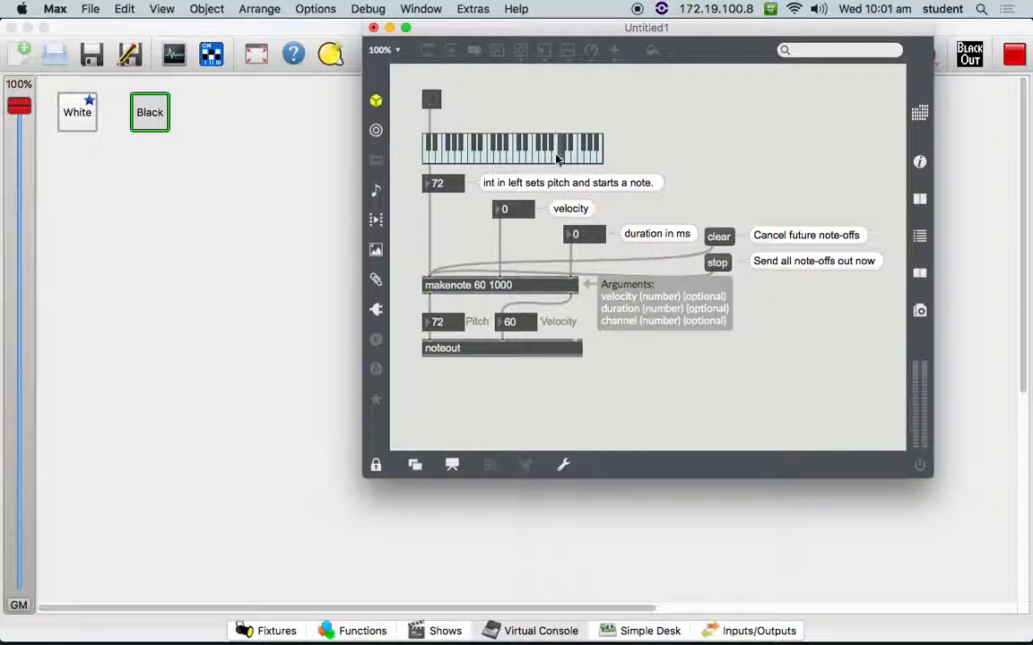
{"action": "left_click", "coordinate": [518, 158]}
{"action": "left_click", "coordinate": [518, 158]}
{"action": "left_click", "coordinate": [519, 159]}
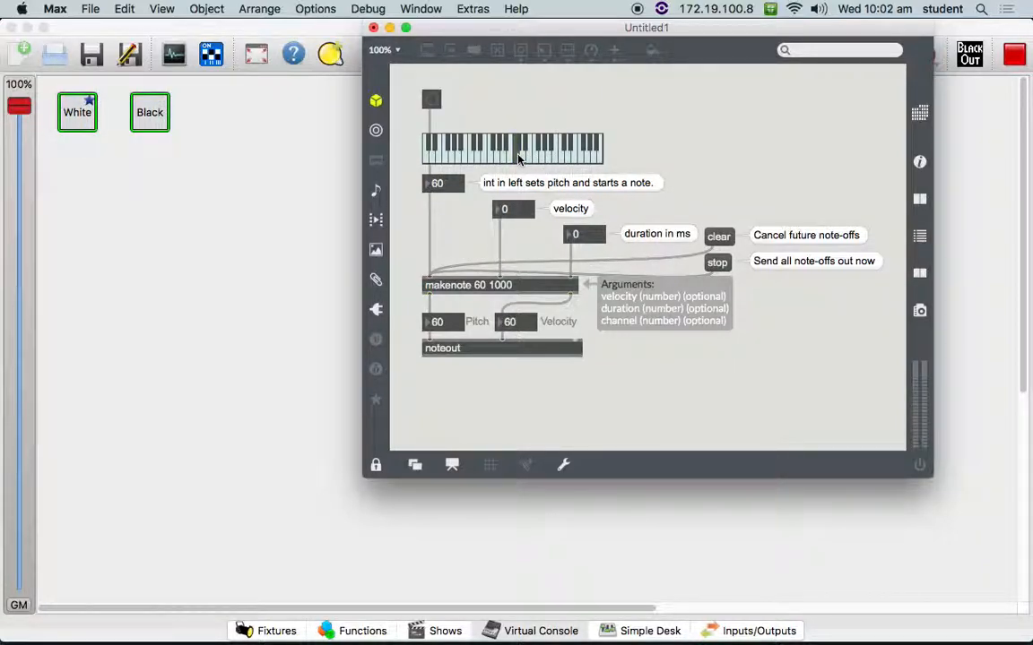
- Show the Simple Desk in Q Light Controller Plus and play note 60 repeatedly in Max while watching the channel levels
{"action": "left_click", "coordinate": [271, 178]}
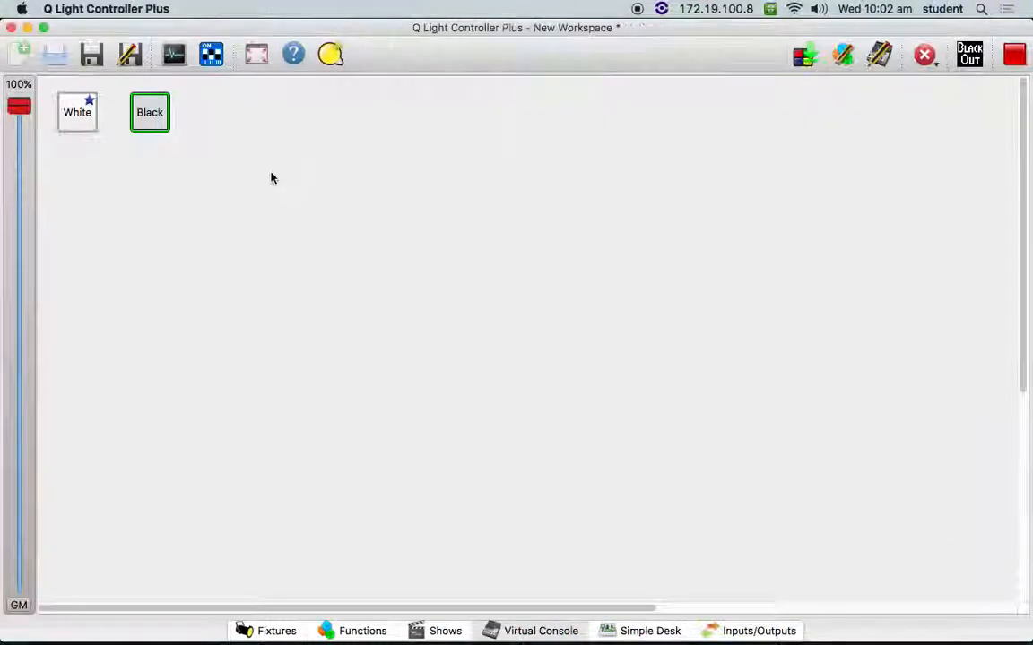
{"action": "left_click", "coordinate": [646, 630]}
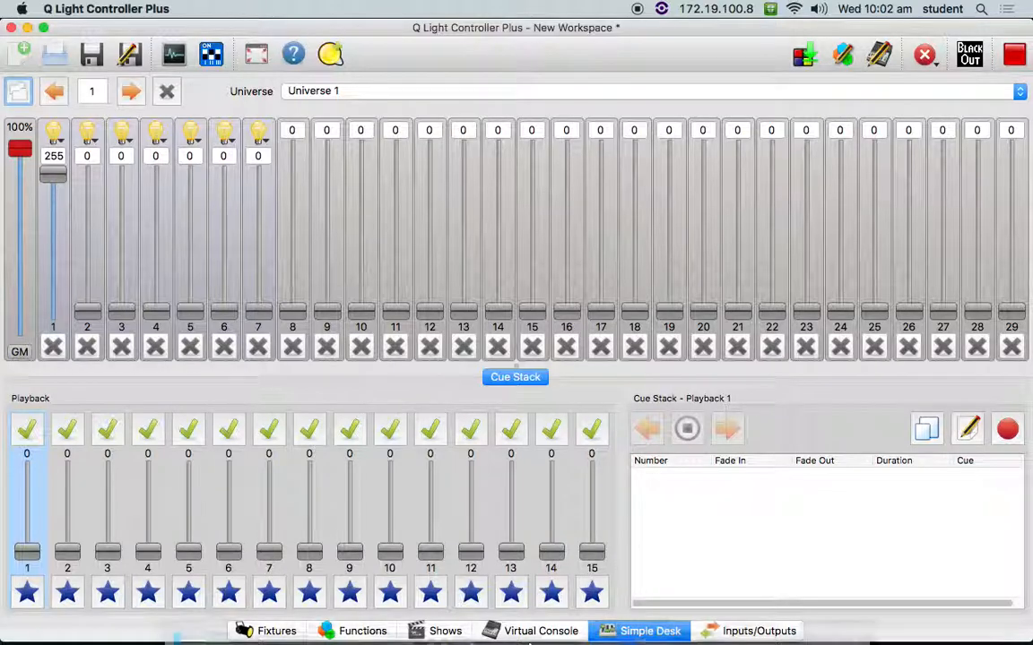
{"action": "left_click", "coordinate": [480, 615]}
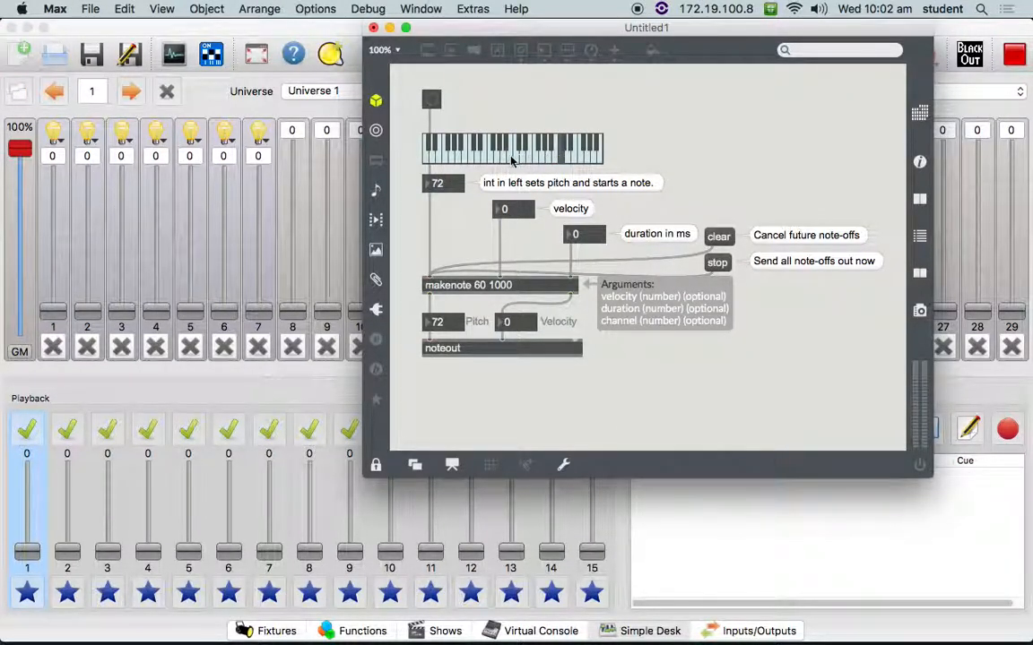
{"action": "left_click", "coordinate": [516, 159]}
{"action": "left_click", "coordinate": [516, 159]}
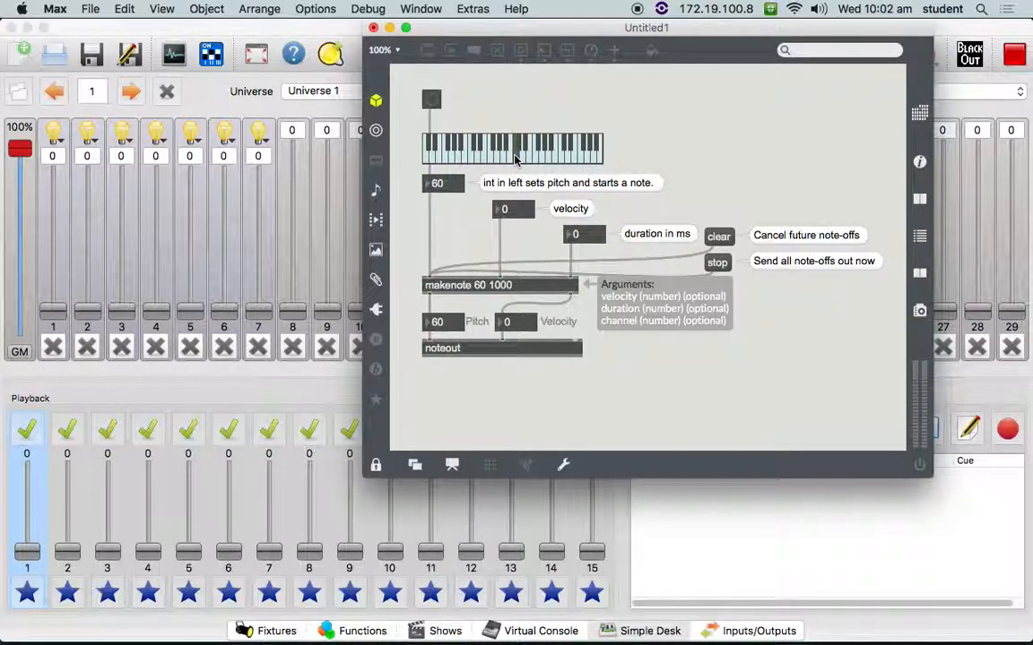
{"action": "left_click", "coordinate": [515, 159]}
- Return to the Virtual Console in Q Light Controller Plus, leave and re-enter operate mode, and show the Simple Desk
{"action": "left_click", "coordinate": [668, 538]}
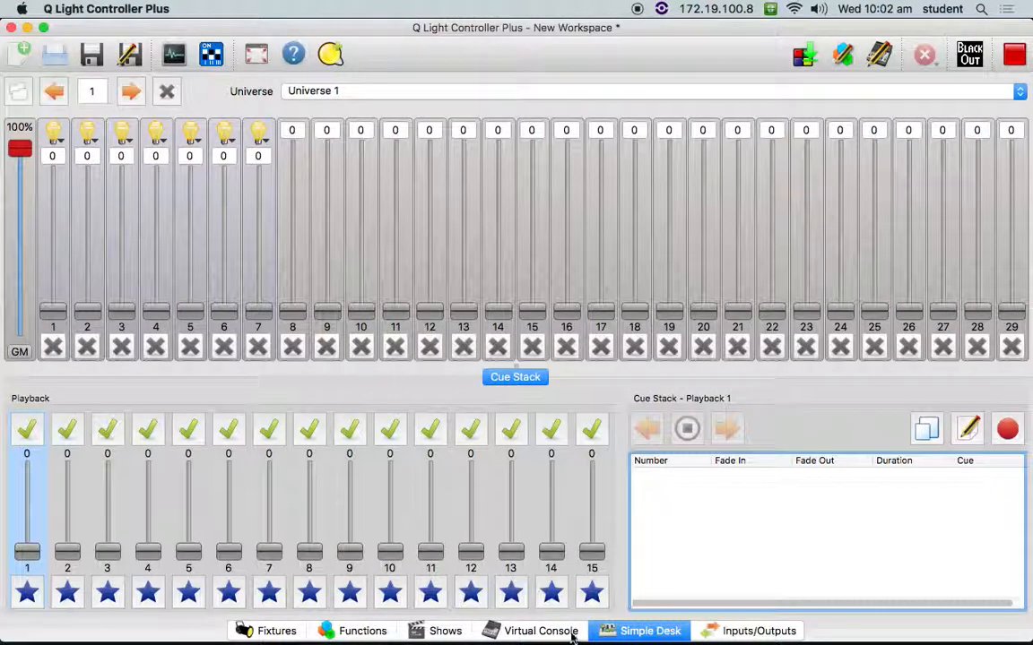
{"action": "left_click", "coordinate": [541, 631]}
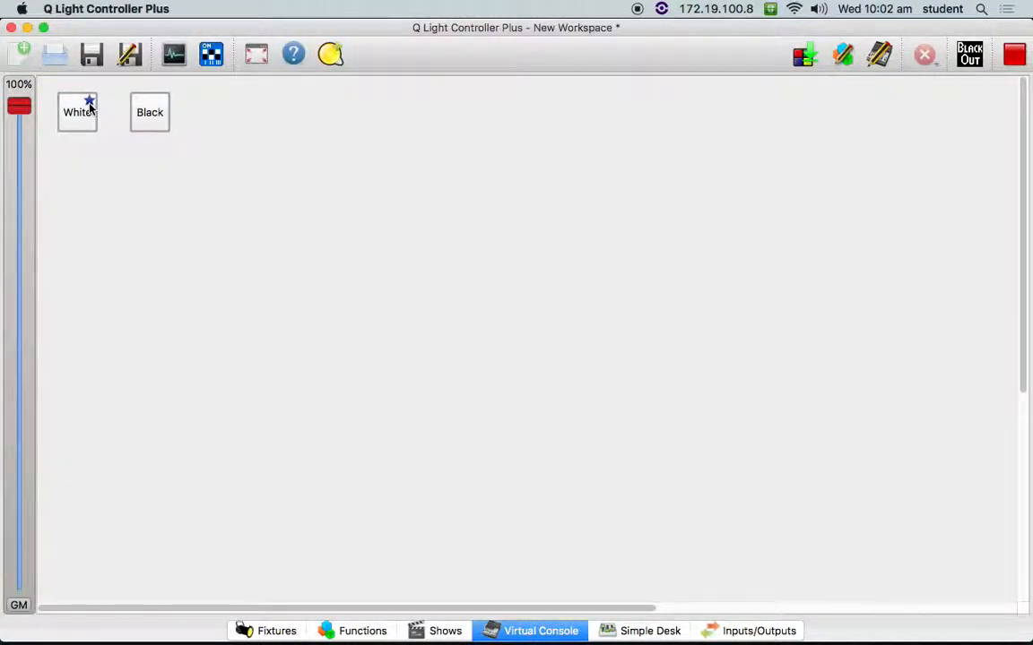
{"action": "left_click", "coordinate": [1022, 55]}
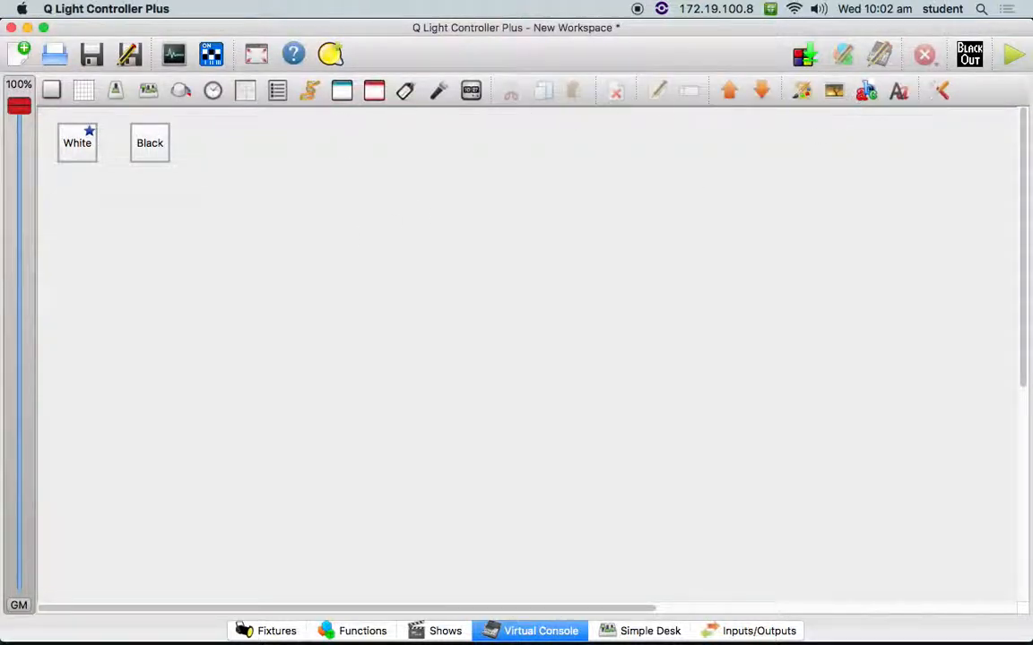
{"action": "left_click", "coordinate": [1022, 55]}
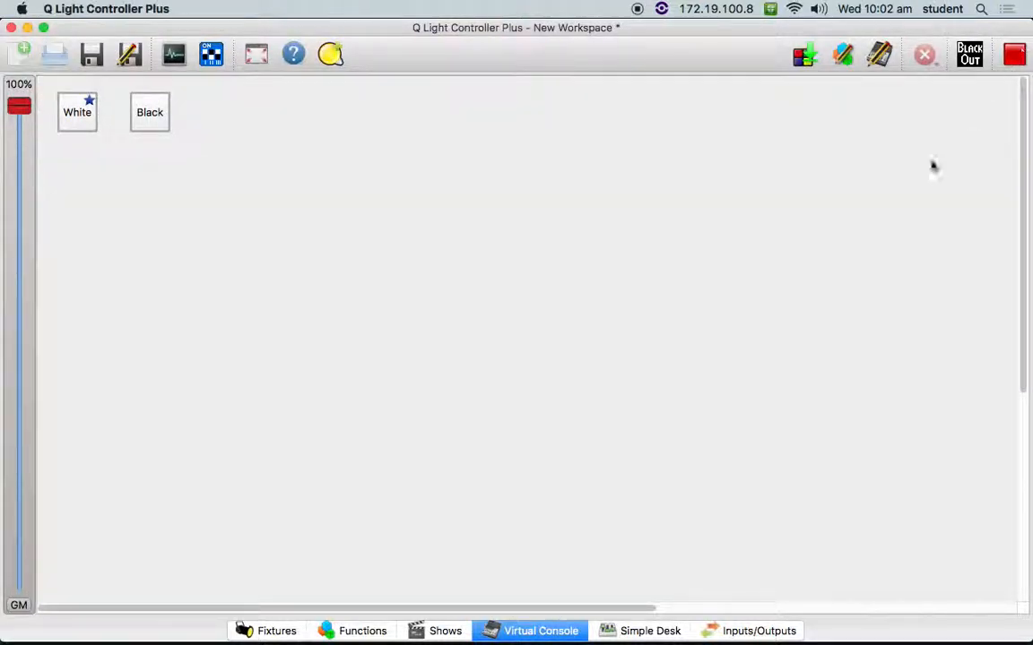
{"action": "left_click", "coordinate": [663, 631]}
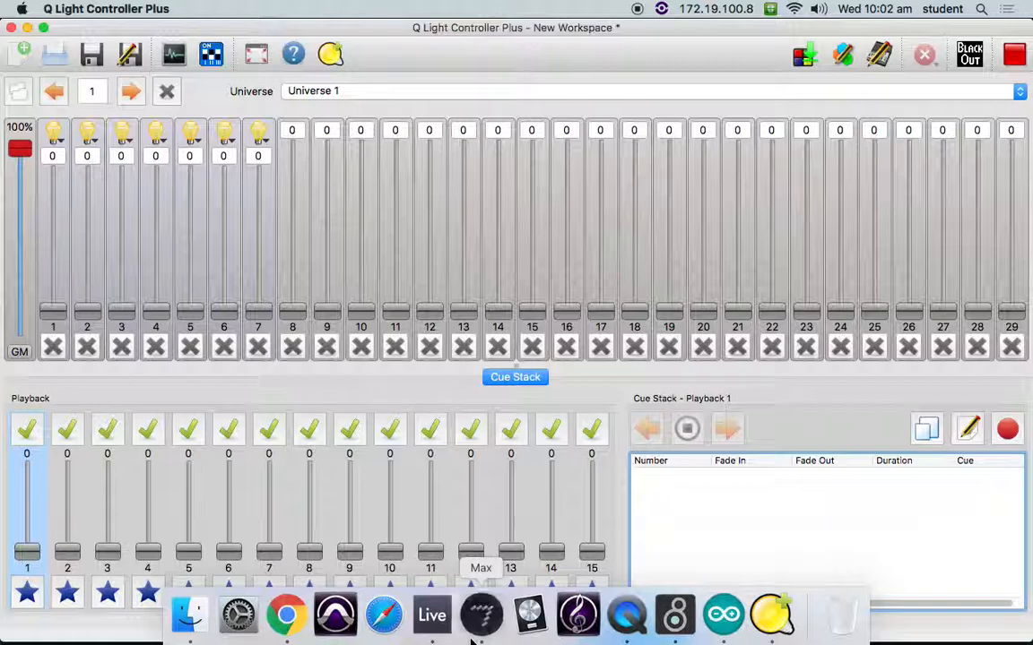
- Switch to Max and play note 60 repeatedly to check how the White button's flash action affects the channel faders
{"action": "left_click", "coordinate": [480, 616]}
{"action": "left_click", "coordinate": [517, 160]}
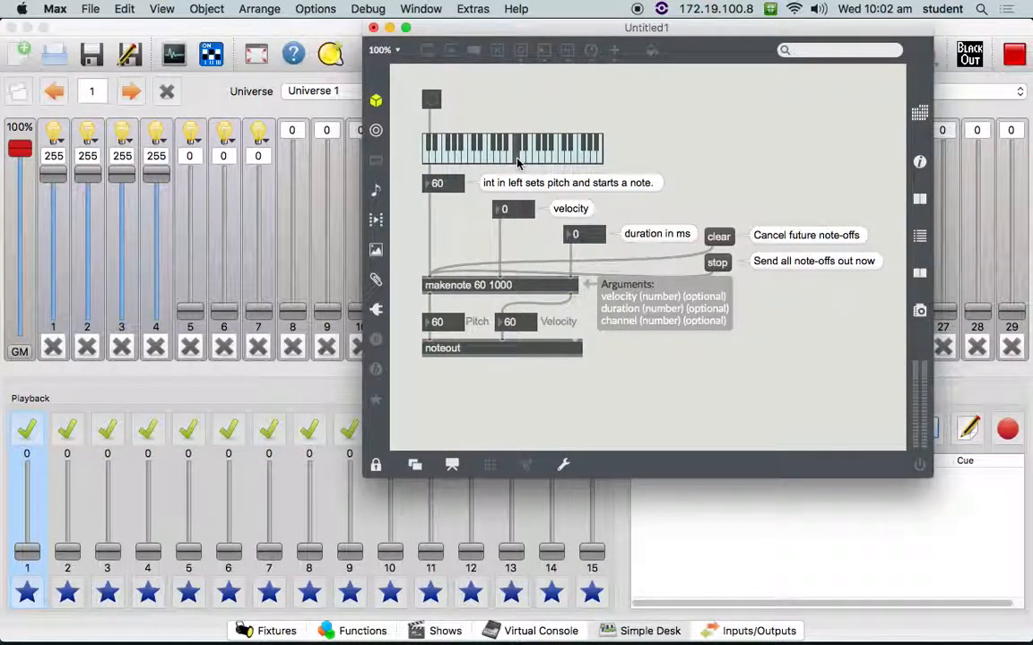
{"action": "left_click", "coordinate": [517, 160]}
{"action": "left_click", "coordinate": [518, 160]}
{"action": "left_click", "coordinate": [517, 159]}
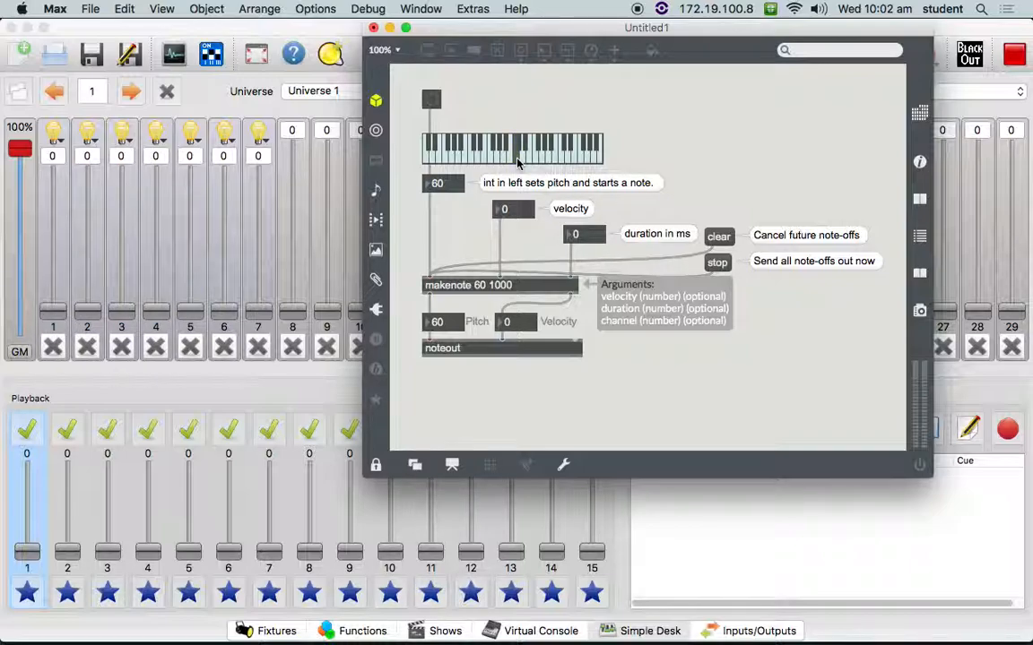
{"action": "left_click", "coordinate": [517, 160]}
{"action": "left_click", "coordinate": [517, 160]}
{"action": "left_click", "coordinate": [518, 159]}
- In Q Light Controller Plus, bring channel 8's fader to 0 and set the White button's action to Toggle function on/off in design mode
{"action": "left_click", "coordinate": [292, 240]}
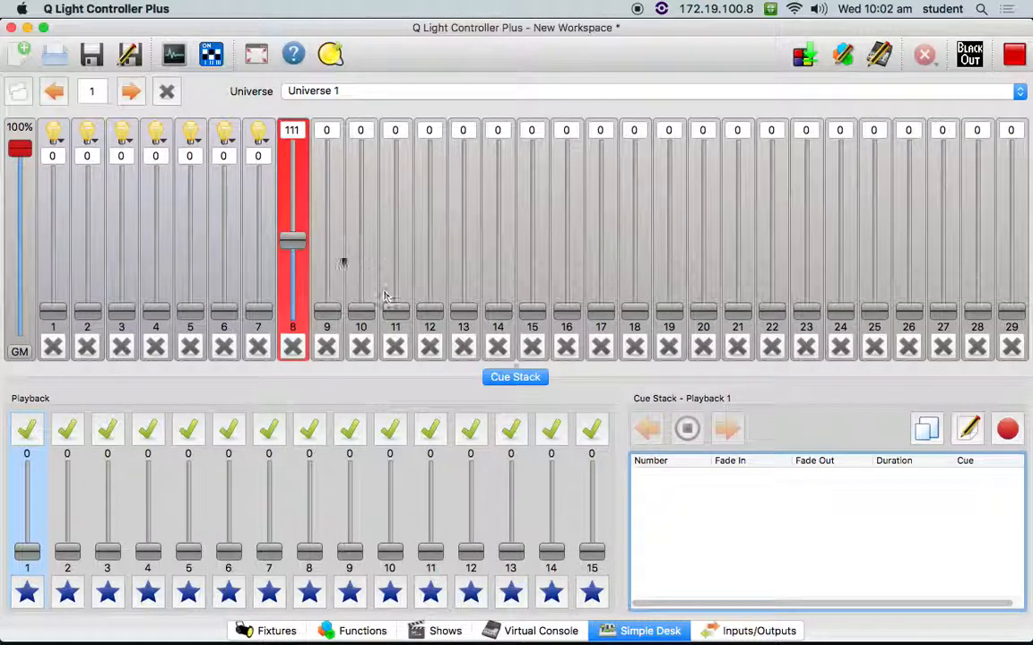
{"action": "left_click_drag", "start_coordinate": [293, 240], "coordinate": [269, 309]}
{"action": "left_click", "coordinate": [502, 631]}
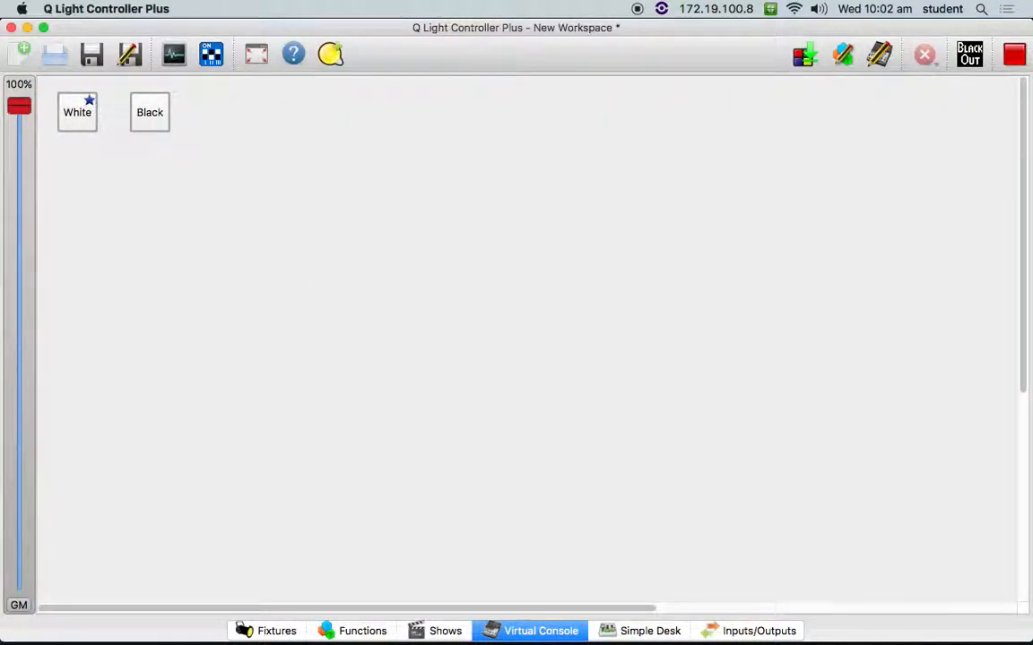
{"action": "left_click", "coordinate": [1014, 55]}
{"action": "right_click", "coordinate": [77, 148]}
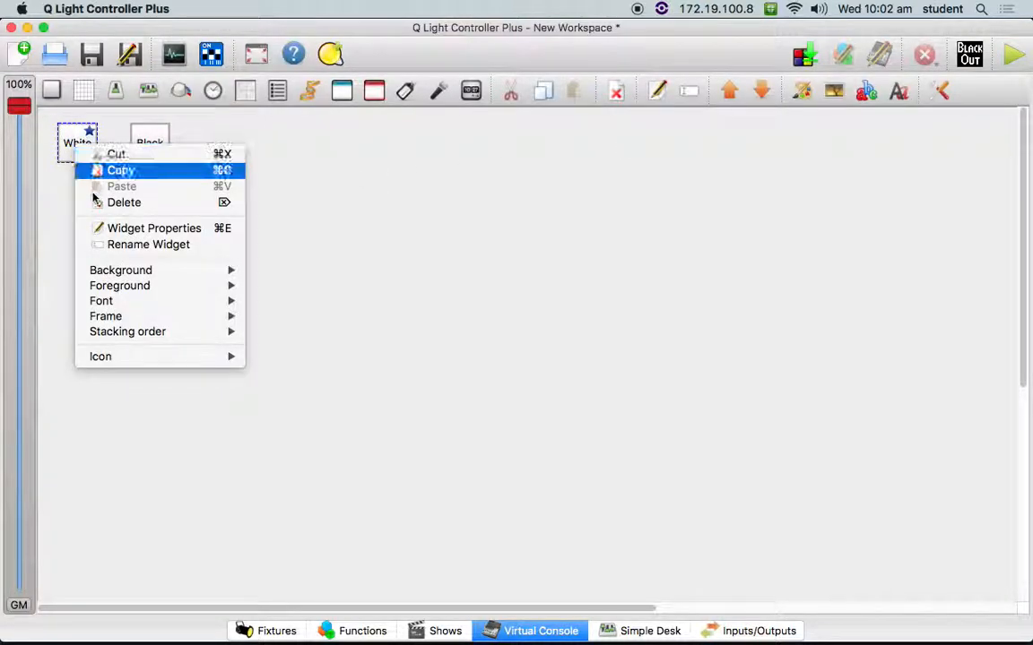
{"action": "left_click", "coordinate": [113, 229]}
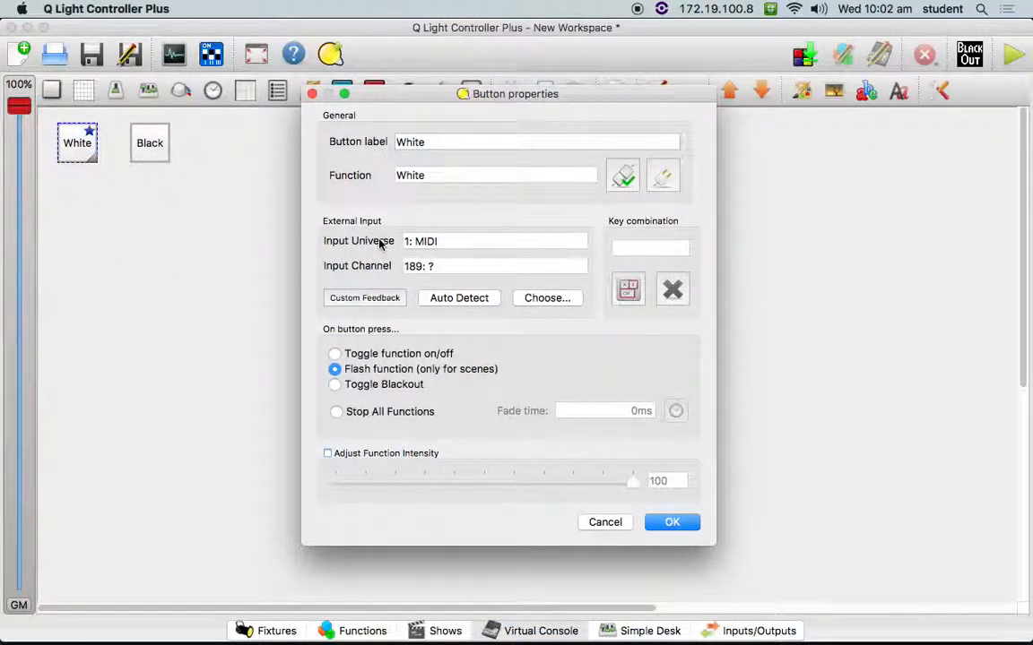
{"action": "left_click", "coordinate": [334, 354]}
{"action": "left_click", "coordinate": [668, 524]}
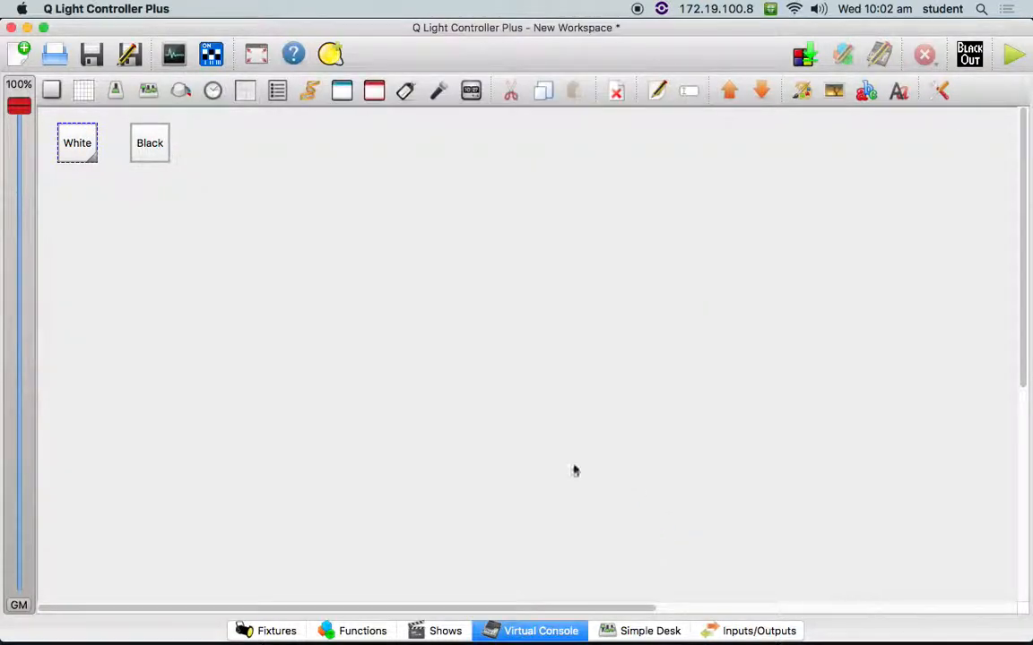
- Add a slider to the Virtual Console below the buttons, look at its widget properties and cancel them
{"action": "left_click", "coordinate": [151, 145]}
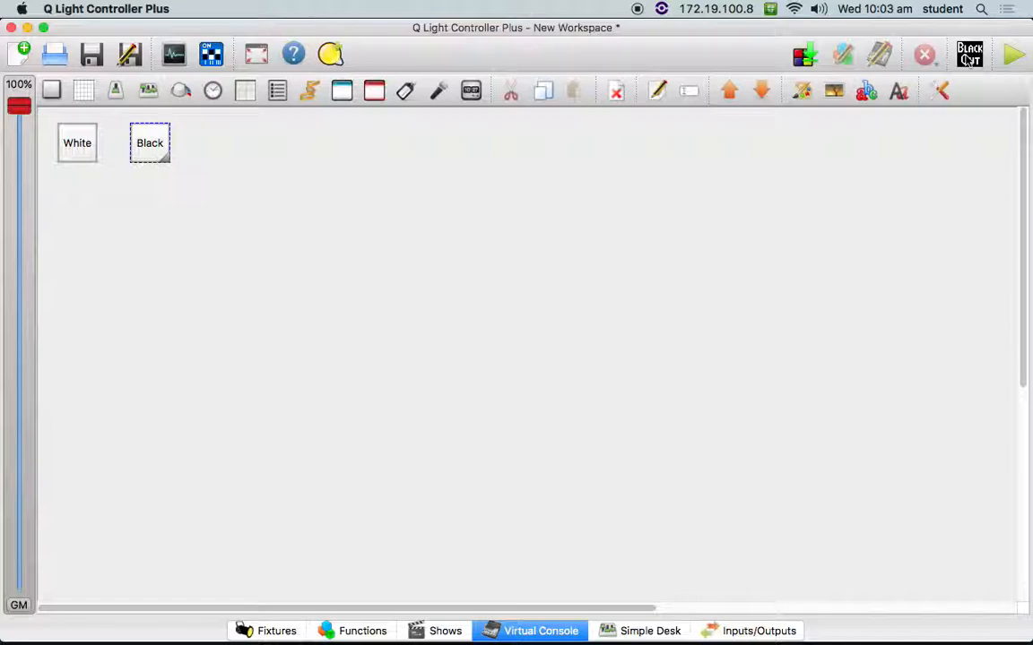
{"action": "left_click", "coordinate": [115, 91]}
{"action": "right_click", "coordinate": [325, 238]}
{"action": "left_click", "coordinate": [372, 319]}
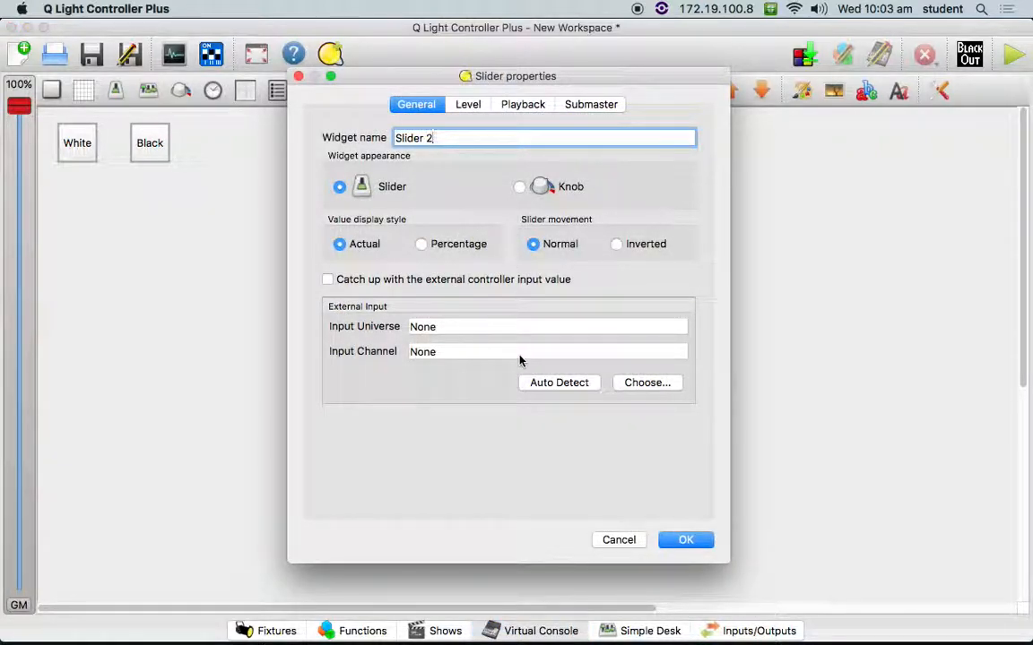
{"action": "left_click", "coordinate": [626, 544]}
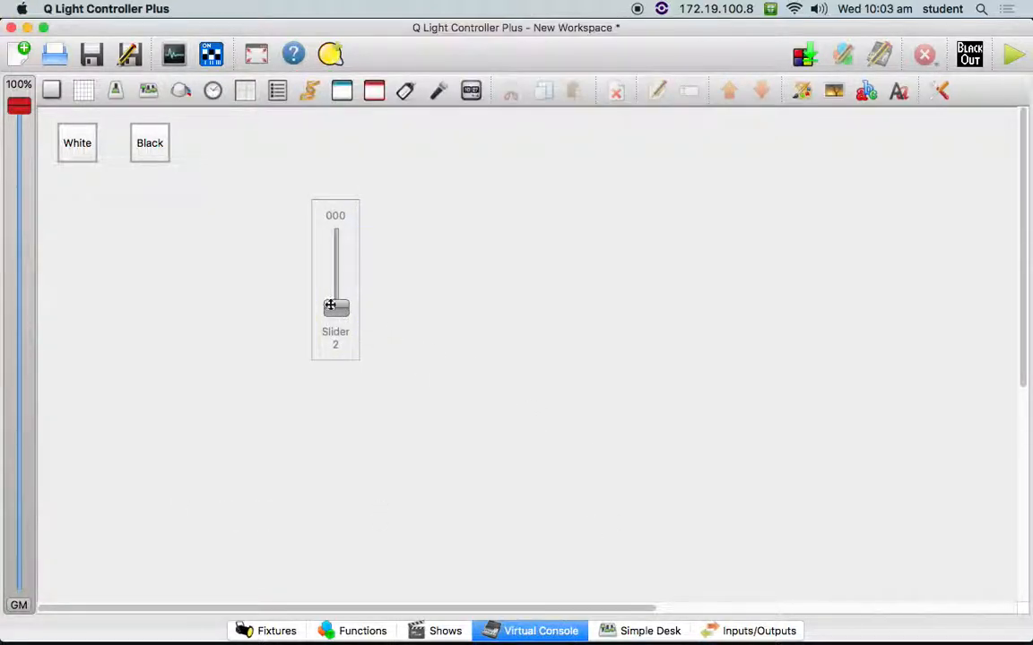
- Delete the slider widget from the Virtual Console
{"action": "right_click", "coordinate": [335, 309]}
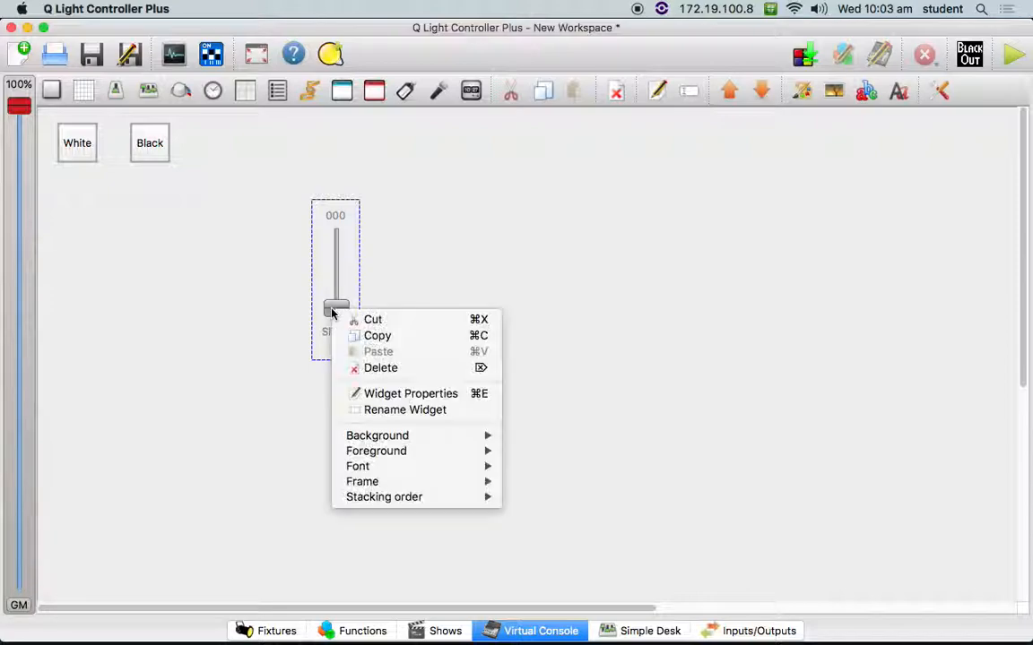
{"action": "left_click", "coordinate": [419, 368]}
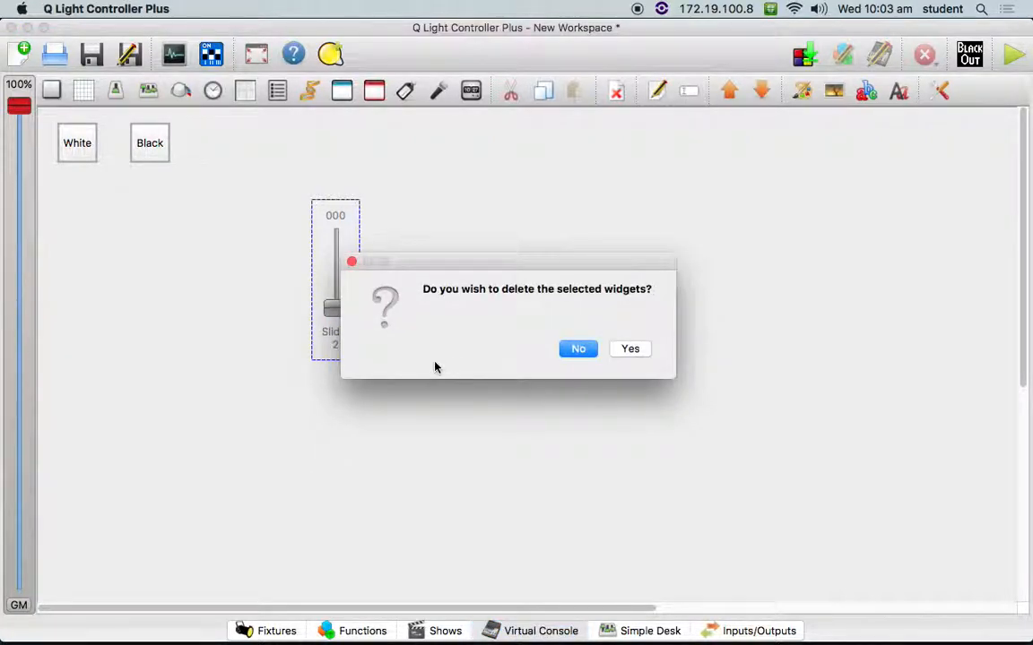
{"action": "key", "text": "Escape"}
{"action": "right_click", "coordinate": [341, 320]}
{"action": "left_click", "coordinate": [418, 378]}
{"action": "left_click", "coordinate": [626, 348]}
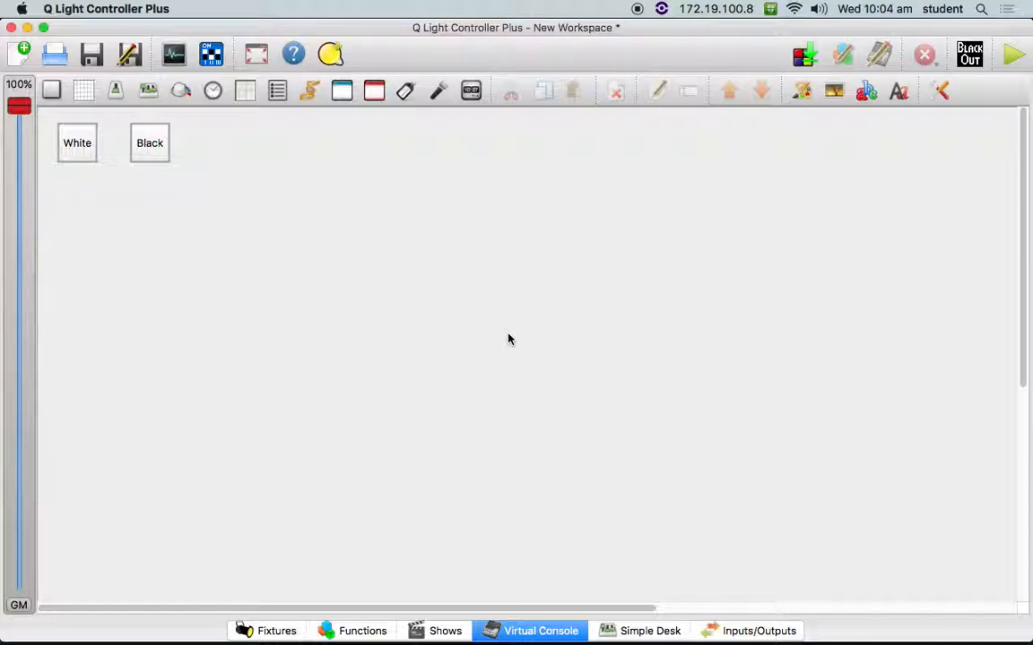
- Narrow the Q Light Controller Plus window slightly and show its Simple Desk
{"action": "key", "text": "super+Tab"}
{"action": "key", "text": "super+Tab"}
{"action": "key", "text": "super+Tab"}
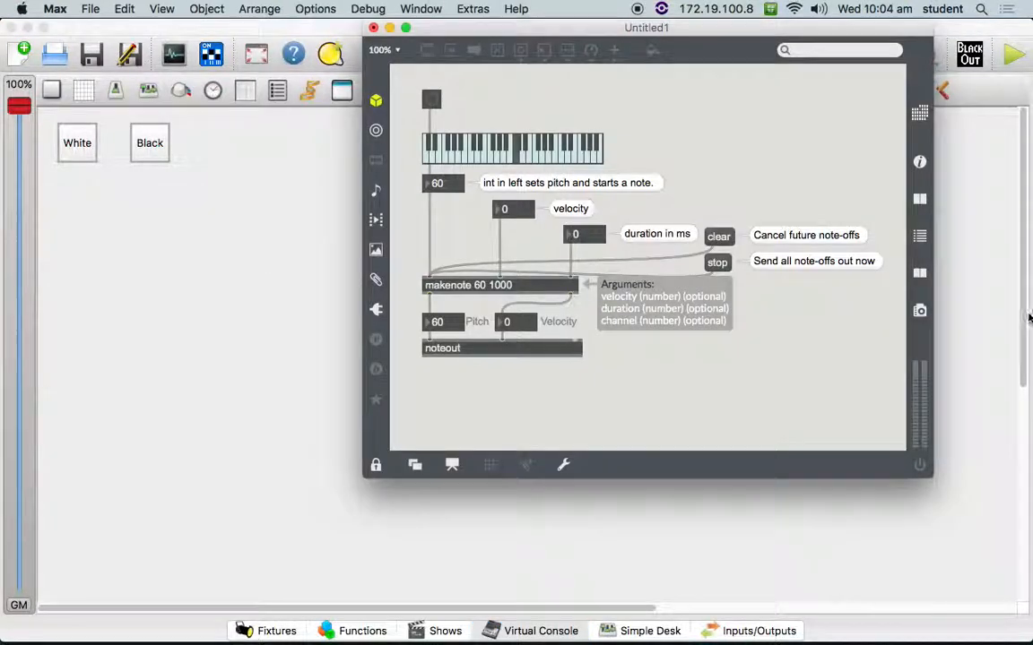
{"action": "key", "text": "super+Tab"}
{"action": "left_click_drag", "start_coordinate": [1029, 315], "coordinate": [565, 331]}
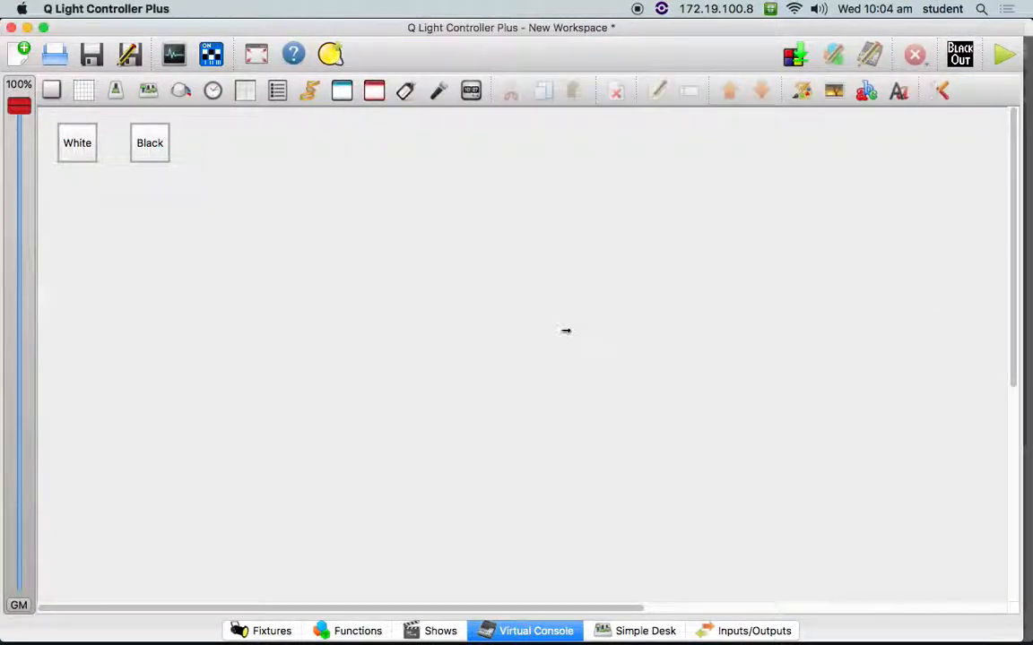
{"action": "left_click", "coordinate": [632, 632]}
- Check the Max window over the Simple Desk, return to Q Light Controller Plus and set channel 7's fader to 0
{"action": "key", "text": "super+Tab"}
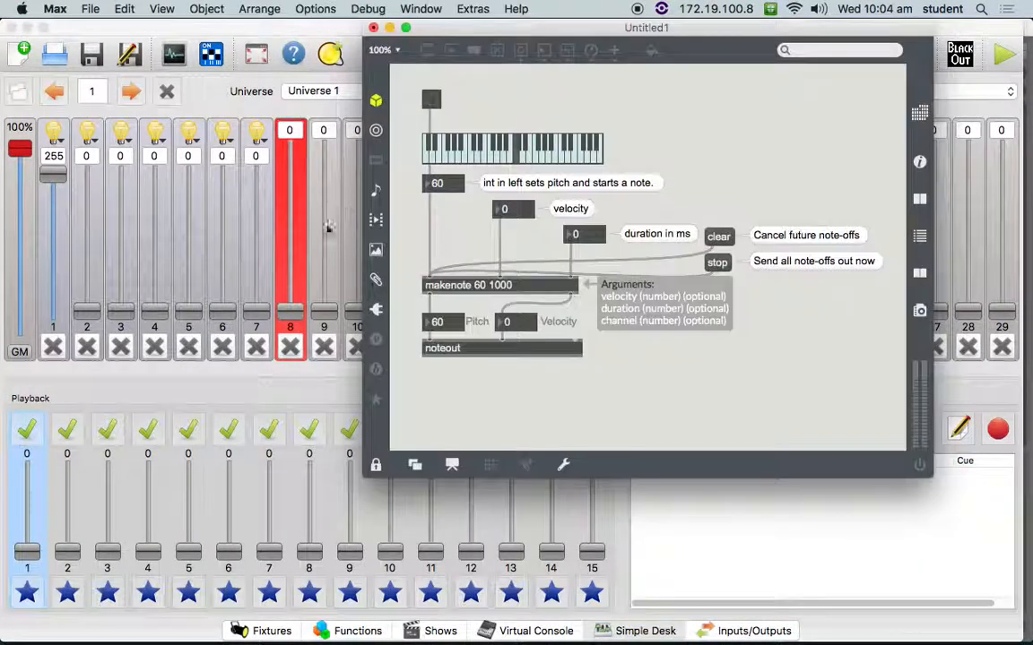
{"action": "key", "text": "super+Tab"}
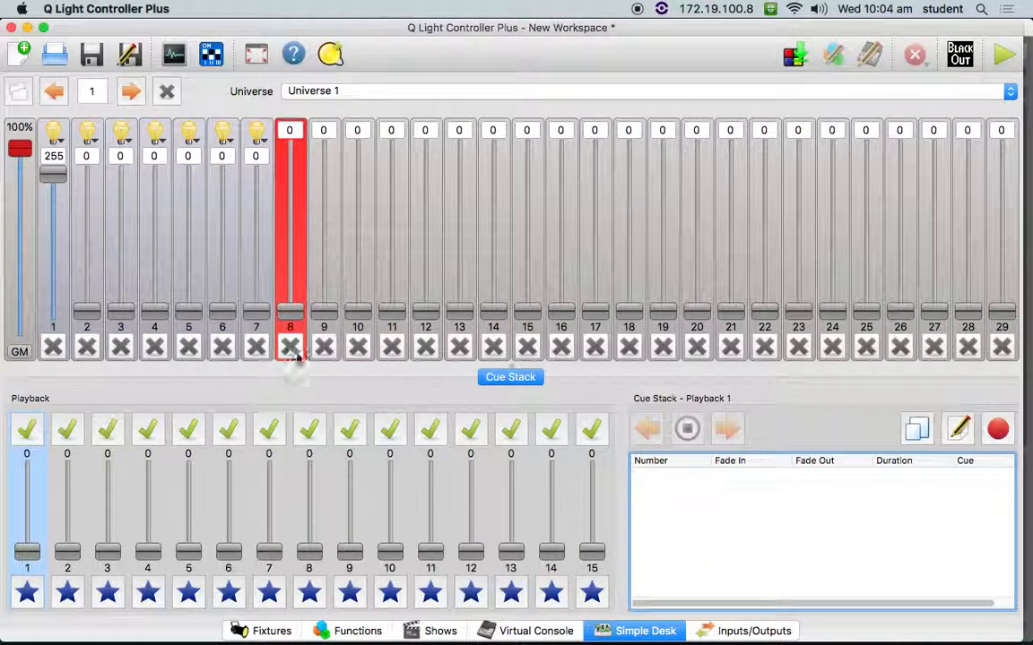
{"action": "left_click_drag", "start_coordinate": [257, 311], "coordinate": [405, 433]}
- Switch to Max and play several keyboard notes, including 72 and 60, while watching the Simple Desk faders
{"action": "key", "text": "super+Tab"}
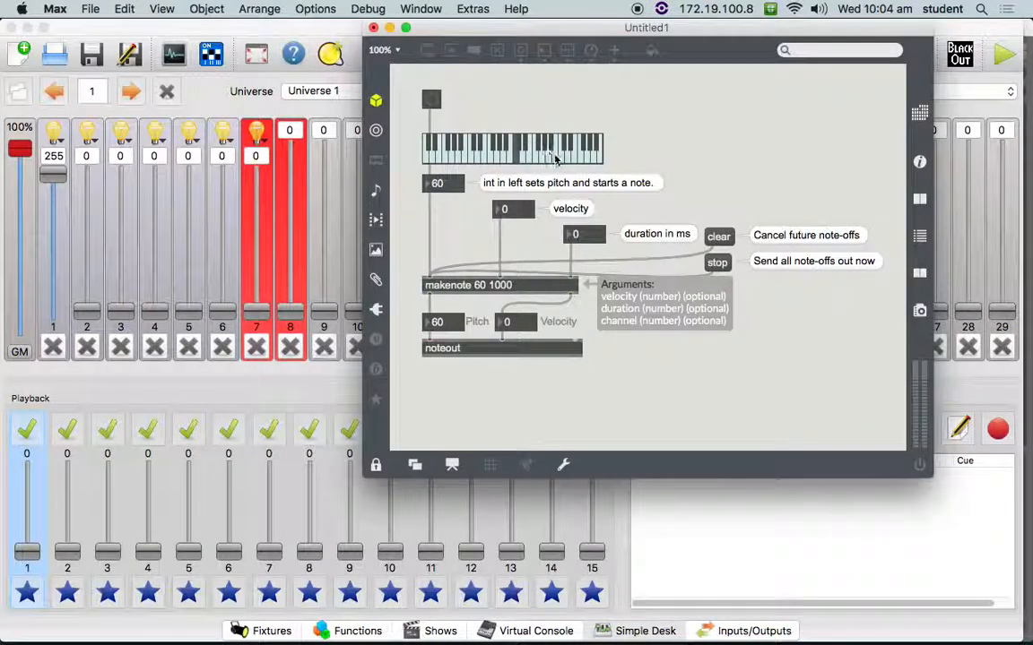
{"action": "left_click", "coordinate": [512, 152]}
{"action": "left_click", "coordinate": [507, 152]}
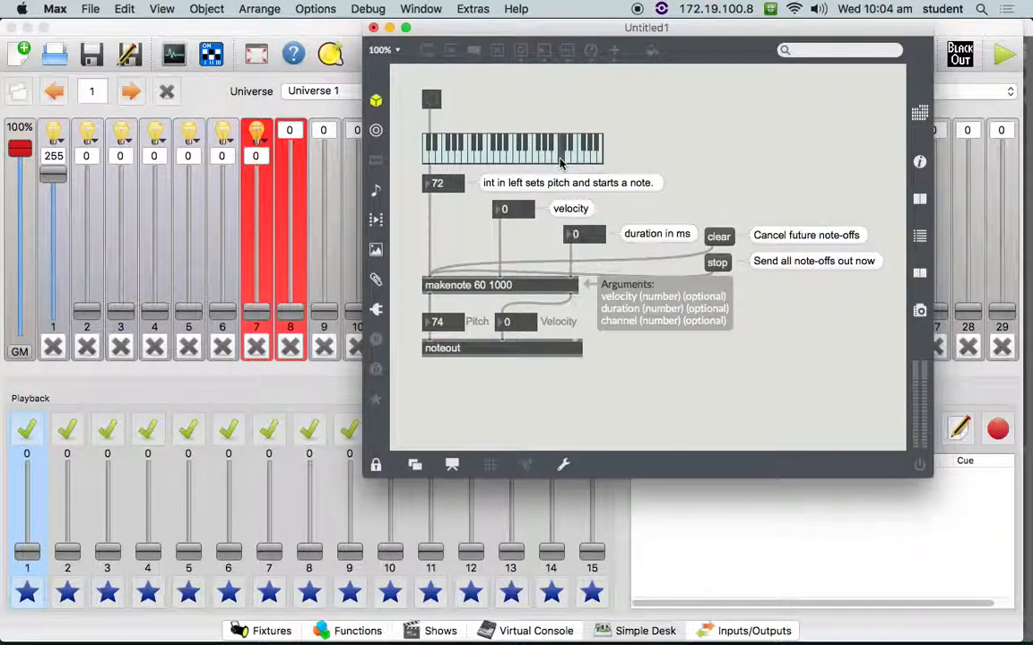
{"action": "left_click", "coordinate": [515, 158]}
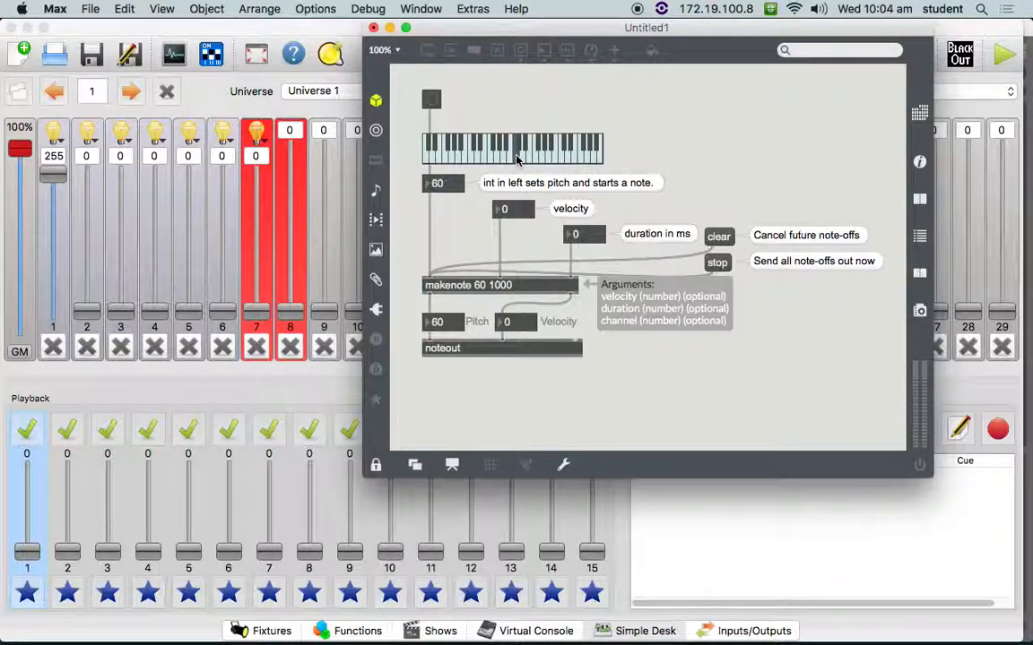
- Switch back to Q Light Controller Plus and enter operate mode on the Simple Desk
{"action": "key", "text": "super+Tab"}
- Switch to Max and alternate keyboard notes 72 and 60 to test the scene buttons against the Simple Desk faders in operate mode
{"action": "key", "text": "super+Tab"}
{"action": "key", "text": "super+Tab"}
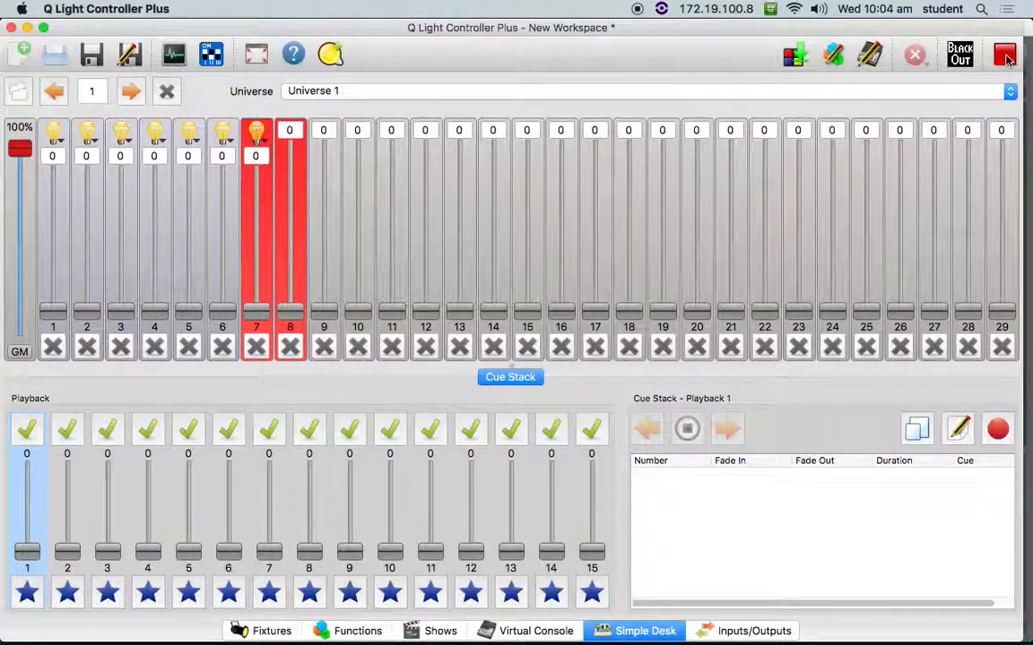
{"action": "key", "text": "super+Tab"}
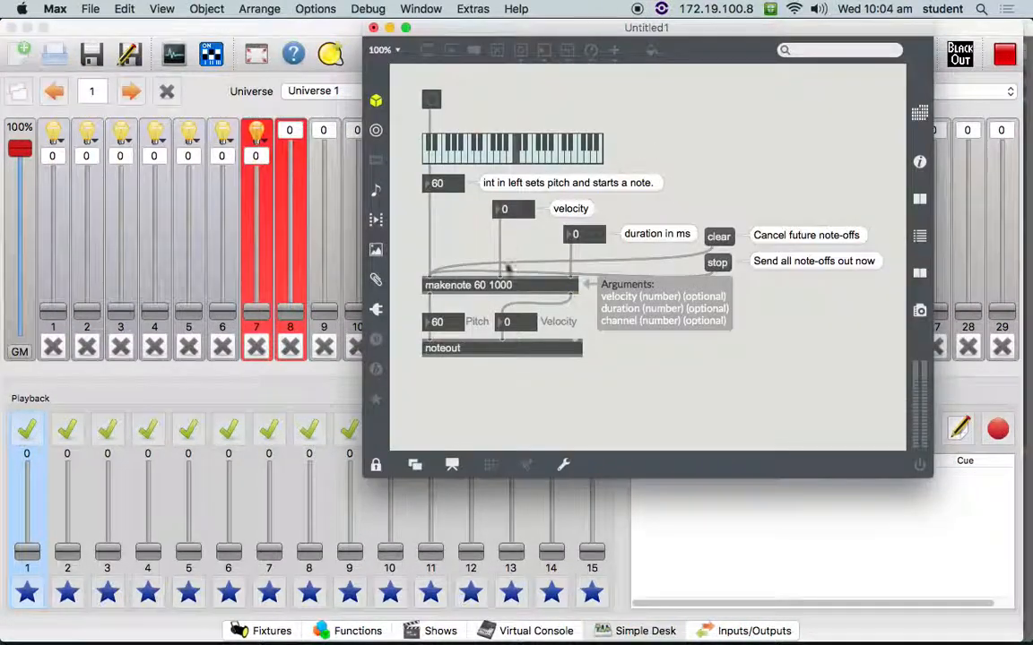
{"action": "left_click", "coordinate": [509, 151]}
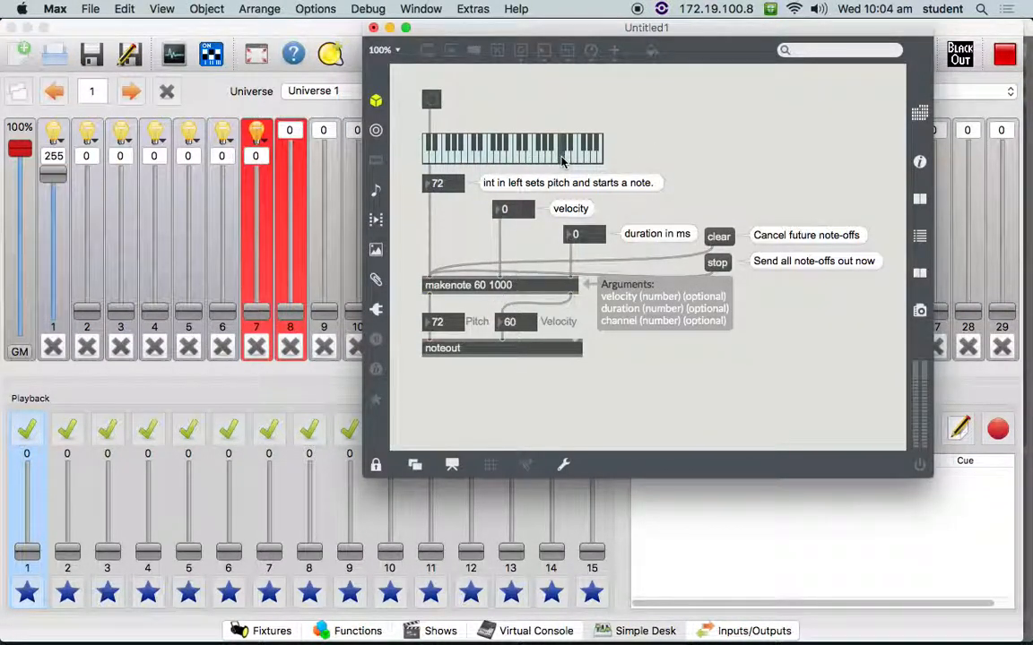
{"action": "left_click", "coordinate": [517, 156]}
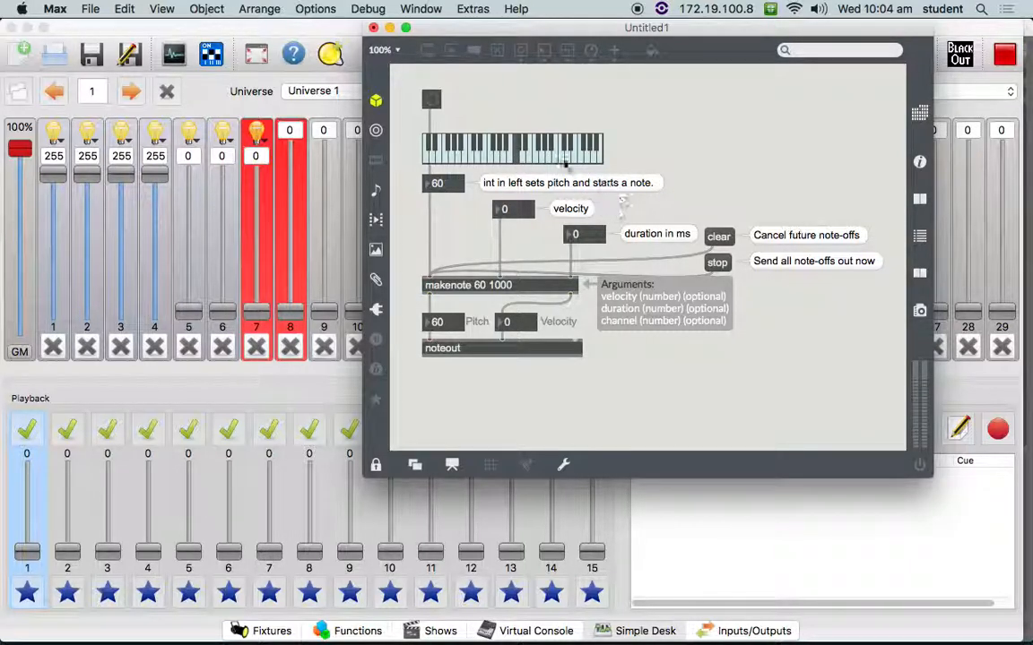
{"action": "left_click", "coordinate": [517, 160]}
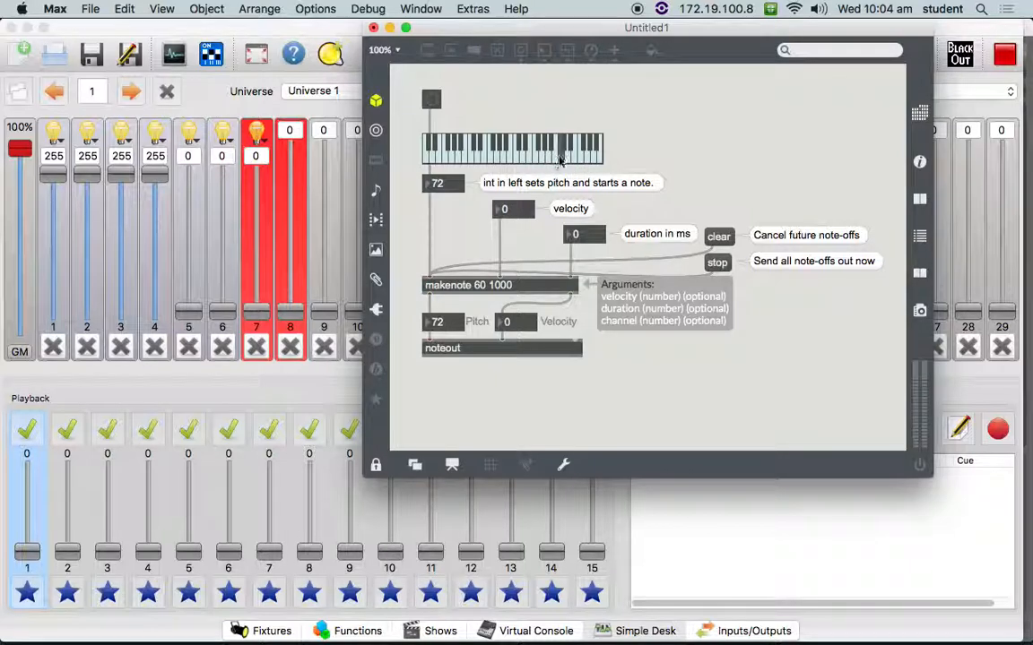
{"action": "left_click", "coordinate": [517, 159]}
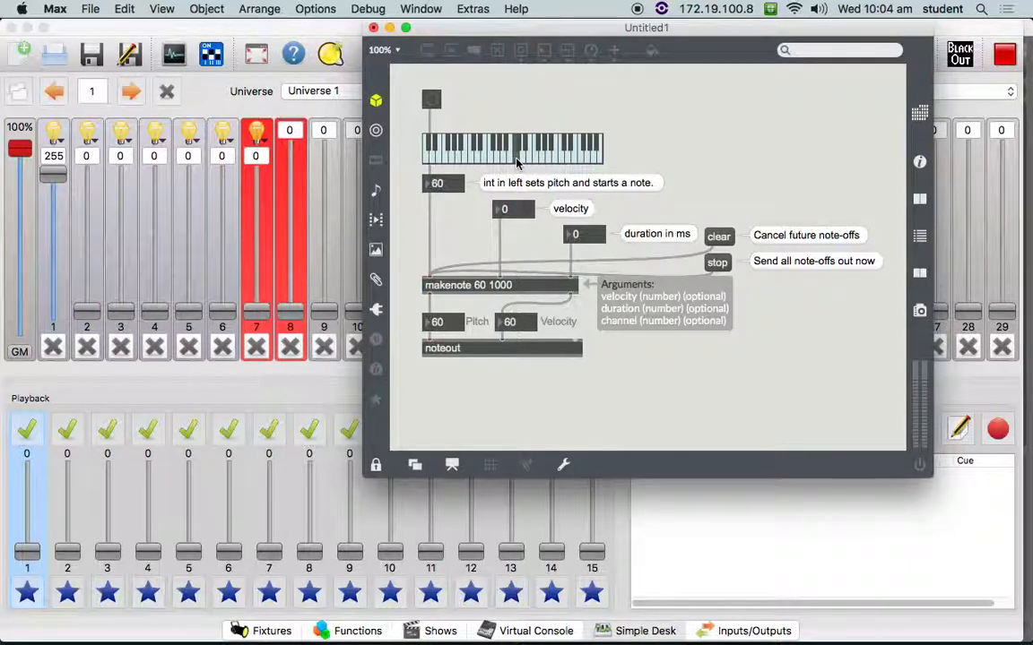
- Play keyboard note 60 repeatedly to test how its scene button switches the first four channels on and off
{"action": "left_click", "coordinate": [517, 162]}
{"action": "left_click", "coordinate": [516, 163]}
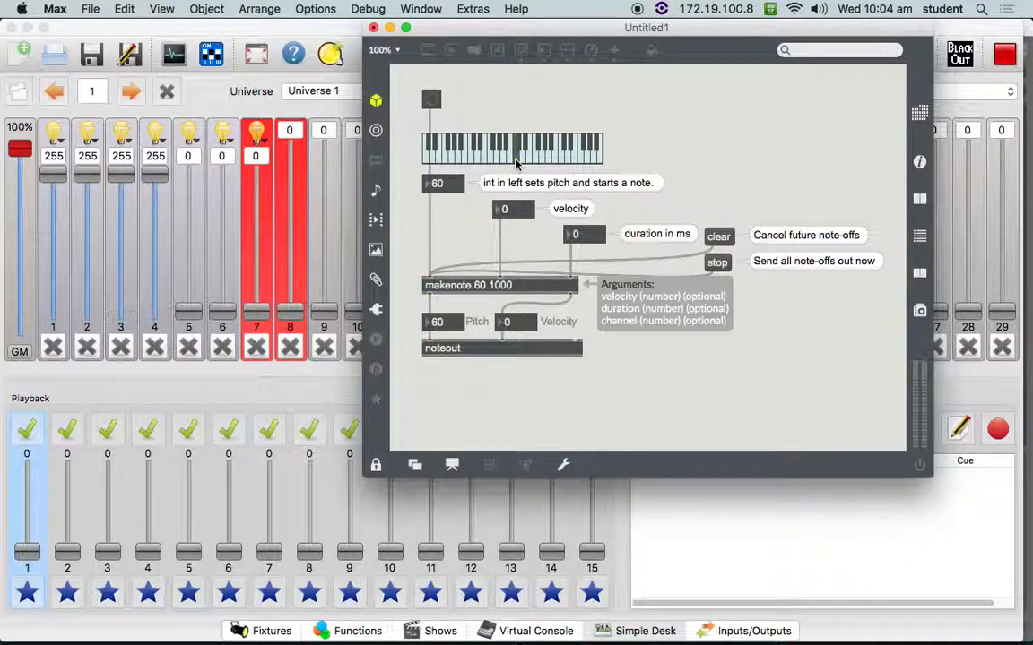
{"action": "left_click", "coordinate": [517, 163]}
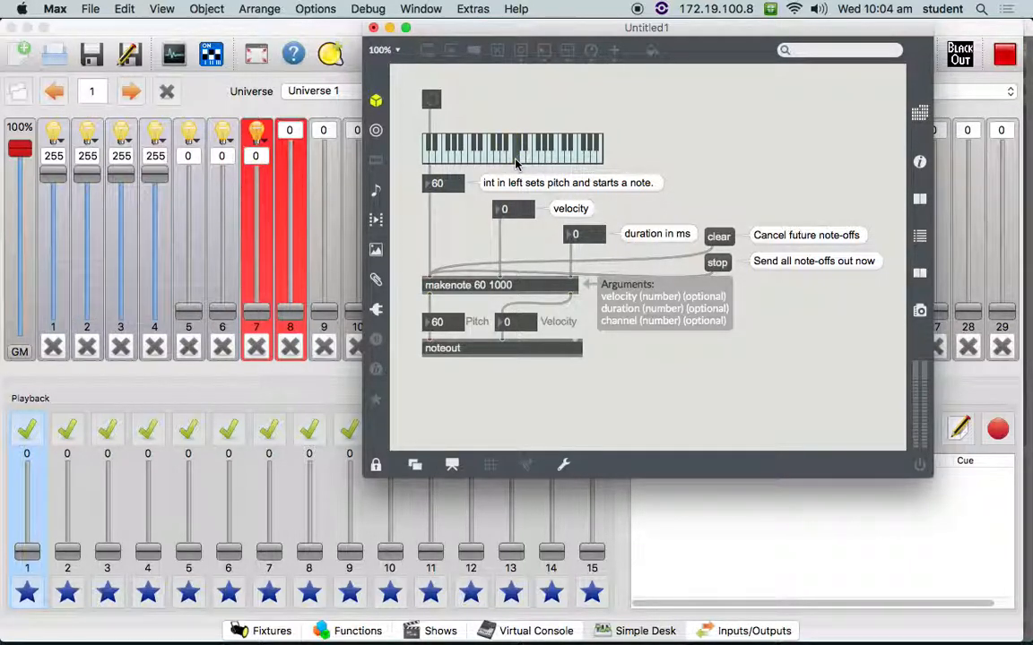
{"action": "left_click", "coordinate": [516, 163]}
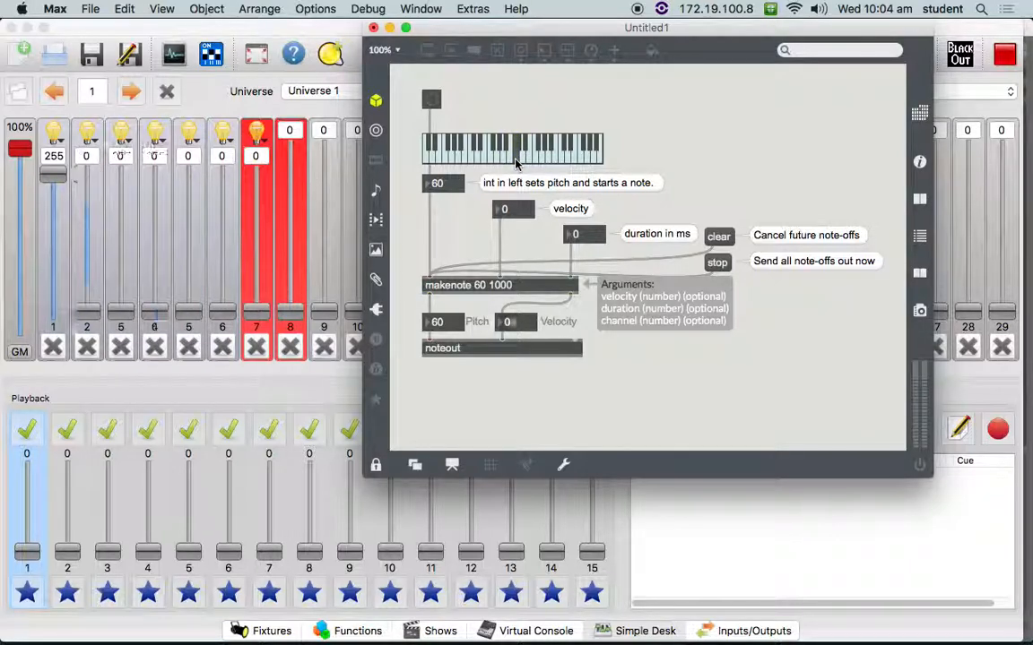